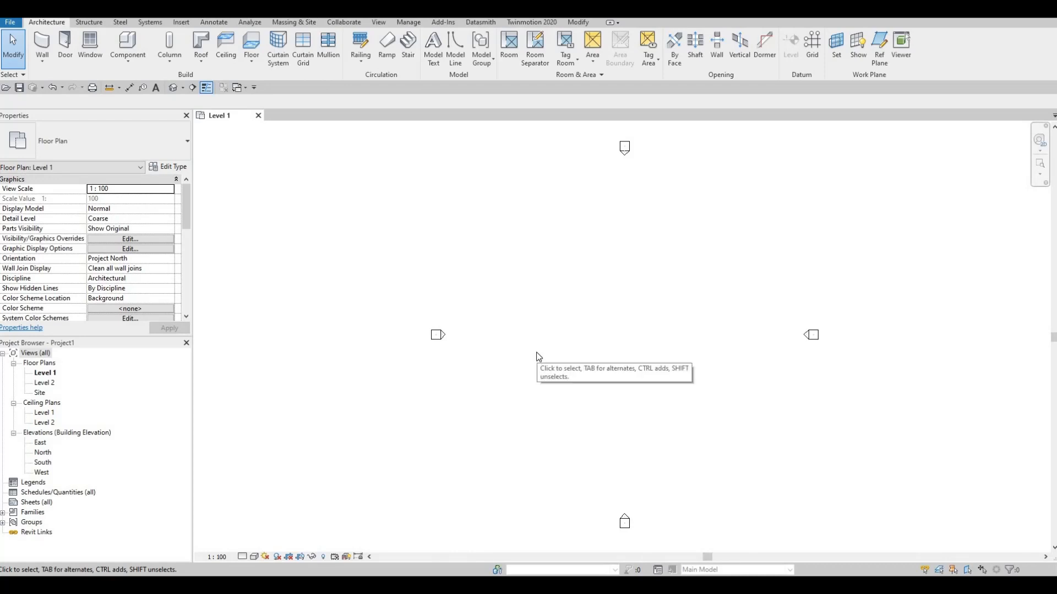
- Open the project units settings to review them, then close the dialog
key(u)
key(n)
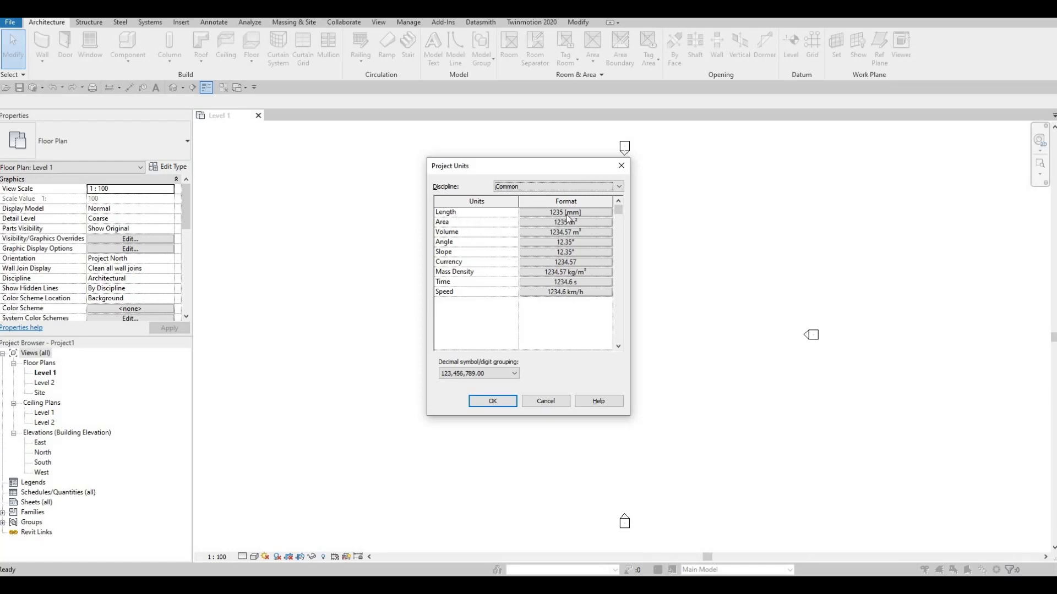
click(620, 170)
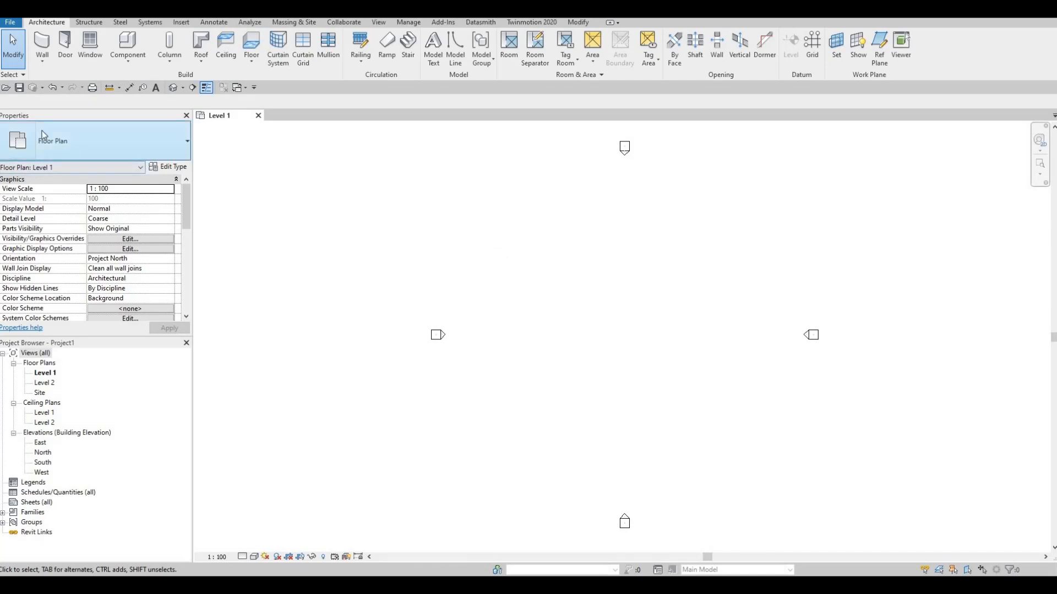
- Save the project as House with the maximum number of backups set to 5
click(22, 91)
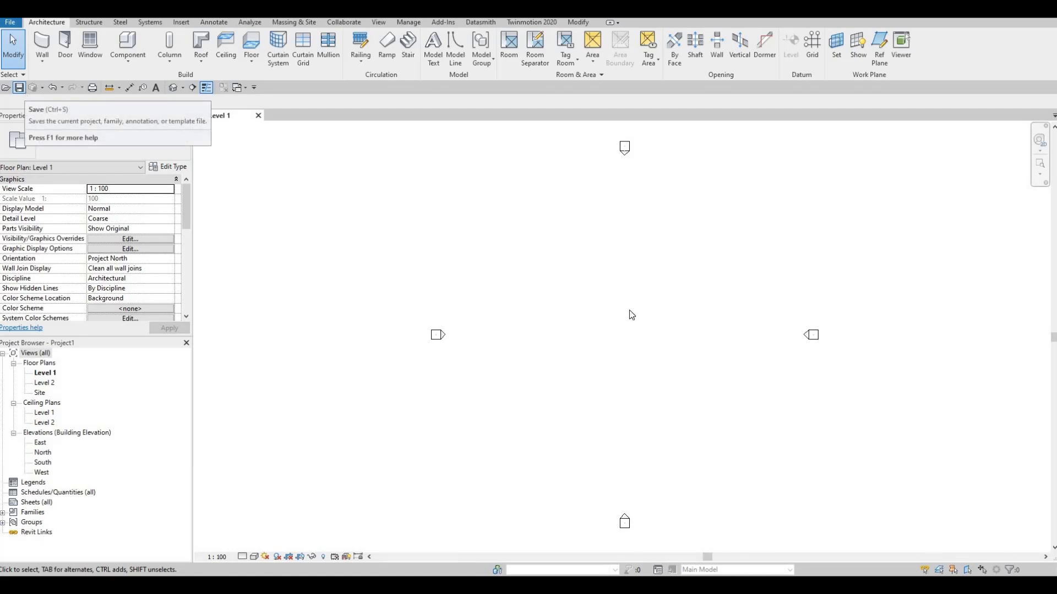
key(F1)
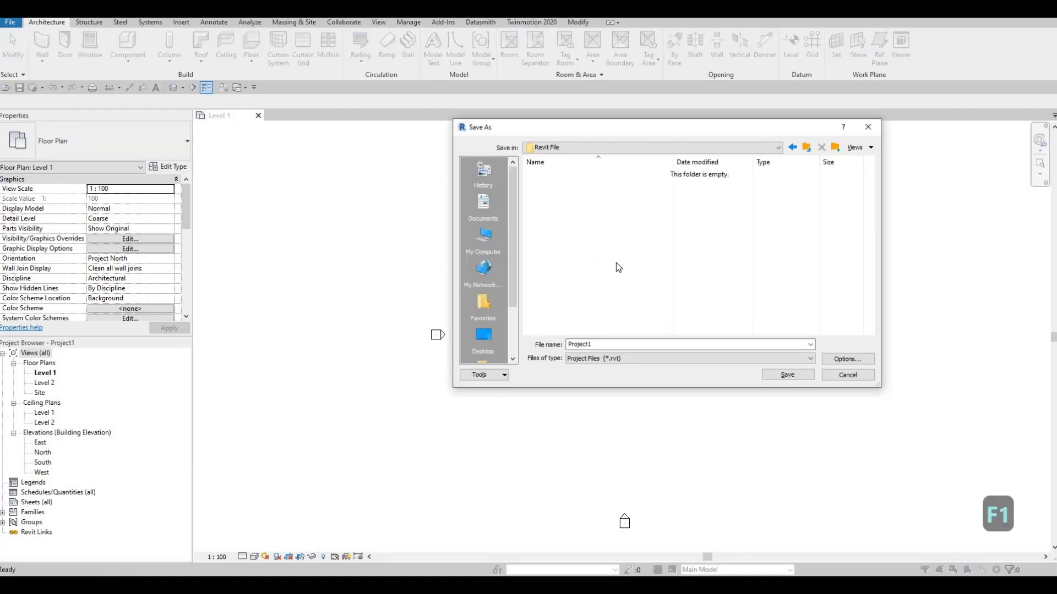
click(527, 341)
text(Ho)
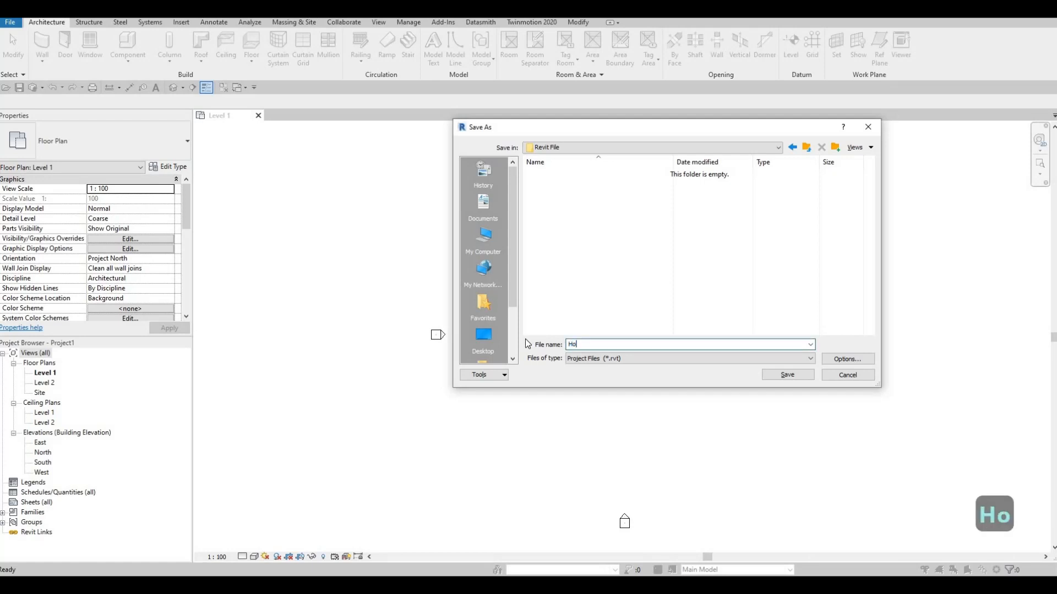
text(use)
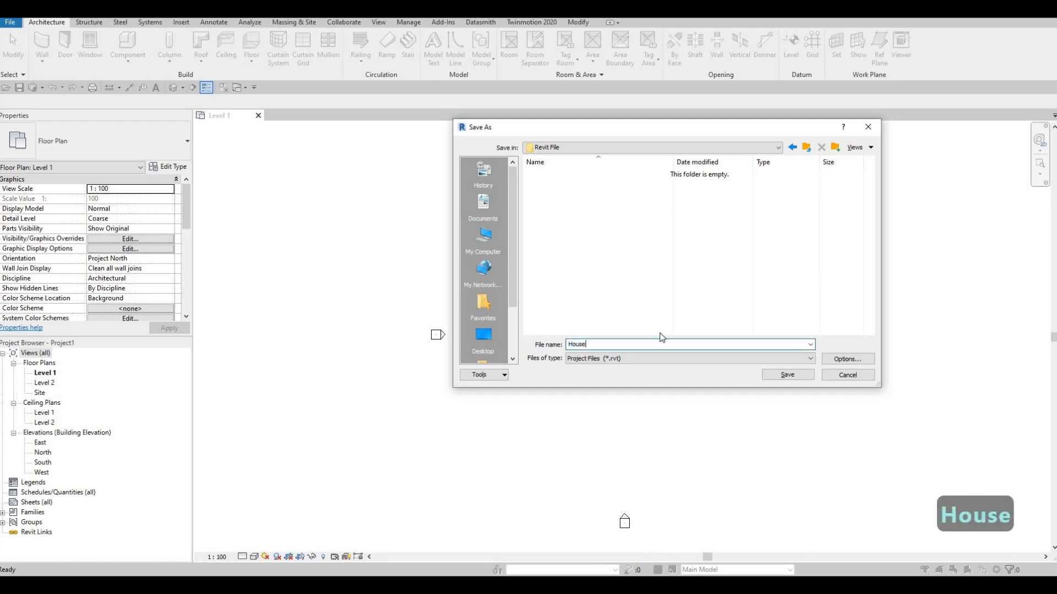
click(847, 360)
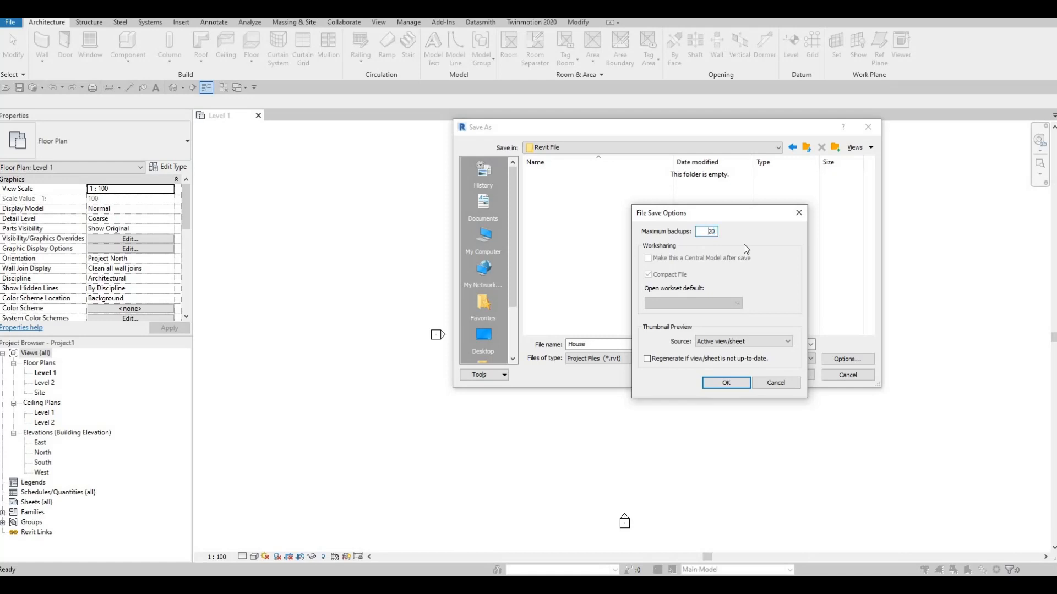
text(5)
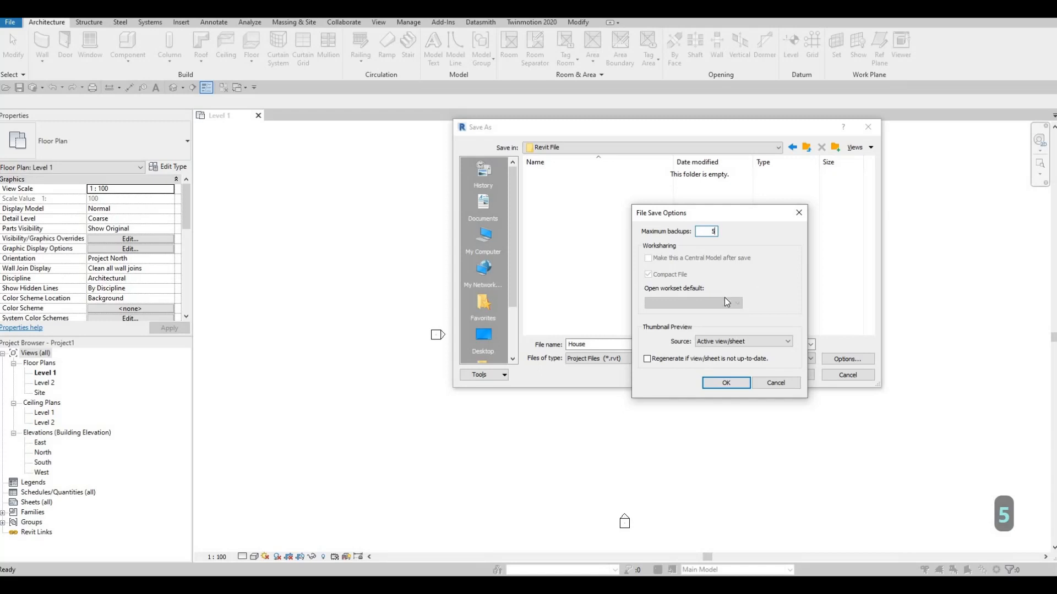
click(727, 384)
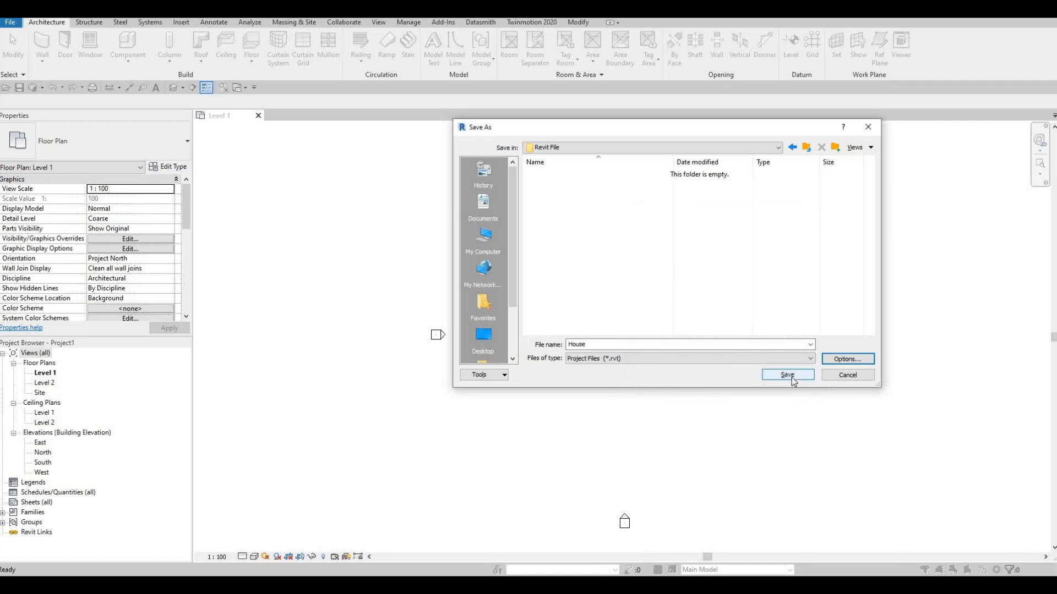
click(787, 375)
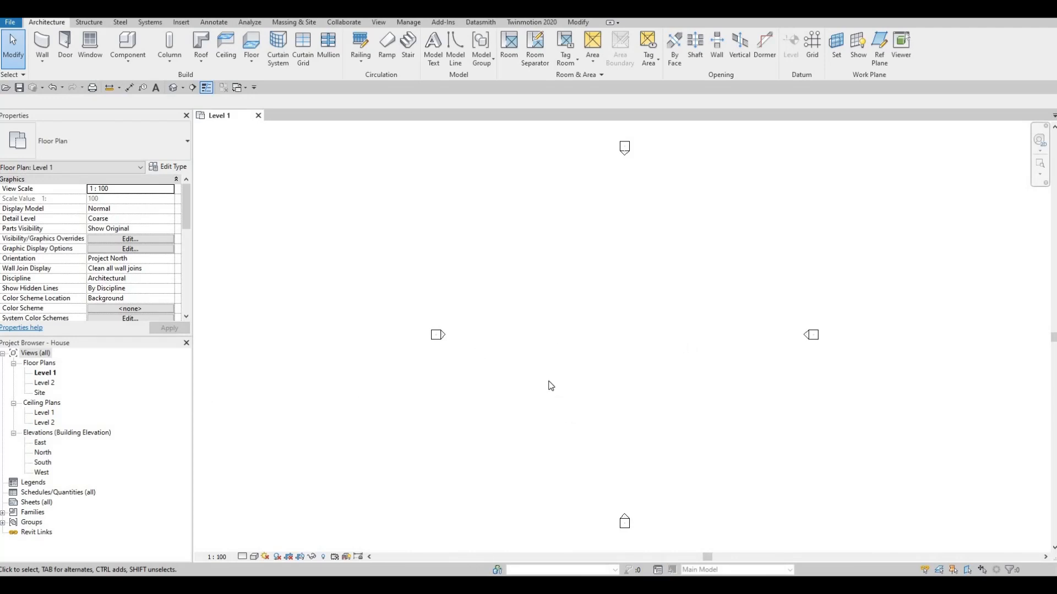
- Draw a vertical grid line from bottom to top across the Level 1 plan with the Grid tool
middle_drag(549, 422, 534, 390)
middle_drag(257, 305, 242, 343)
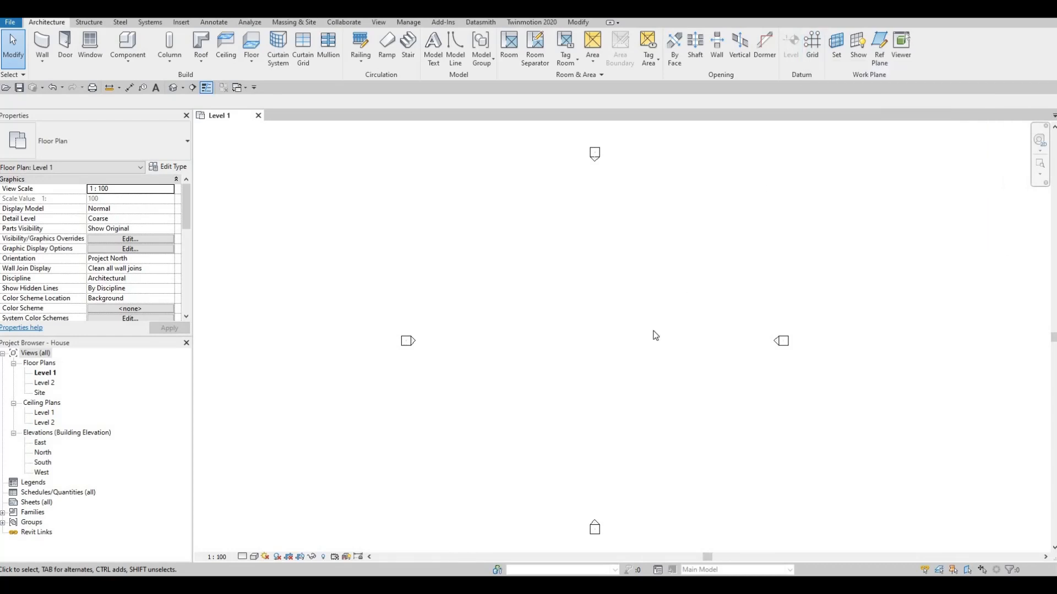
key(g)
key(r)
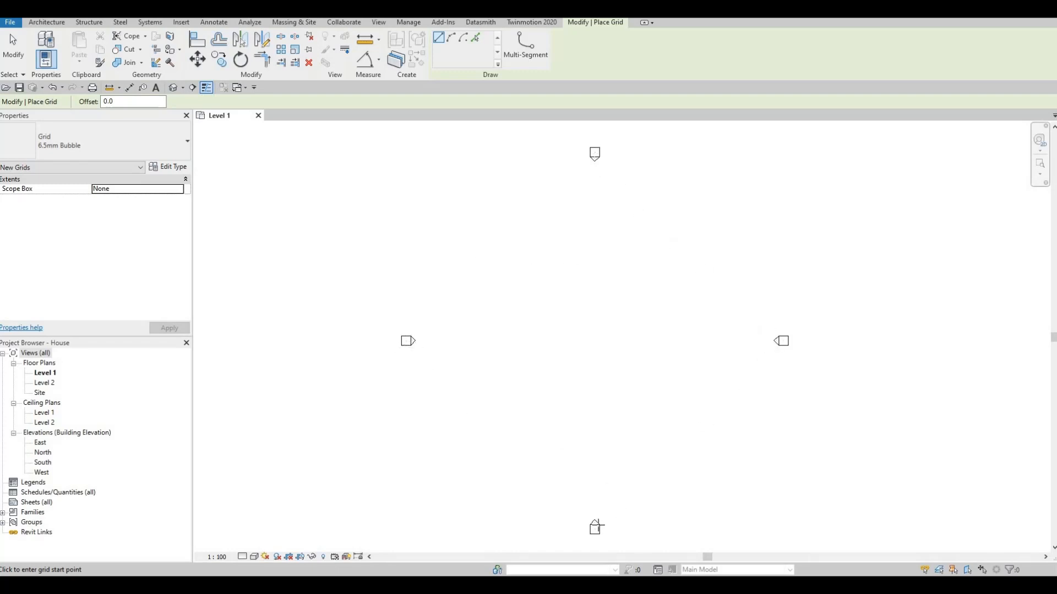
click(529, 498)
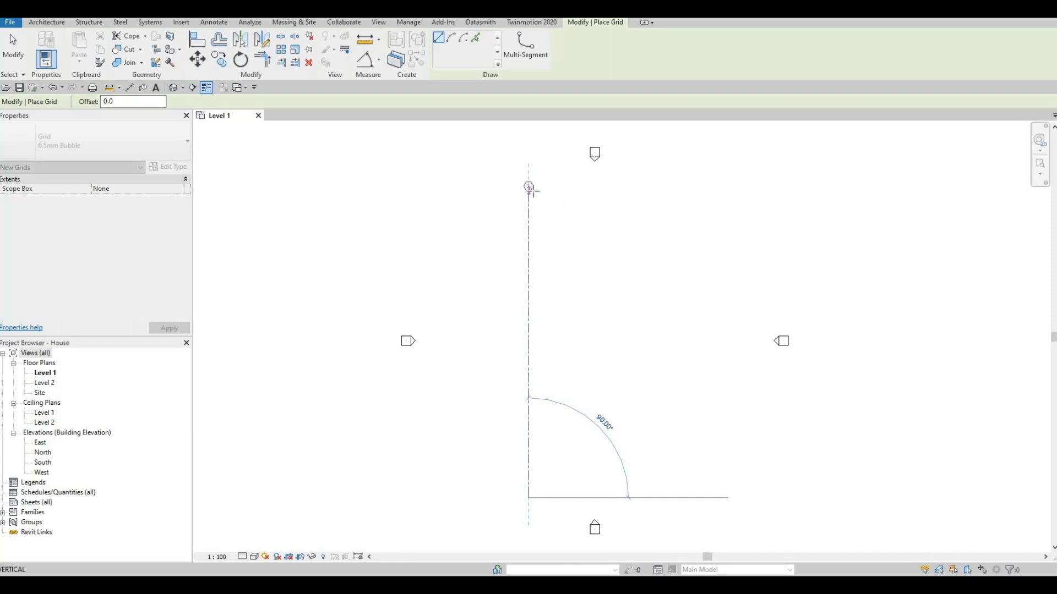
click(529, 189)
scroll(527, 189, up, 1)
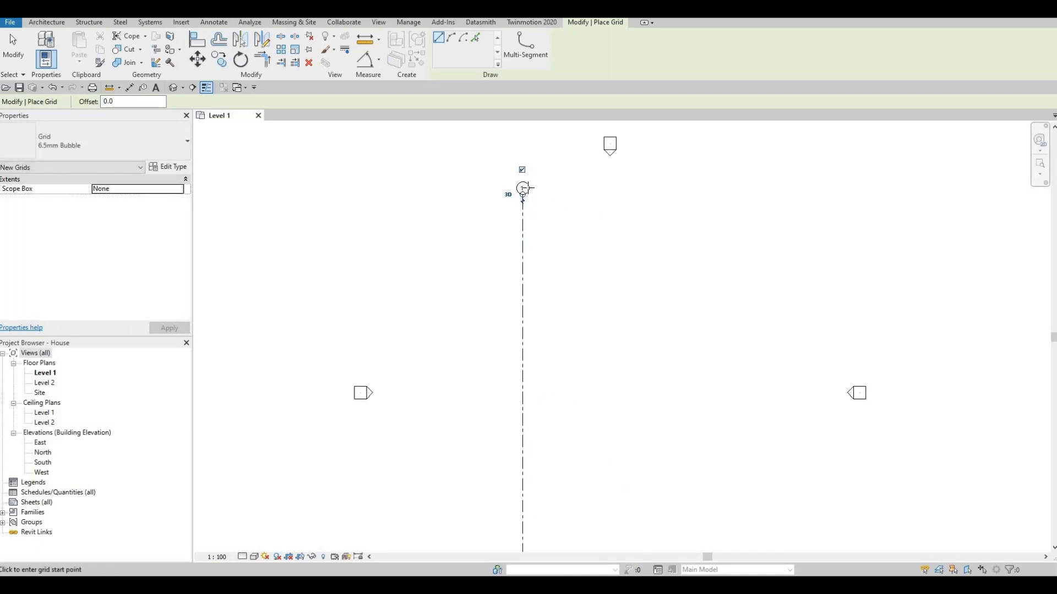
scroll(526, 189, up, 3)
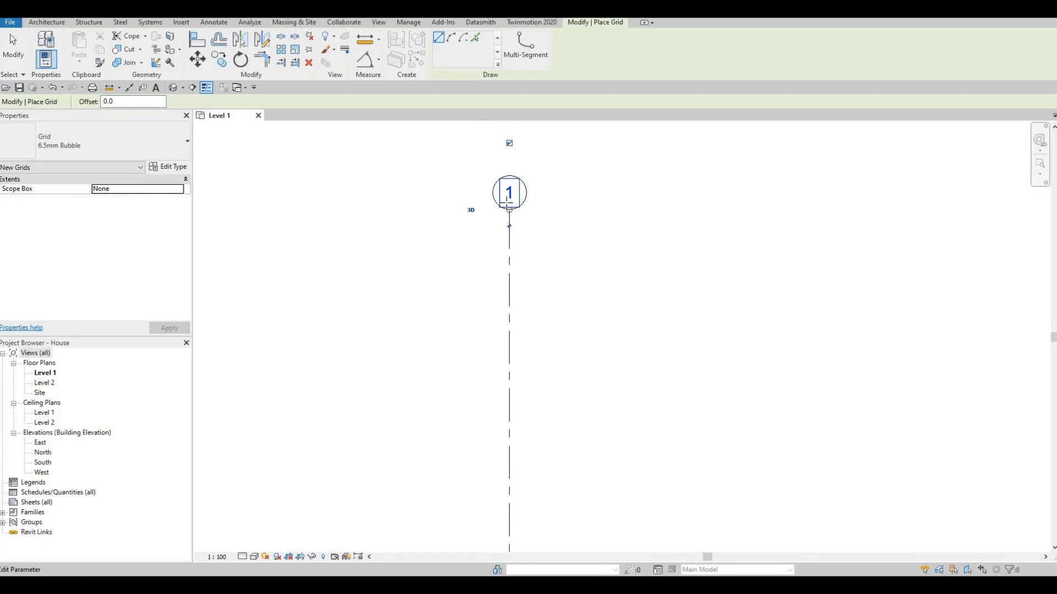
scroll(507, 203, down, 1)
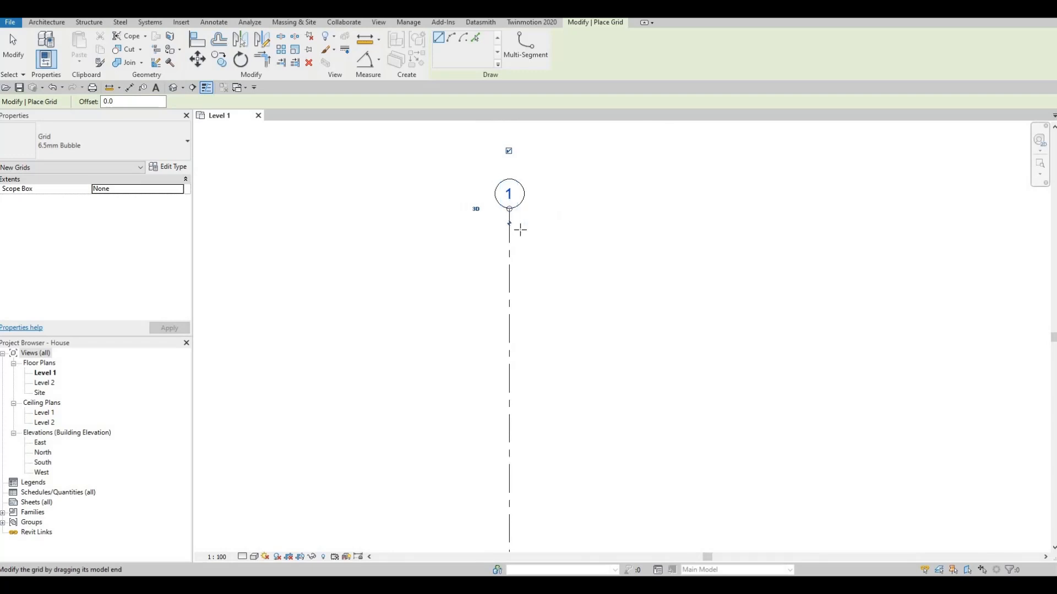
key(Escape)
key(Escape)
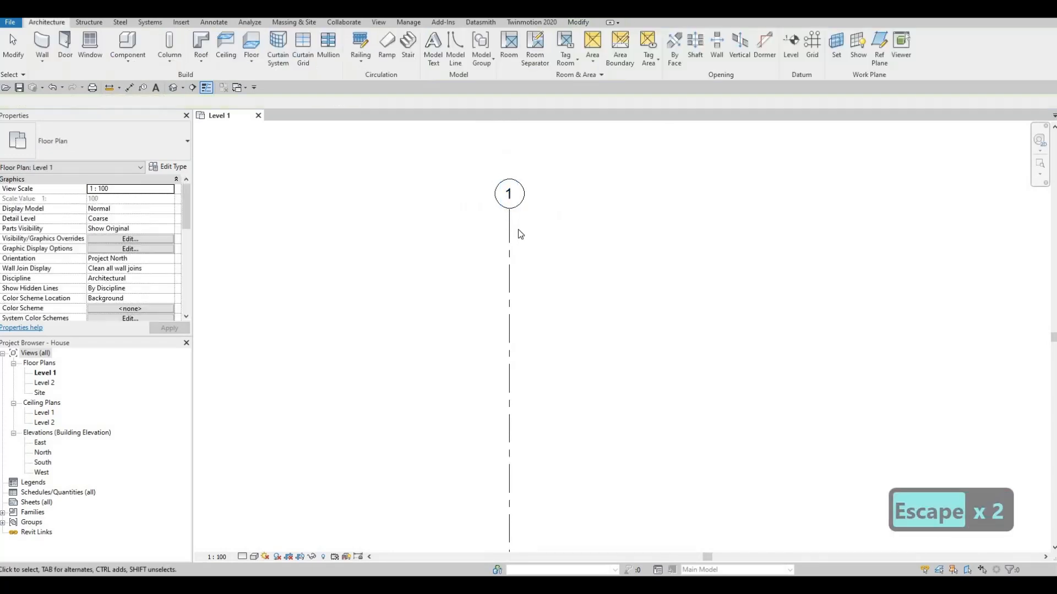
- Copy grid 1 to the right with multiple copies enabled, placing the first copy 1878 mm away
scroll(517, 229, down, 1)
scroll(517, 236, down, 2)
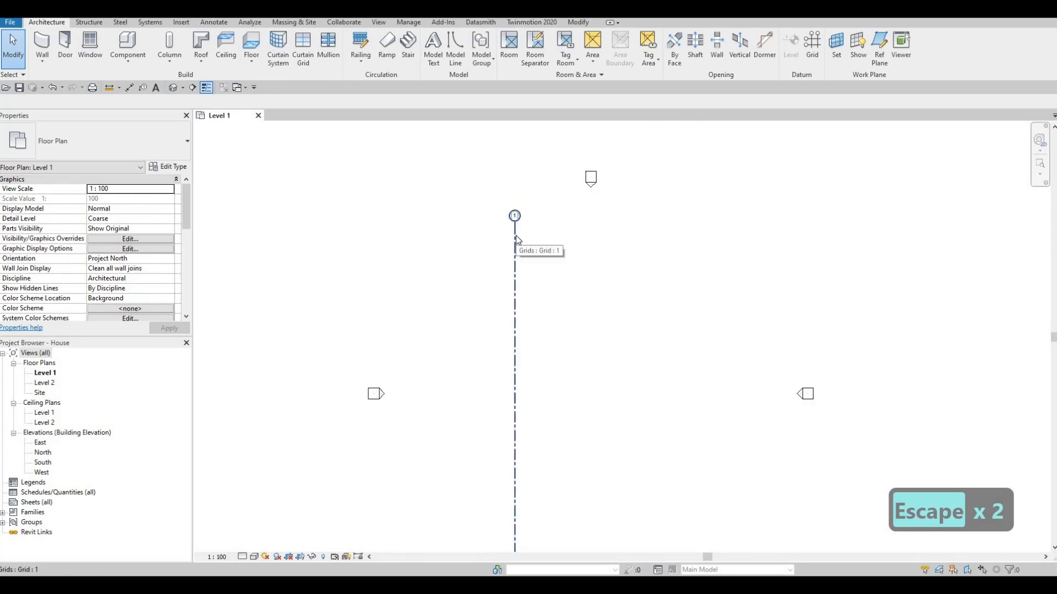
click(516, 237)
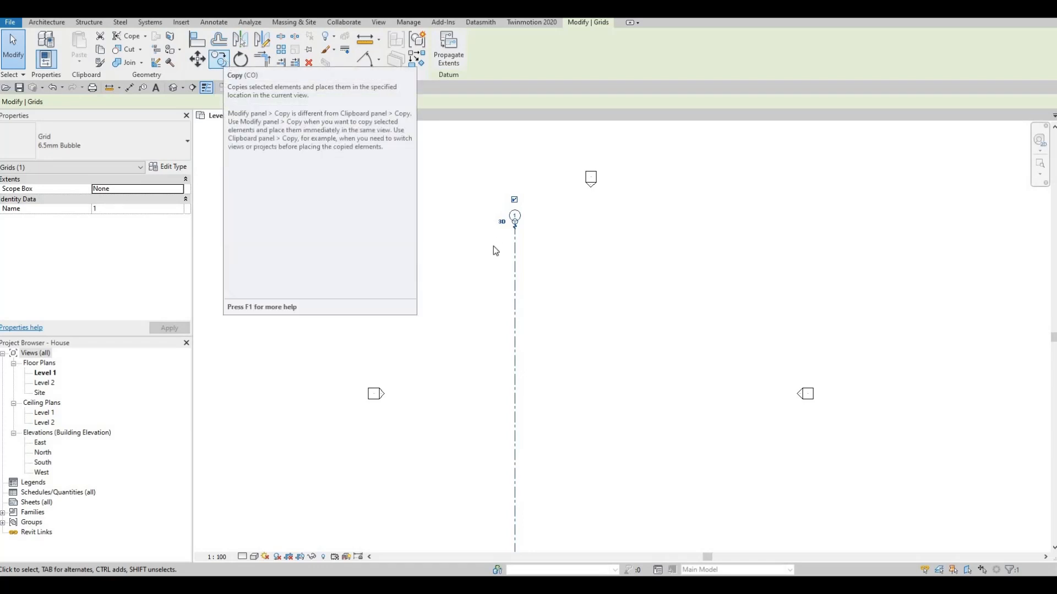
key(c)
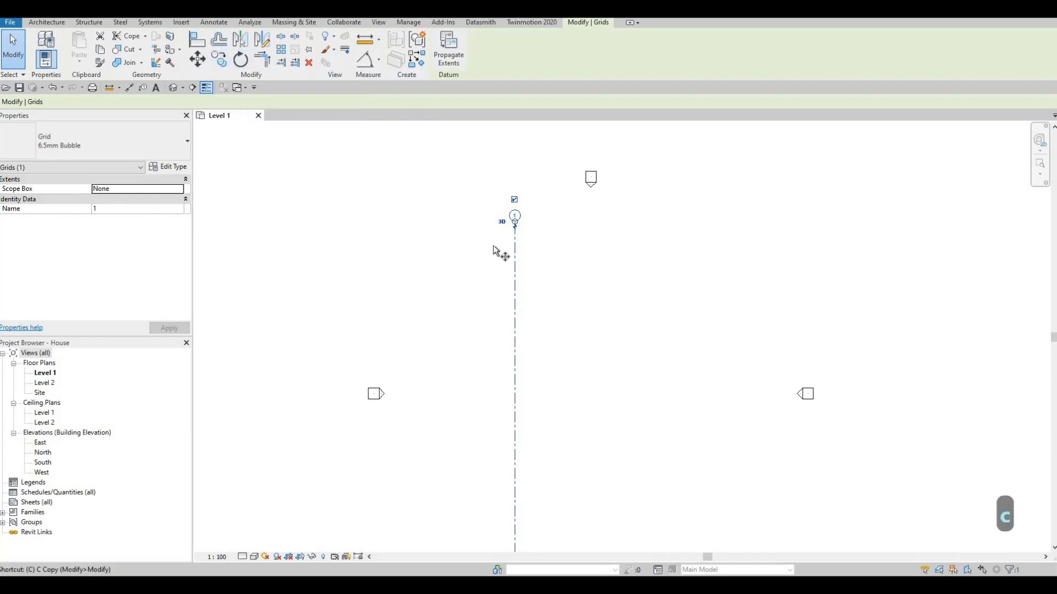
key(o)
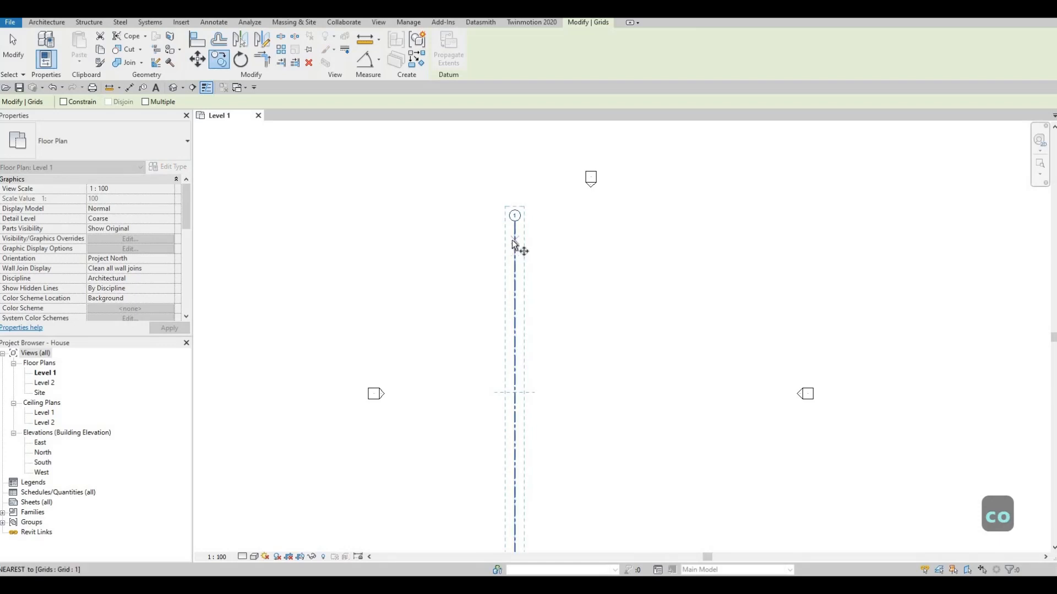
click(515, 240)
text(14100)
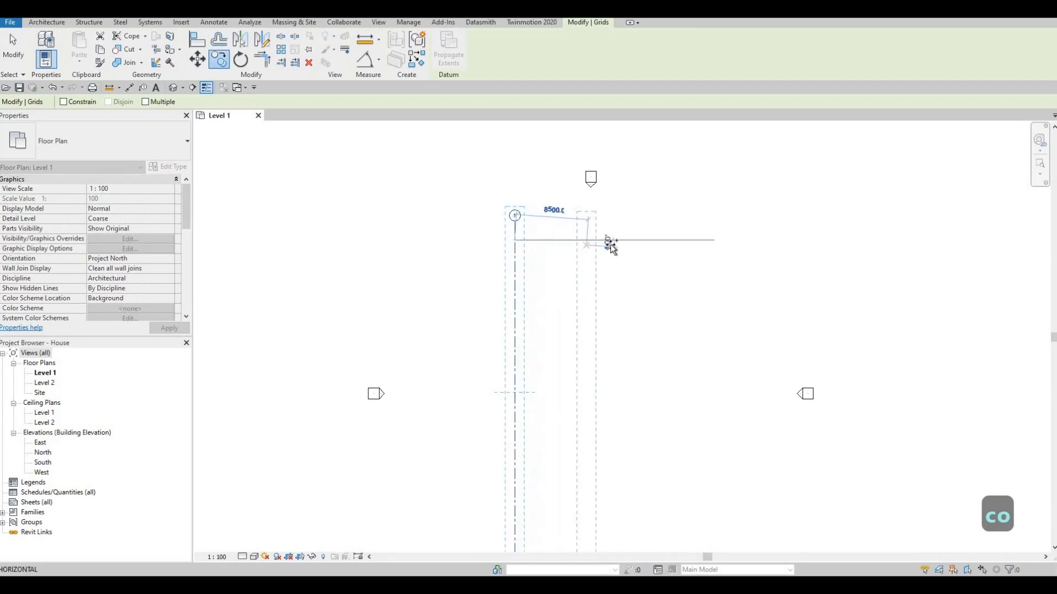
key(Return)
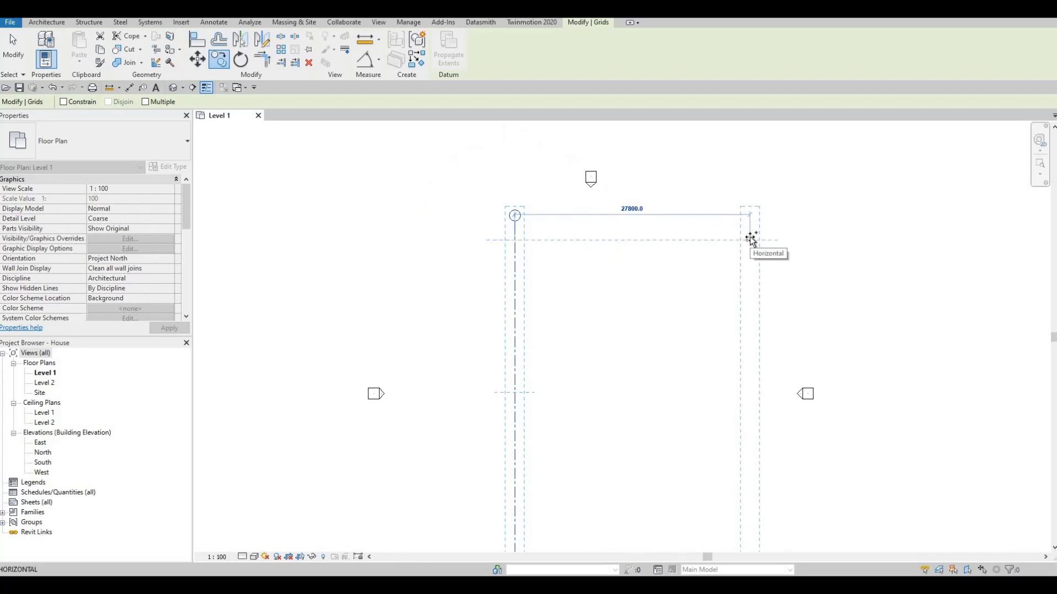
click(146, 101)
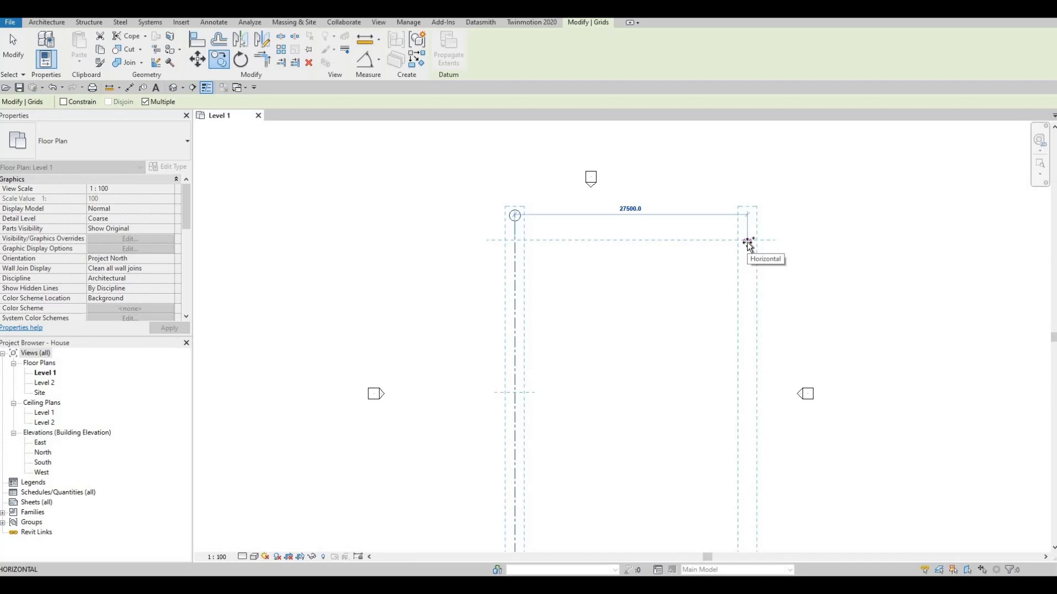
key(F1)
text(18)
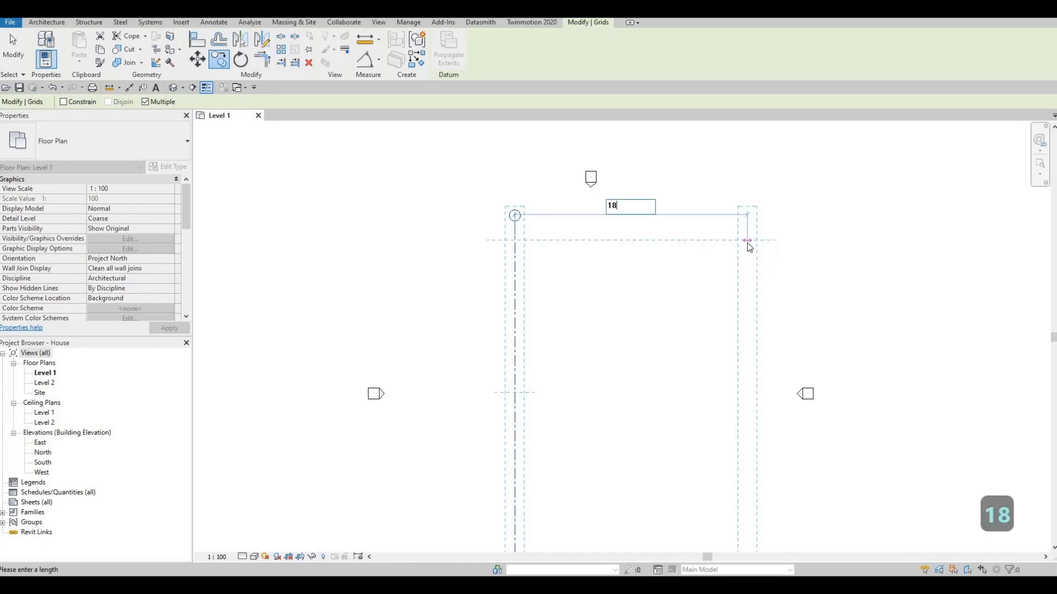
text(7)
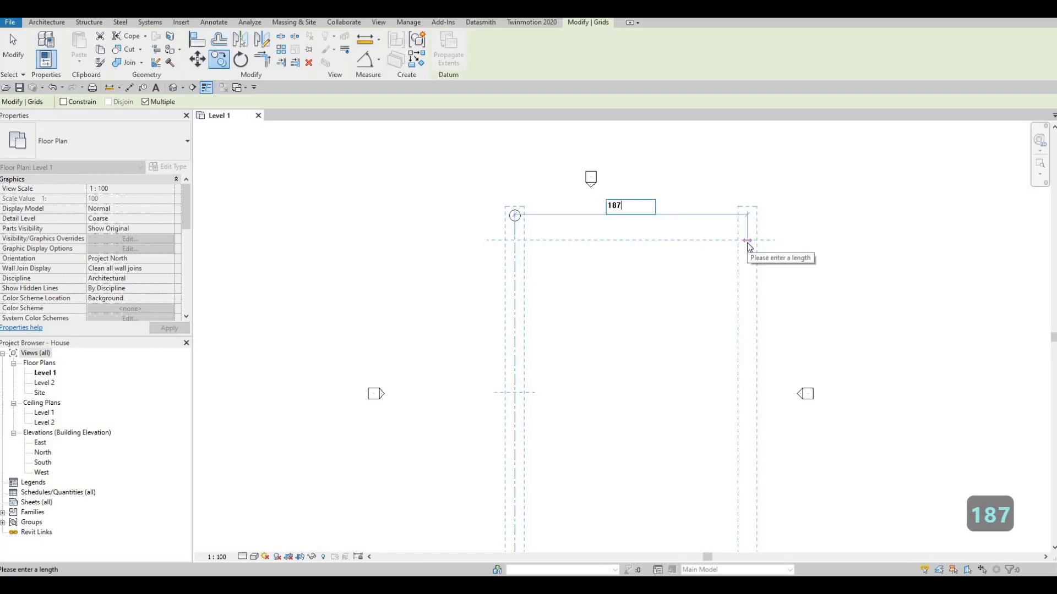
text(8)
key(Return)
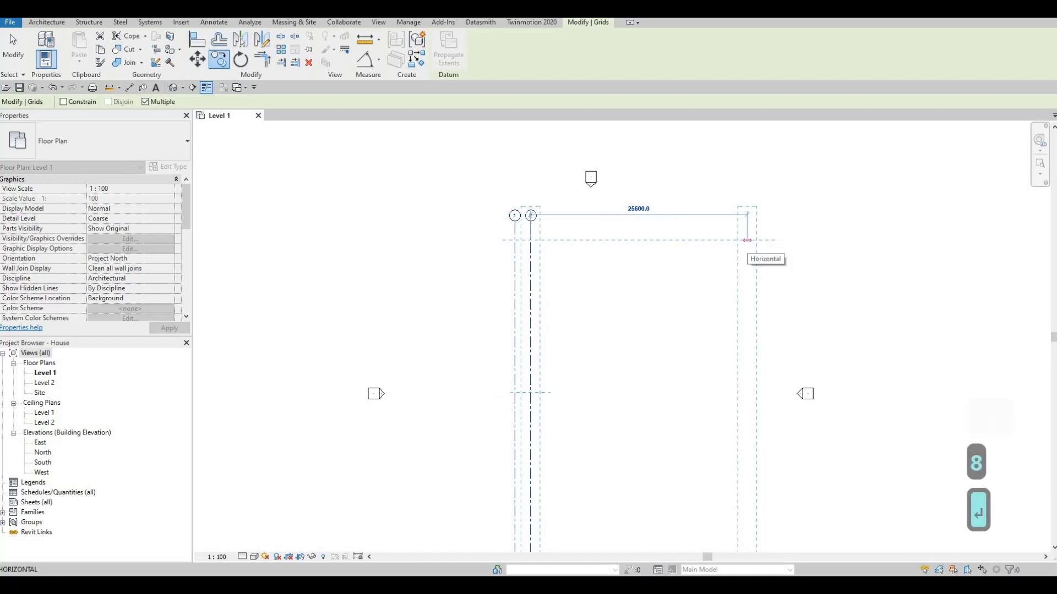
- Place two more grid copies to the right at spacings of 4157 mm and 1833 mm
text(4157)
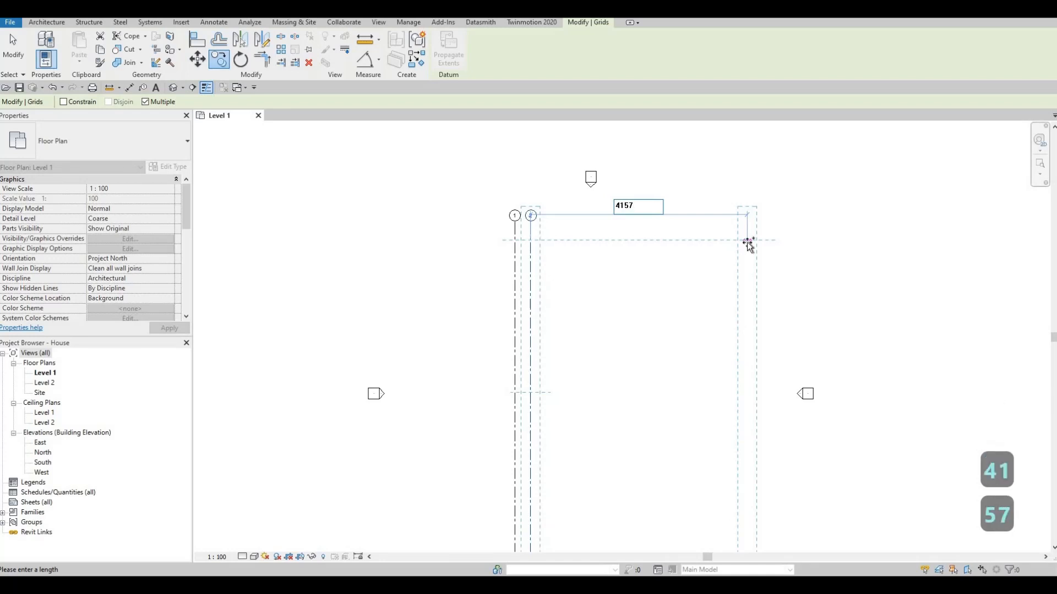
key(Return)
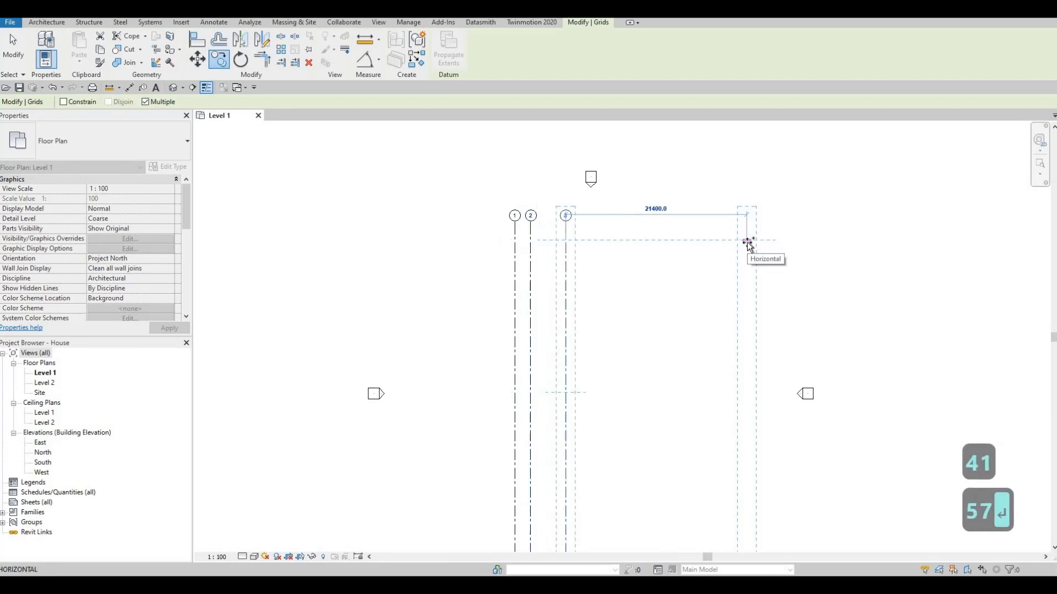
text(1)
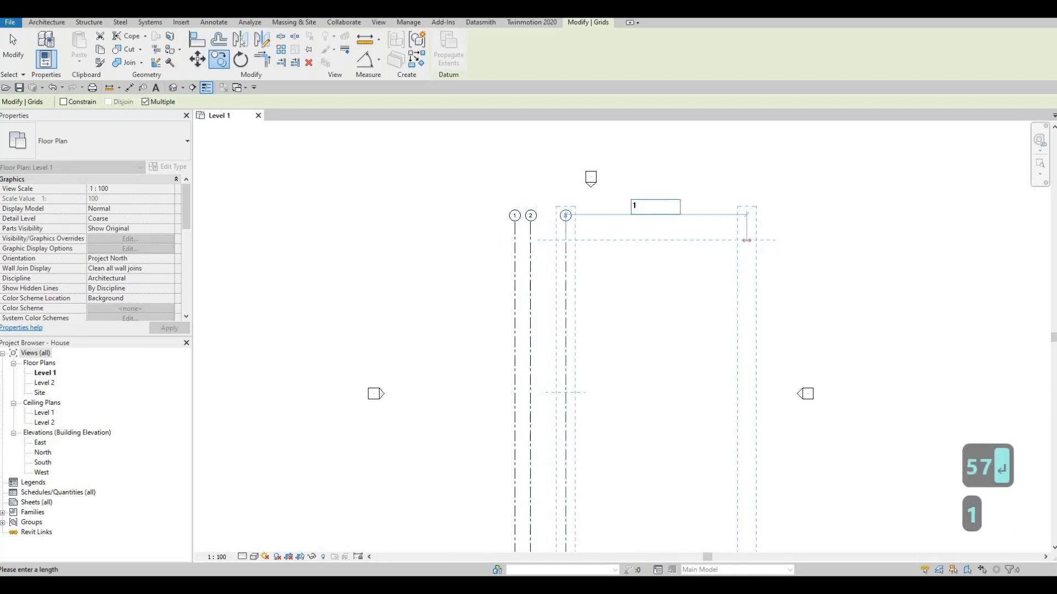
text(833)
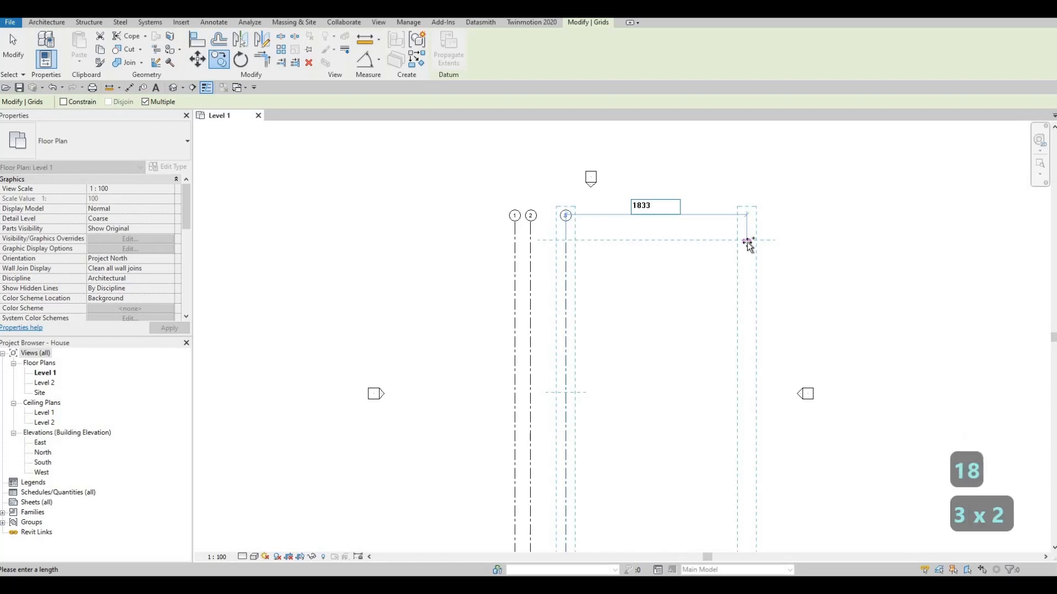
key(Return)
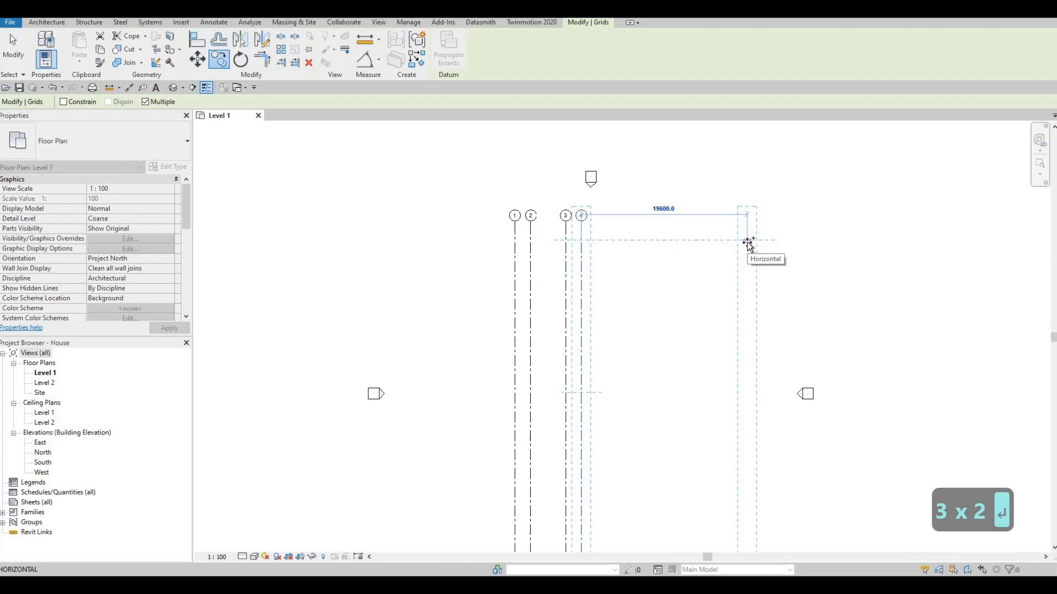
- Place a final grid copy 1967 mm further right and exit the copy command
text(196)
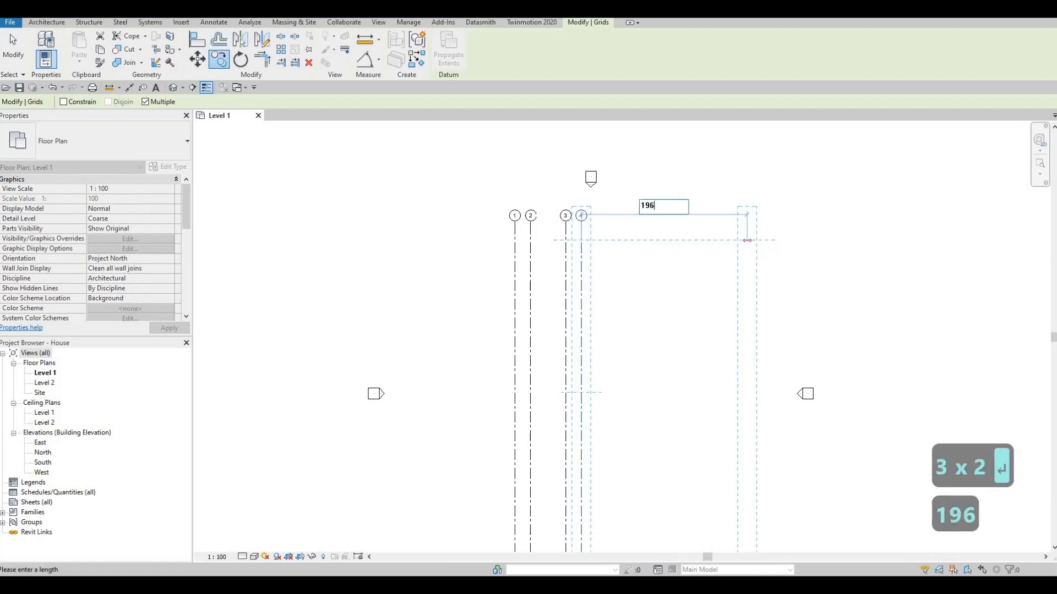
text(7)
key(Return)
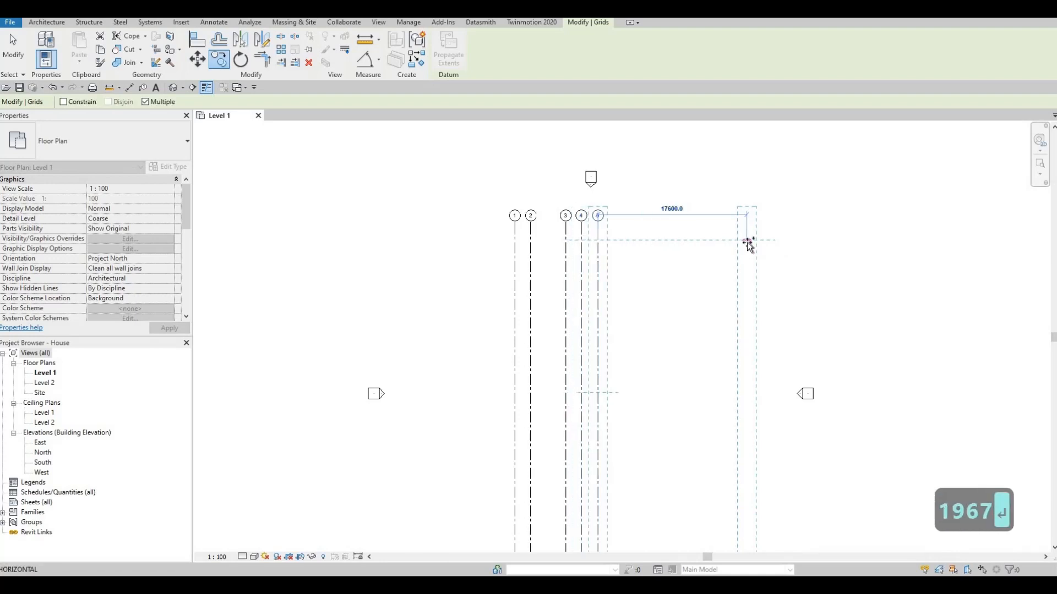
key(Escape)
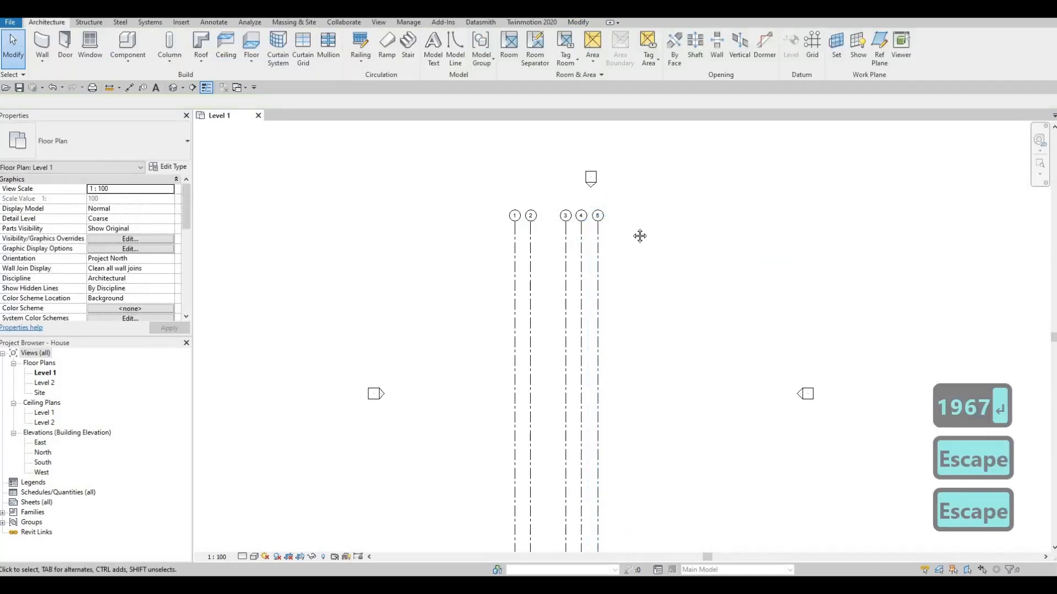
scroll(641, 176, down, 1)
middle_drag(640, 236, 653, 260)
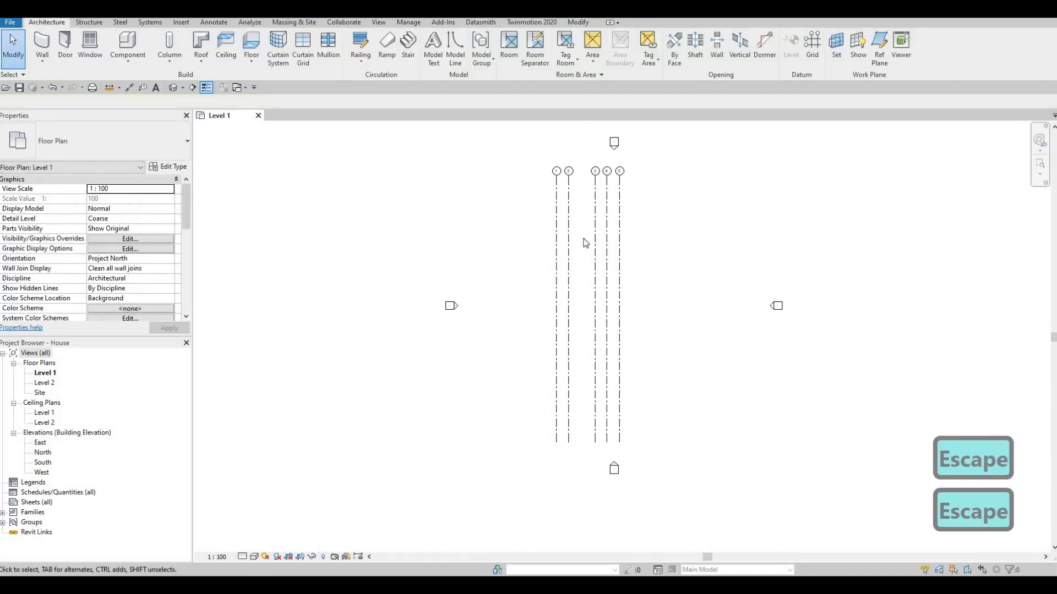
- Select all five vertical grids and shift them slightly to the right
drag(651, 230, 547, 259)
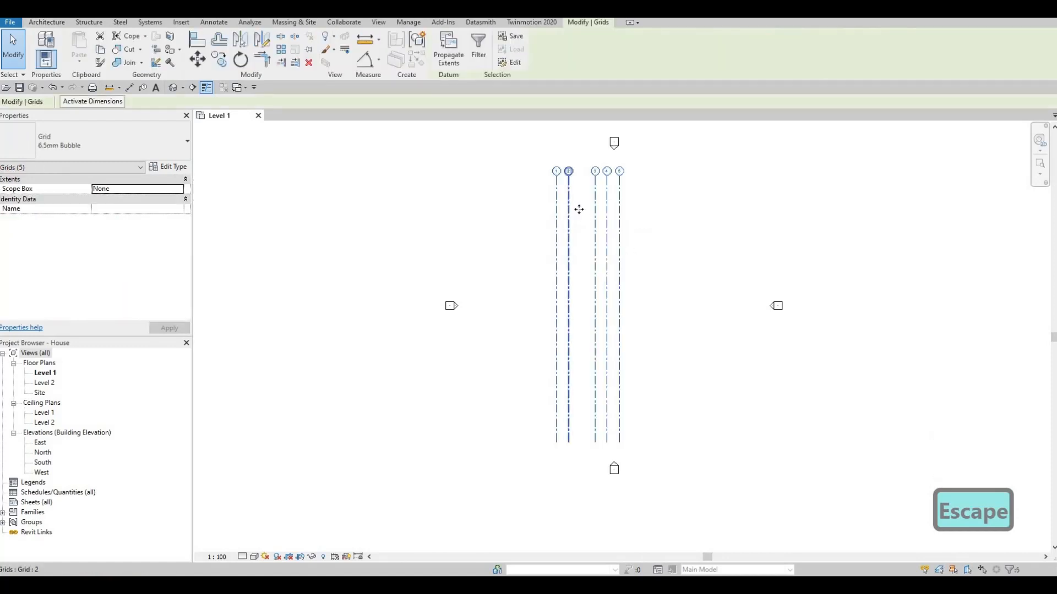
ctrl+drag(590, 213, 593, 210)
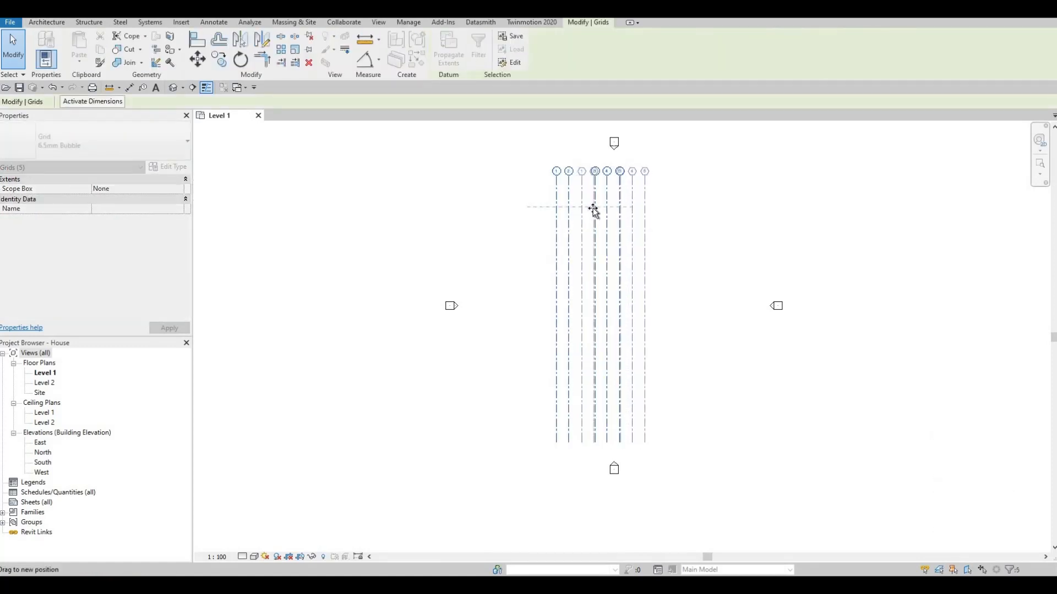
drag(621, 159, 621, 159)
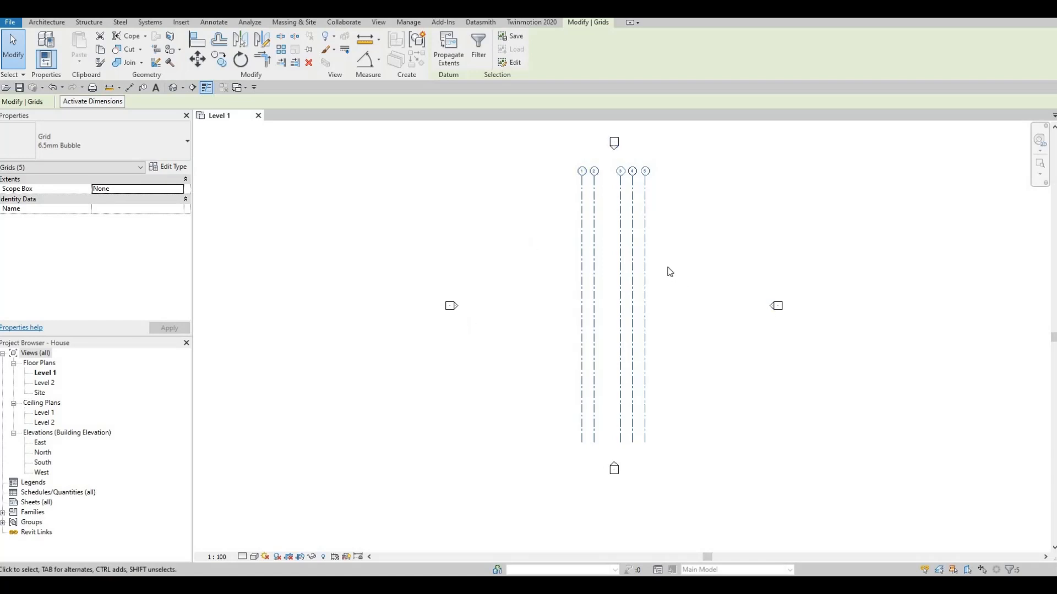
- Draw a horizontal grid line from right to left across the vertical grids with the Grid tool, then exit the tool
key(g)
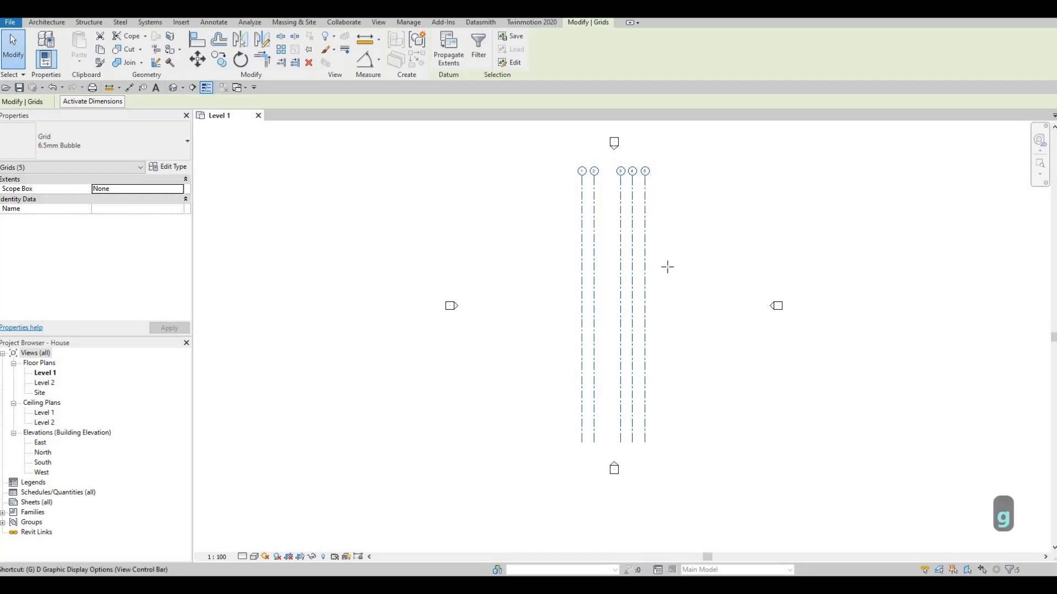
key(r)
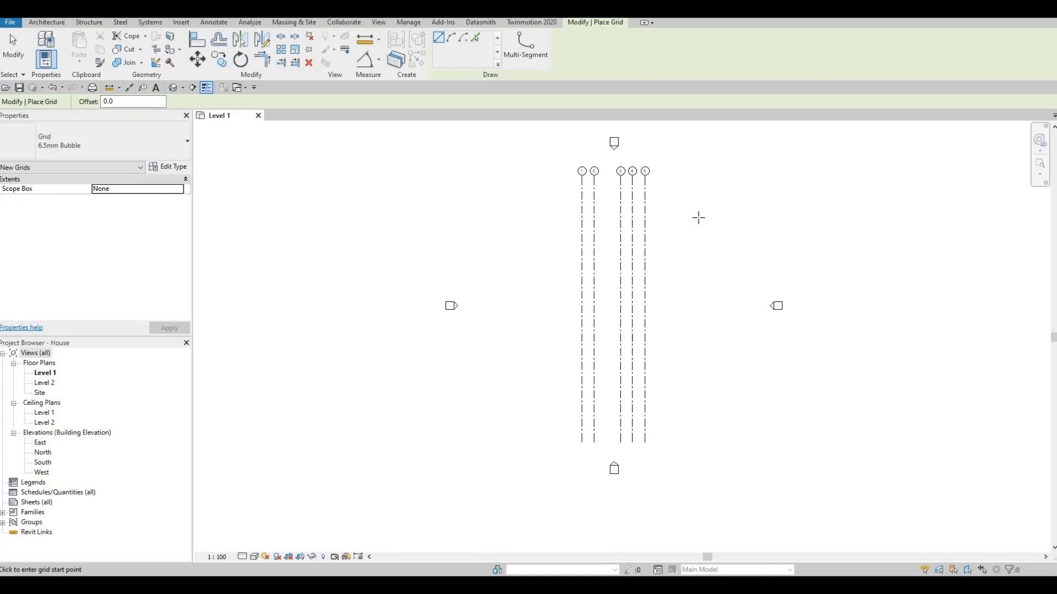
click(696, 218)
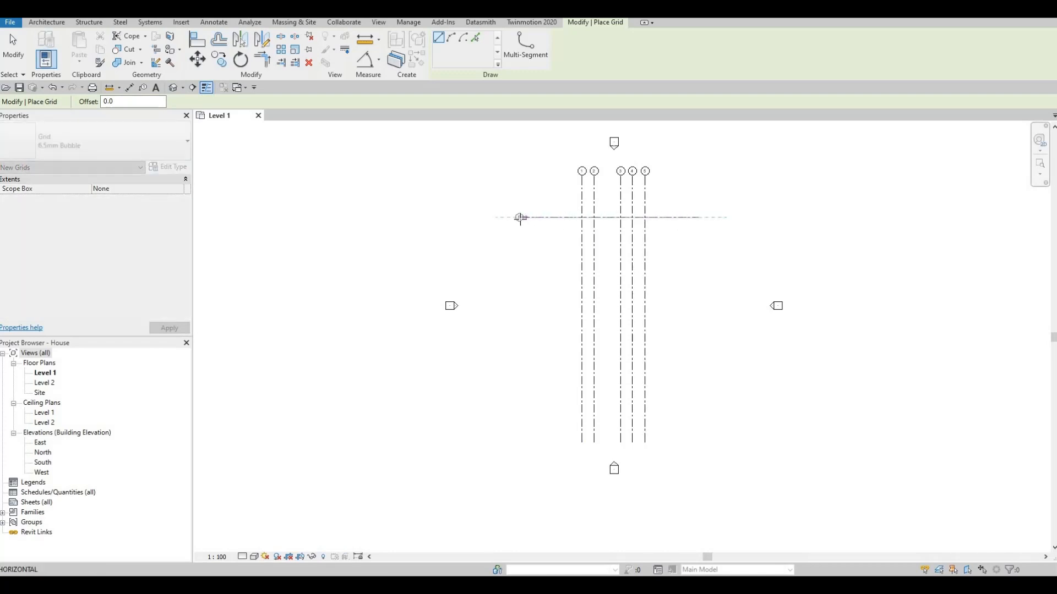
click(520, 232)
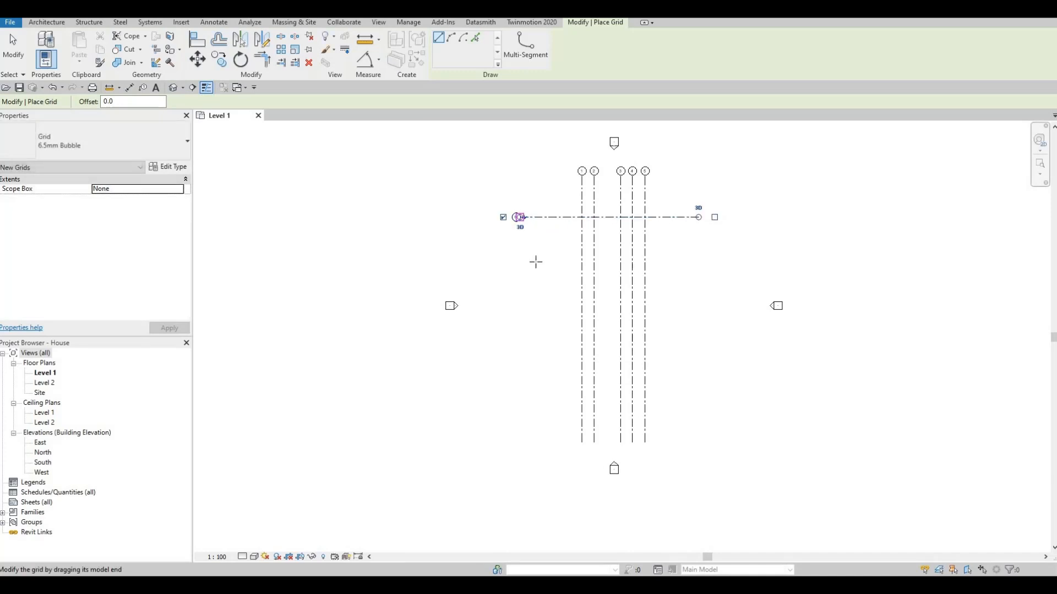
key(Escape)
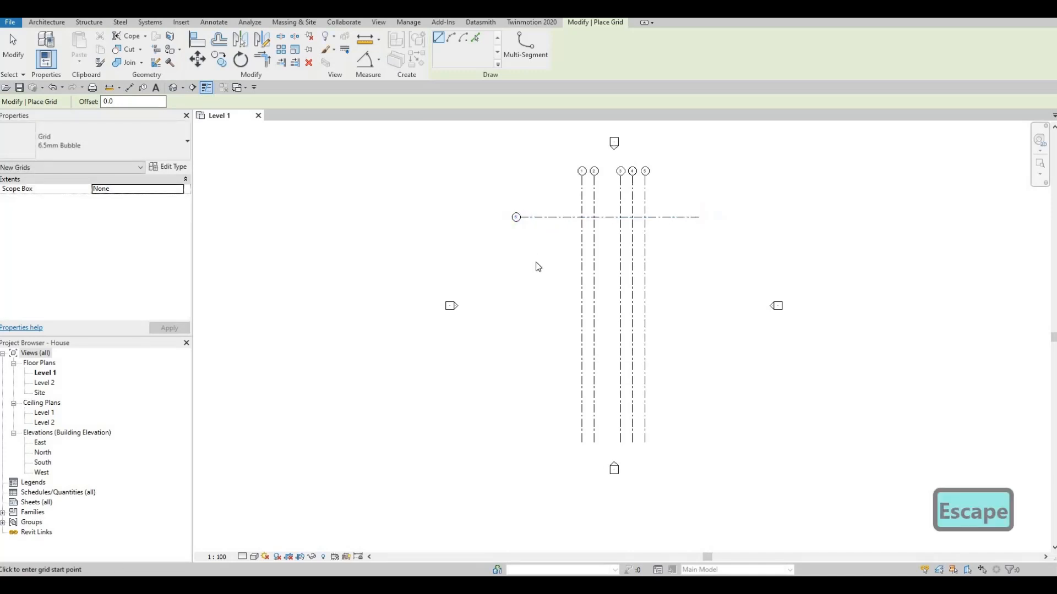
key(Escape)
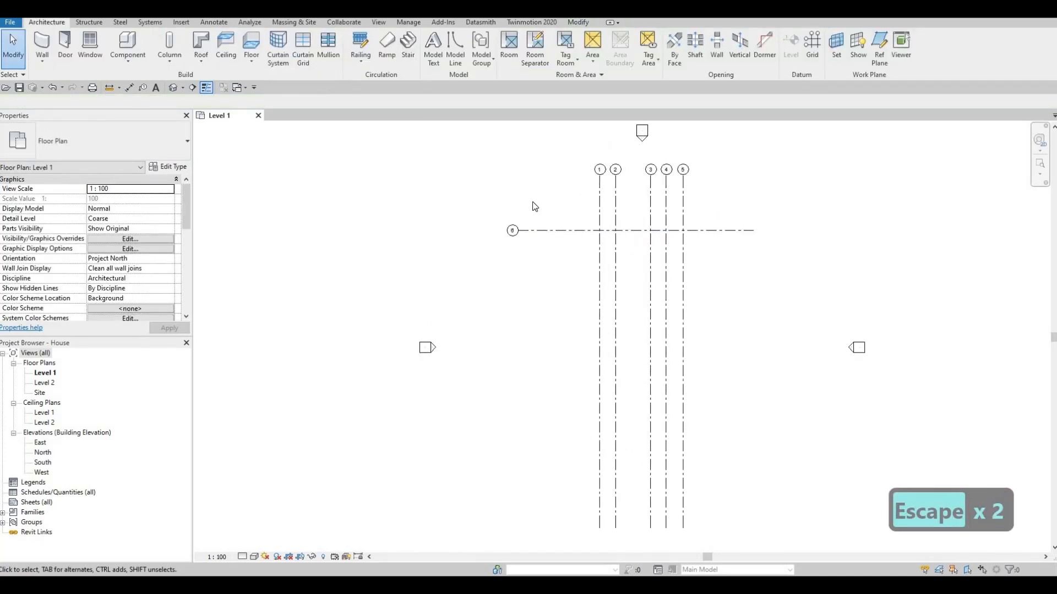
- Rename the new horizontal grid's bubble as A
scroll(531, 203, up, 3)
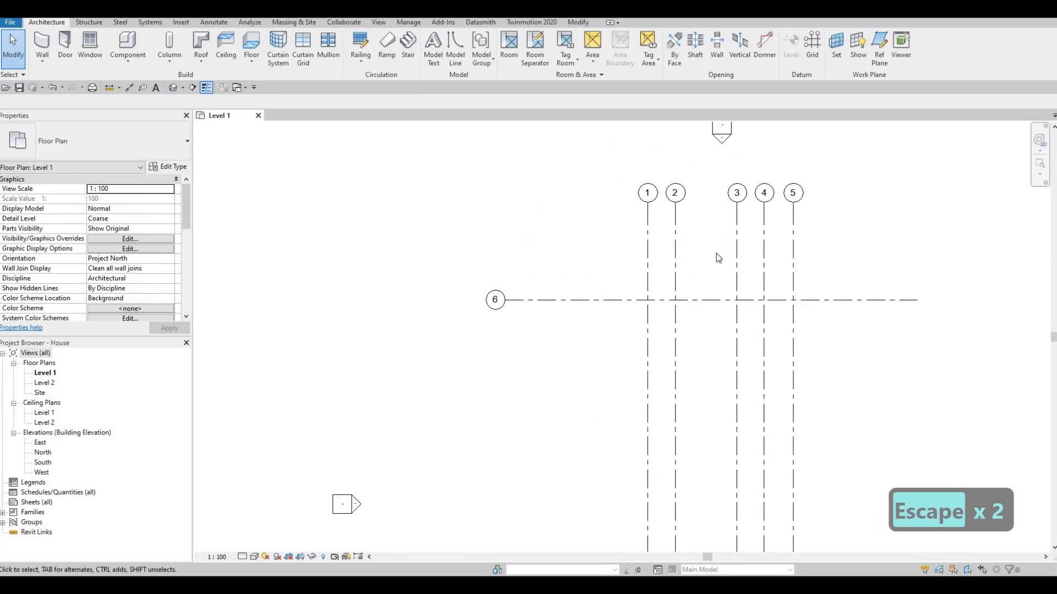
click(494, 302)
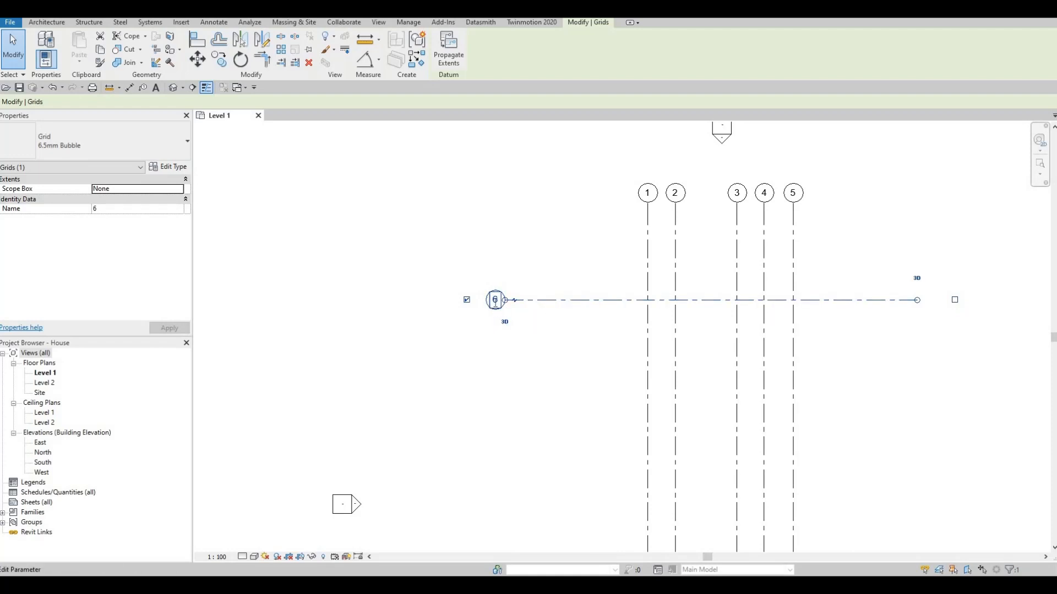
click(494, 304)
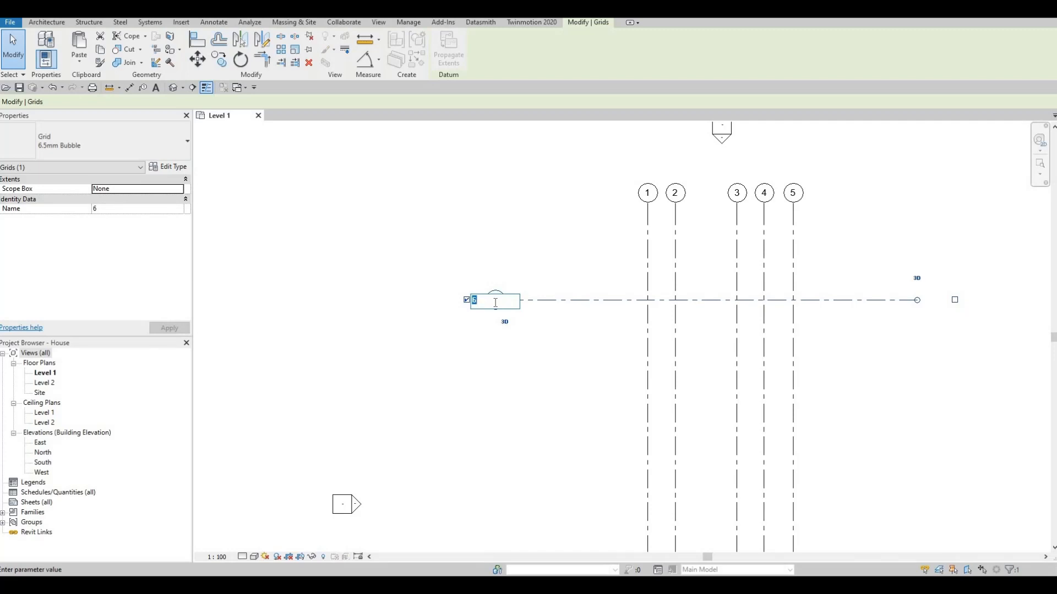
text(A)
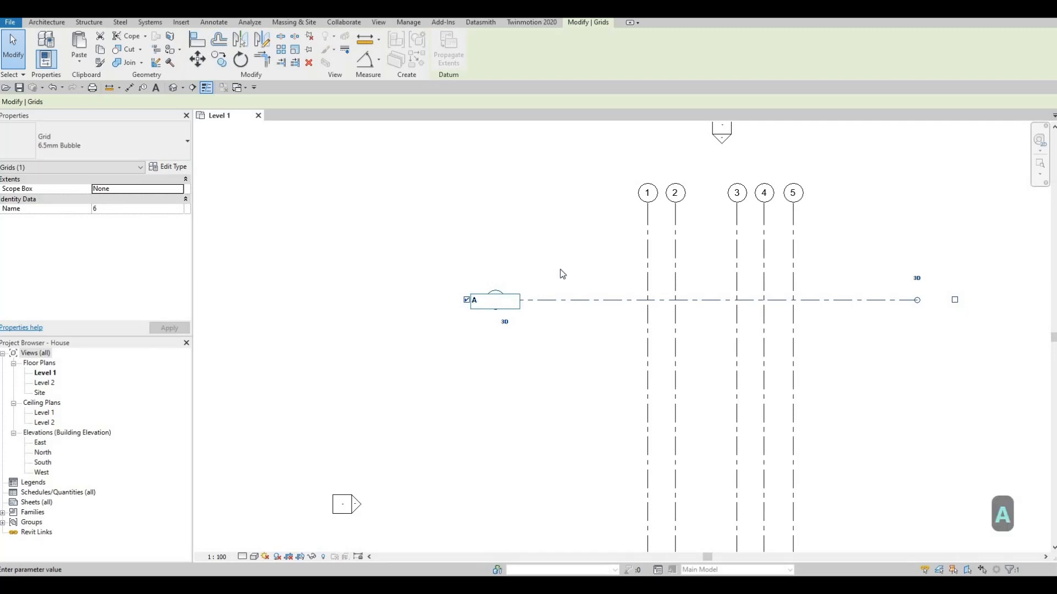
click(555, 264)
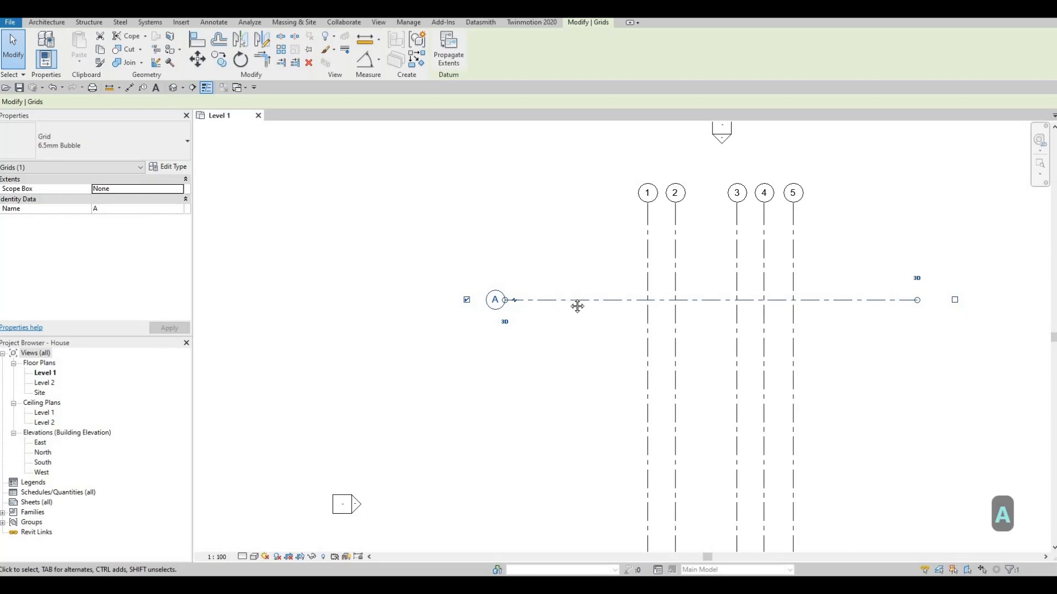
- Copy grid A downward with multiple copies enabled, placing the first copy 8000 mm below
scroll(575, 306, down, 2)
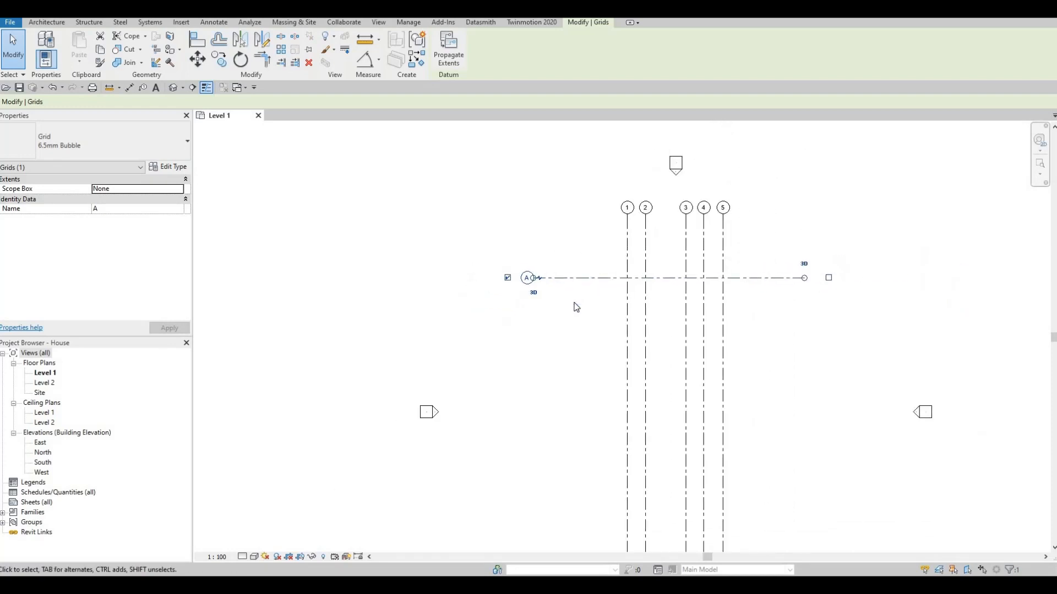
key(c)
key(o)
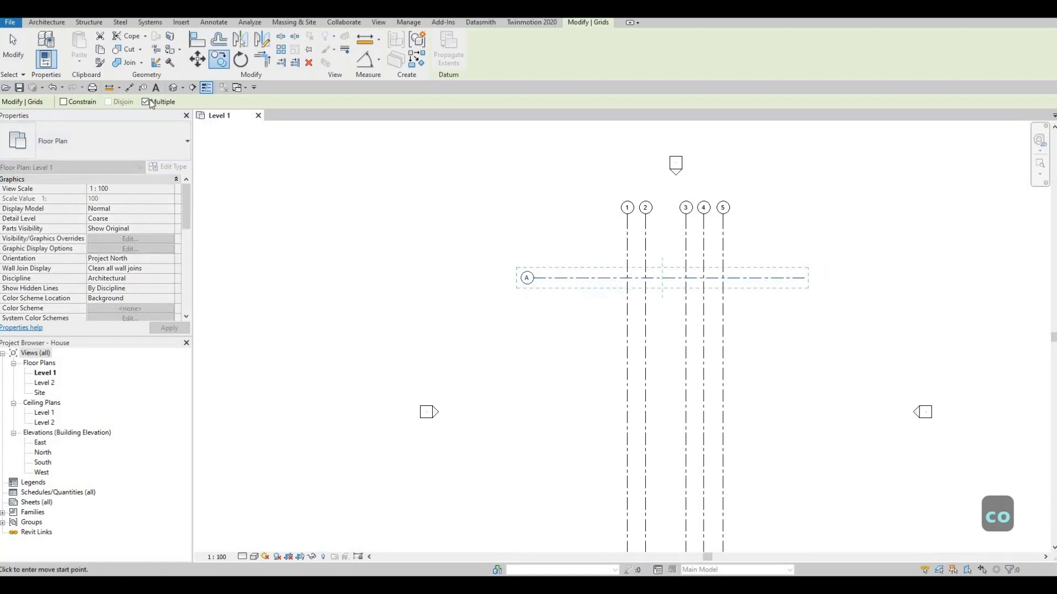
middle_drag(559, 300, 569, 250)
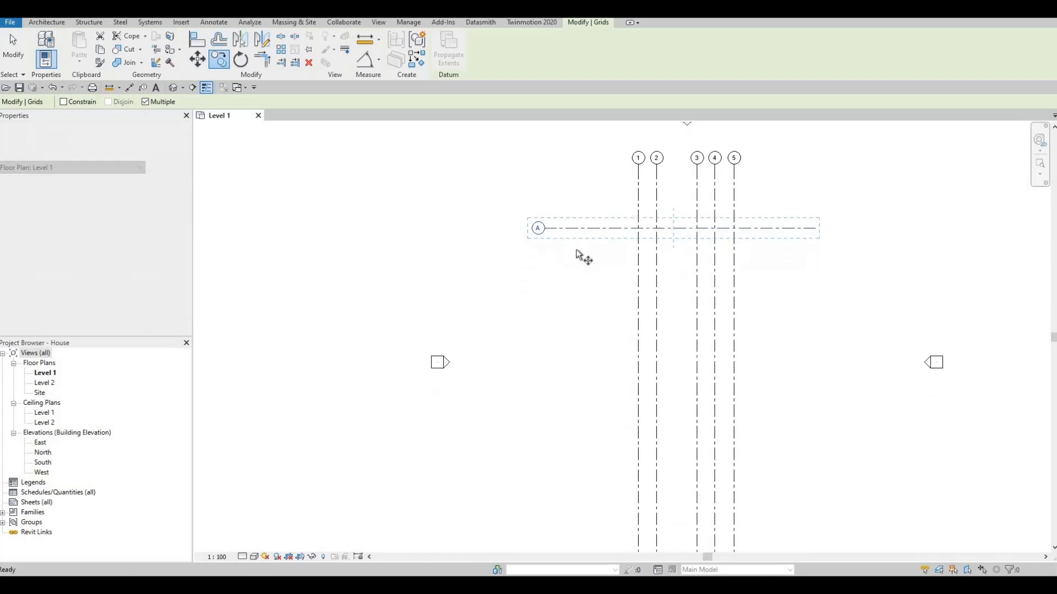
scroll(590, 242, down, 1)
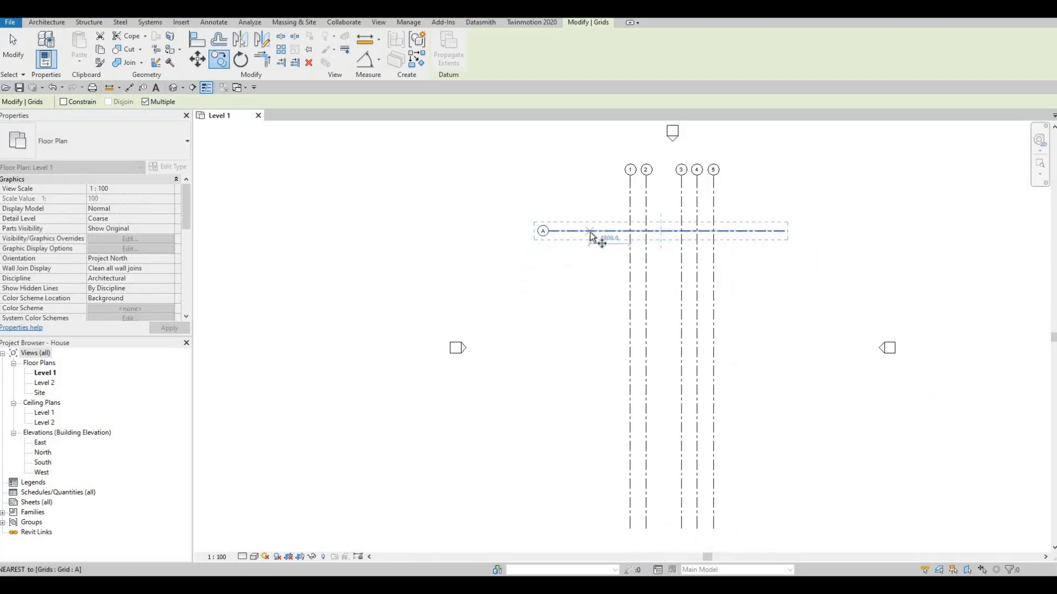
click(590, 232)
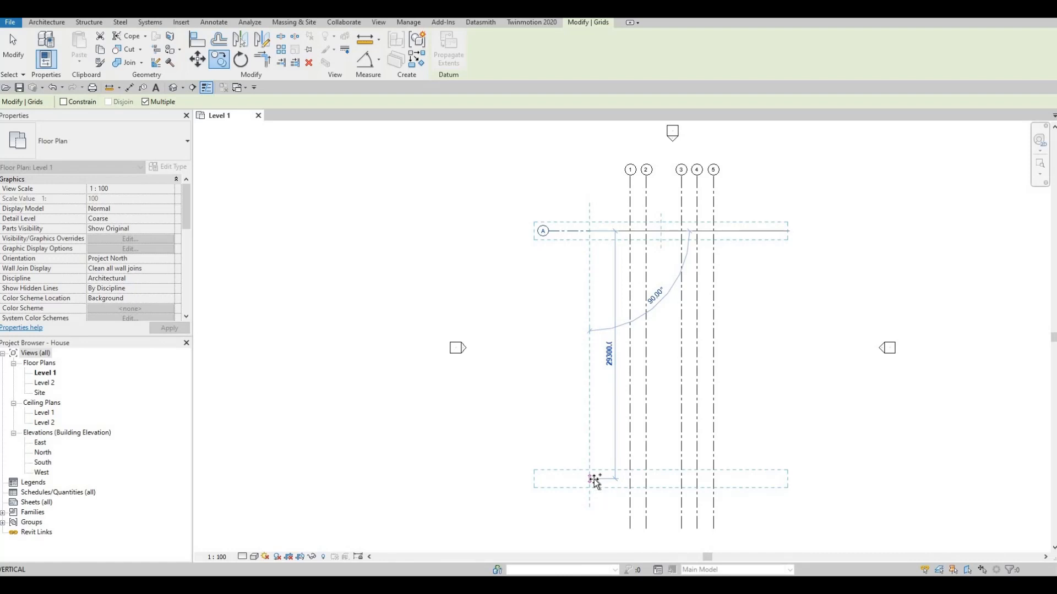
text(8000)
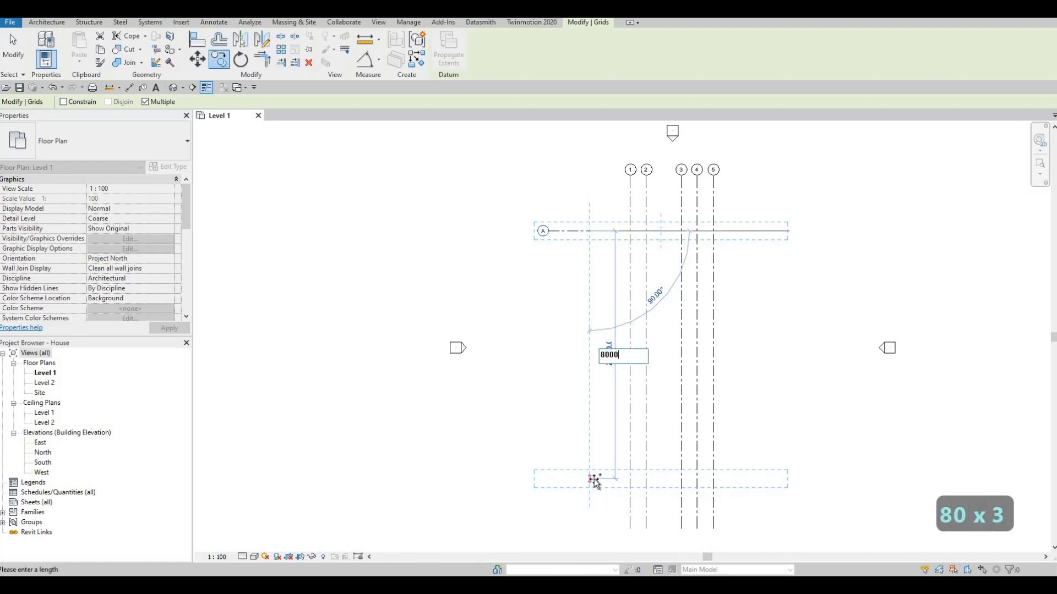
key(Return)
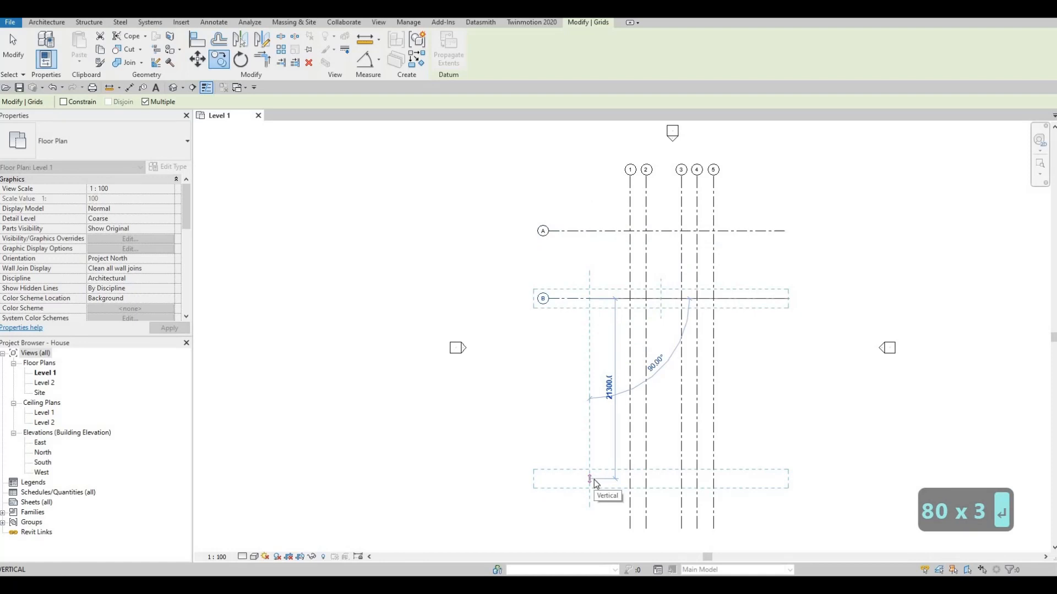
- Place two more grid copies downward at spacings of 1405 mm and 2850 mm
text(14)
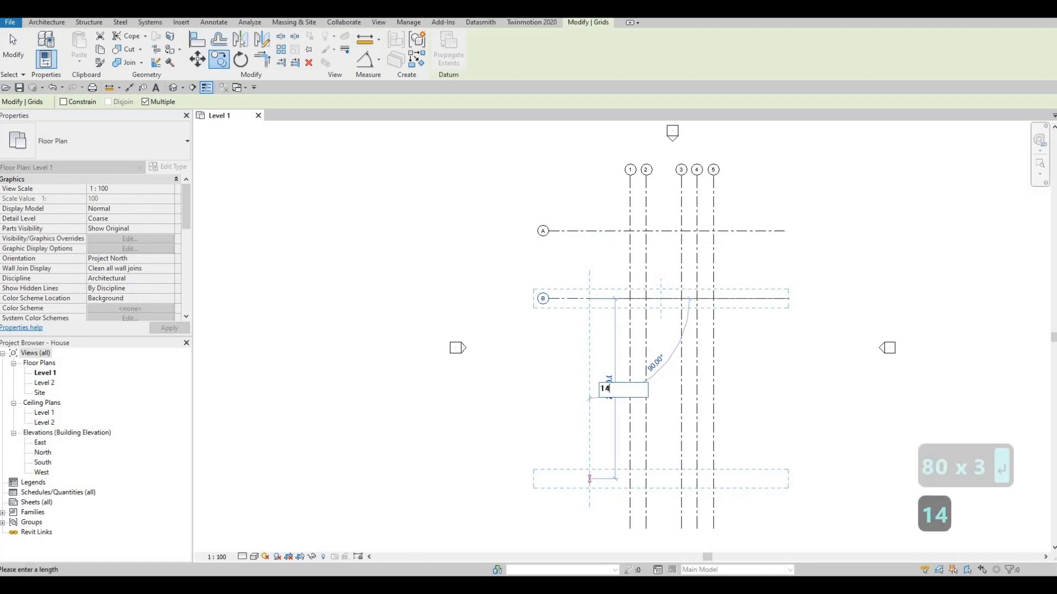
text(05)
key(Return)
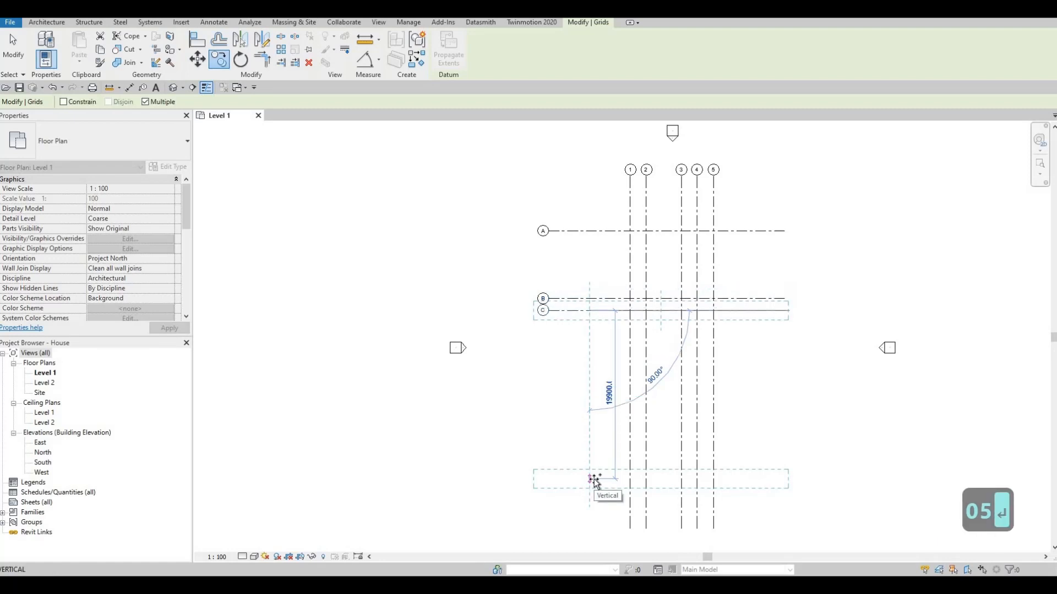
text(28)
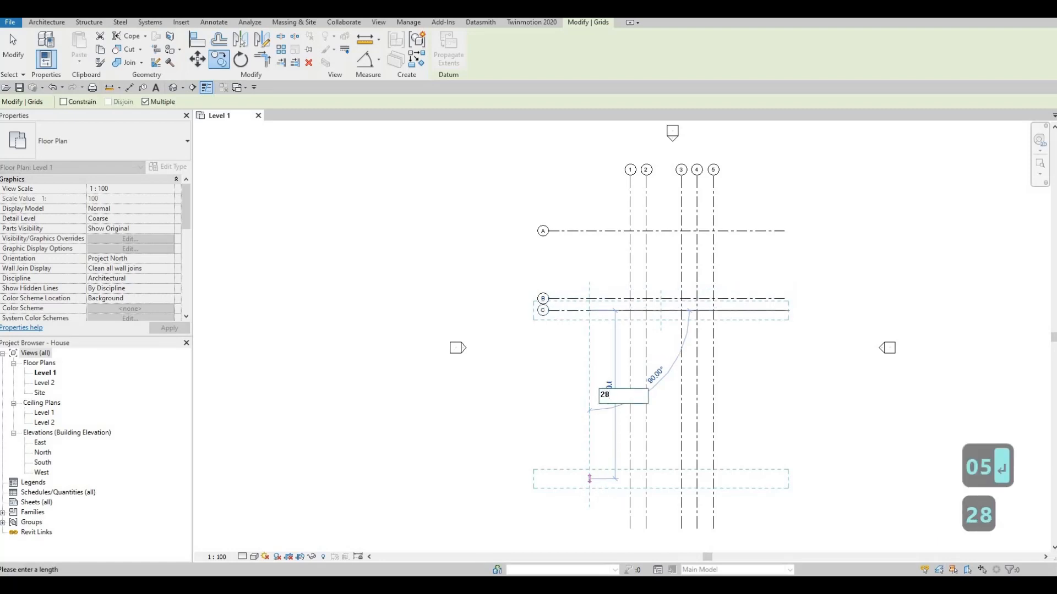
text(50)
key(Return)
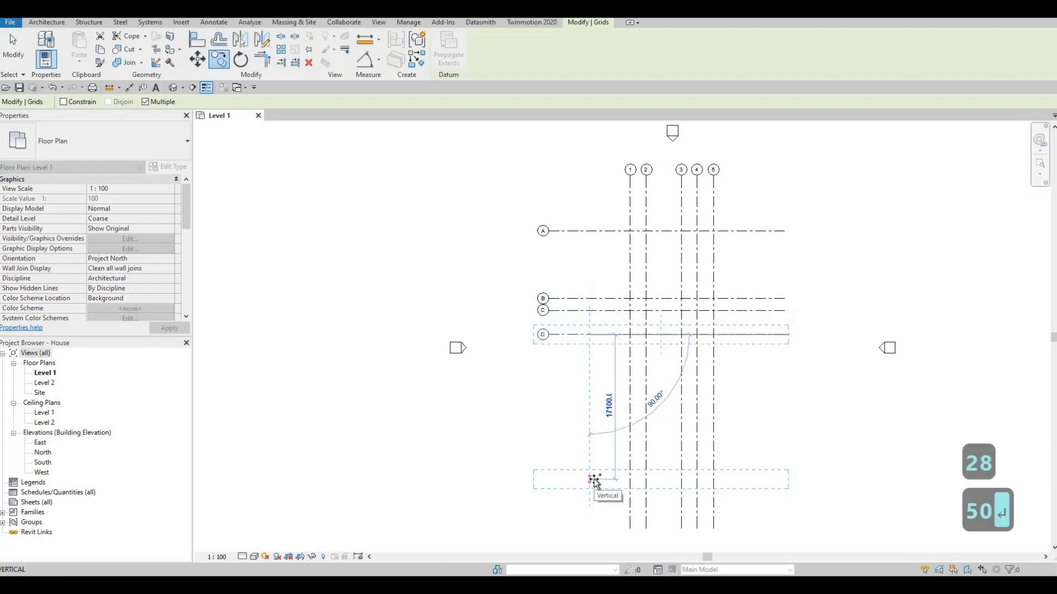
- Place two more grid copies downward at spacings of 1737 mm and 1325 mm
text(1)
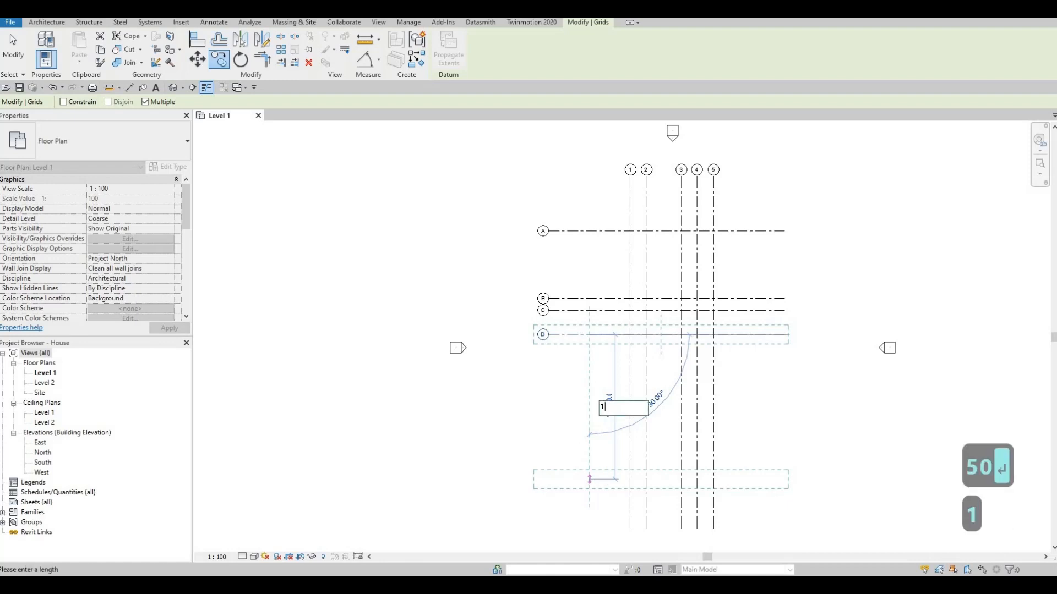
text(737)
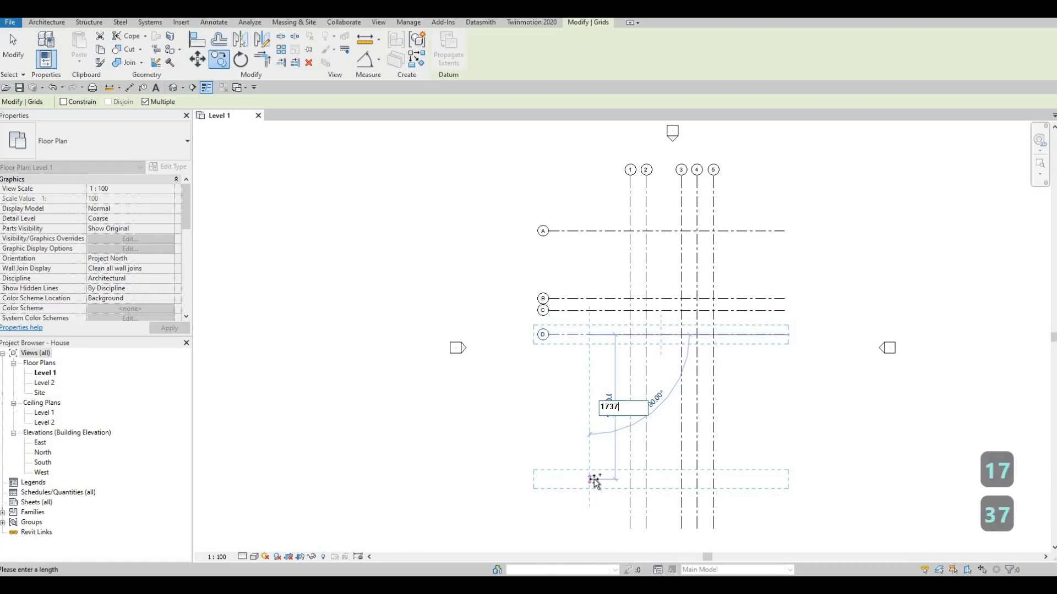
key(Return)
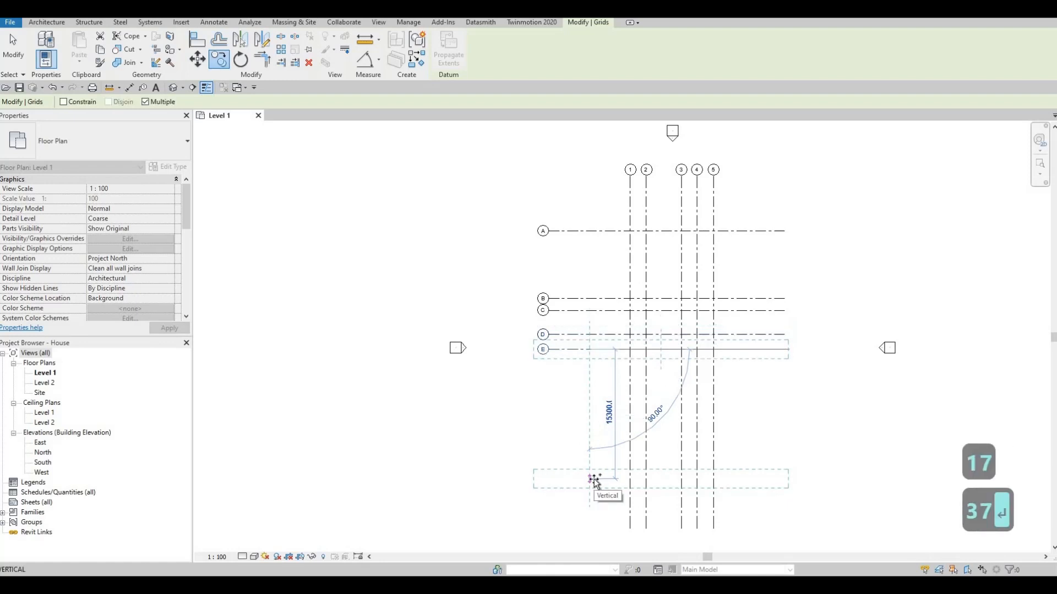
text(13)
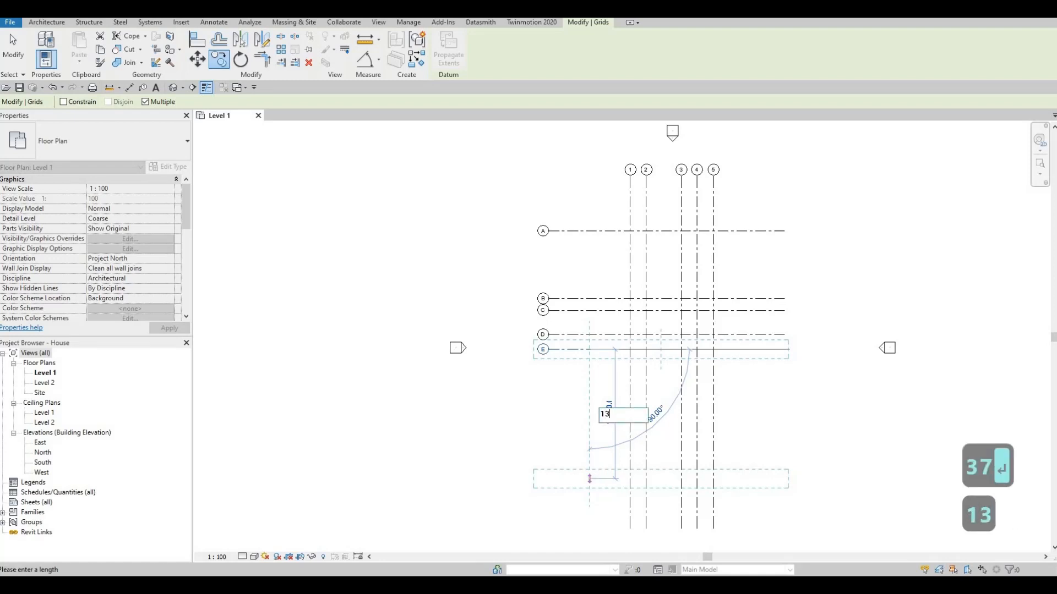
text(25)
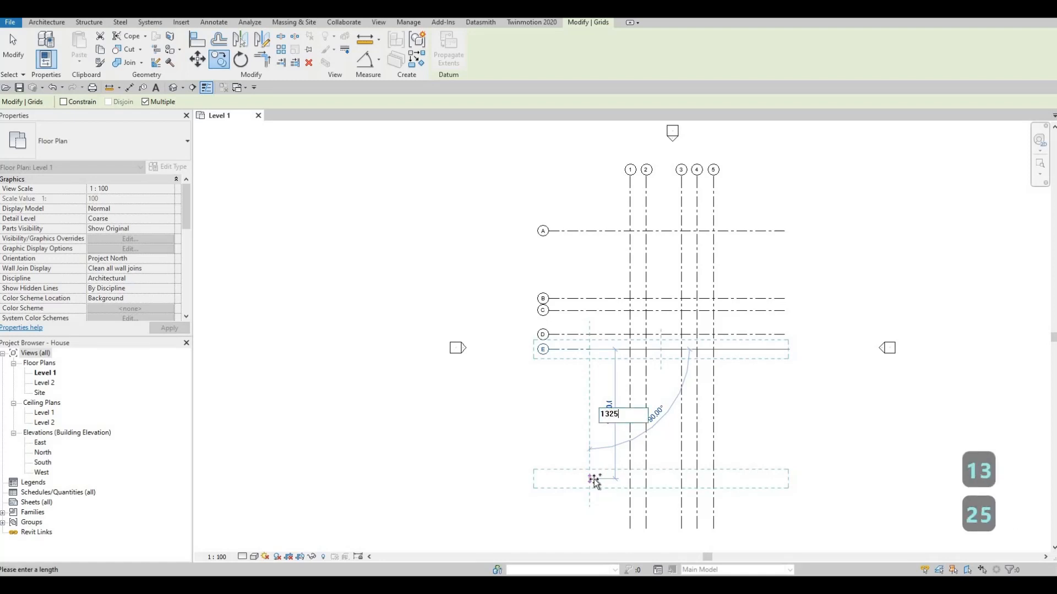
key(Return)
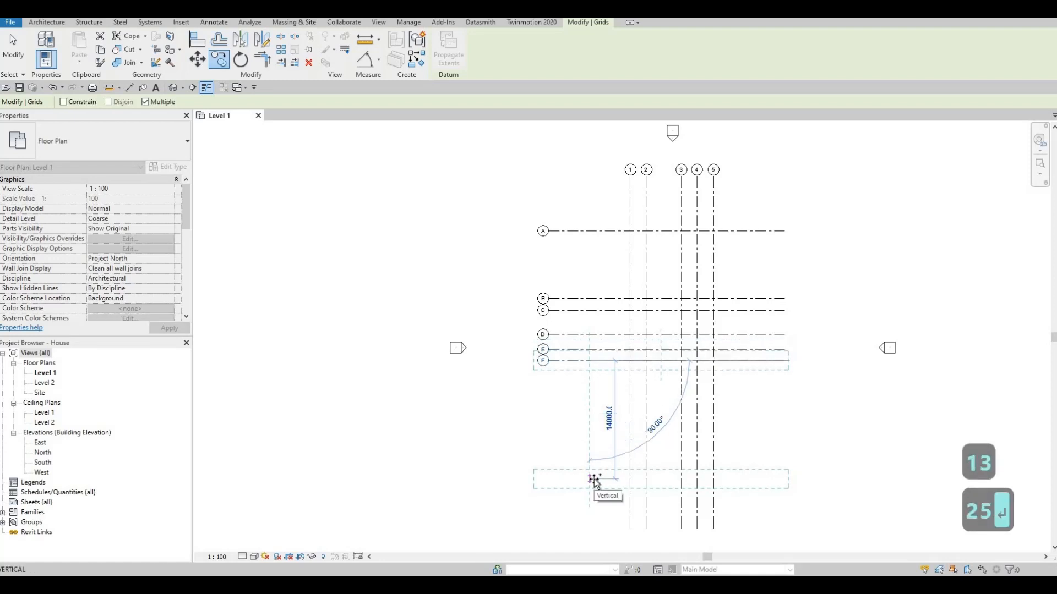
- Place two more grid copies downward at spacings of 1180 mm and 2705 mm
text(11)
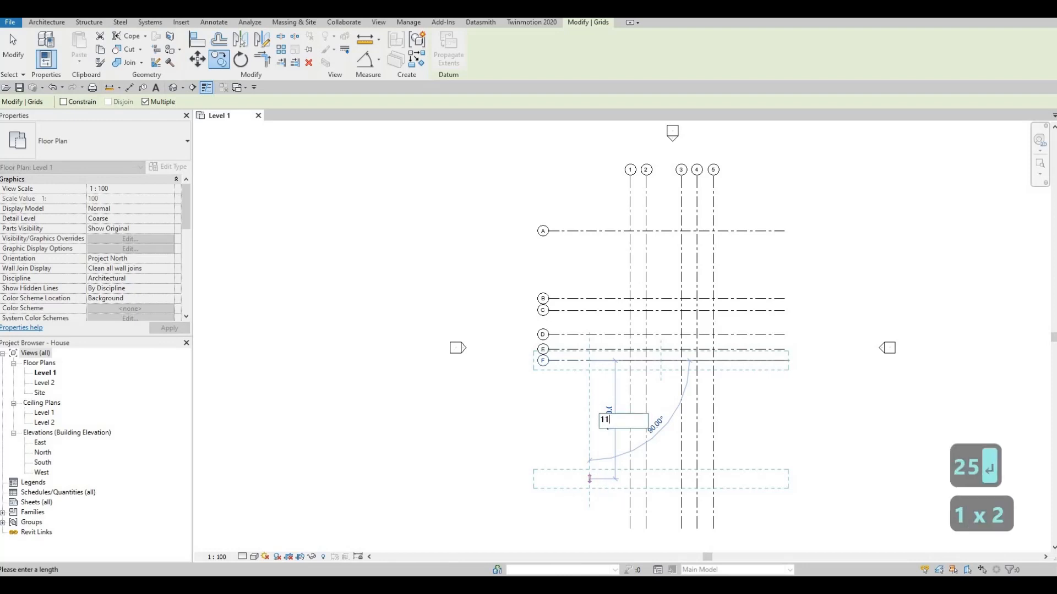
text(80)
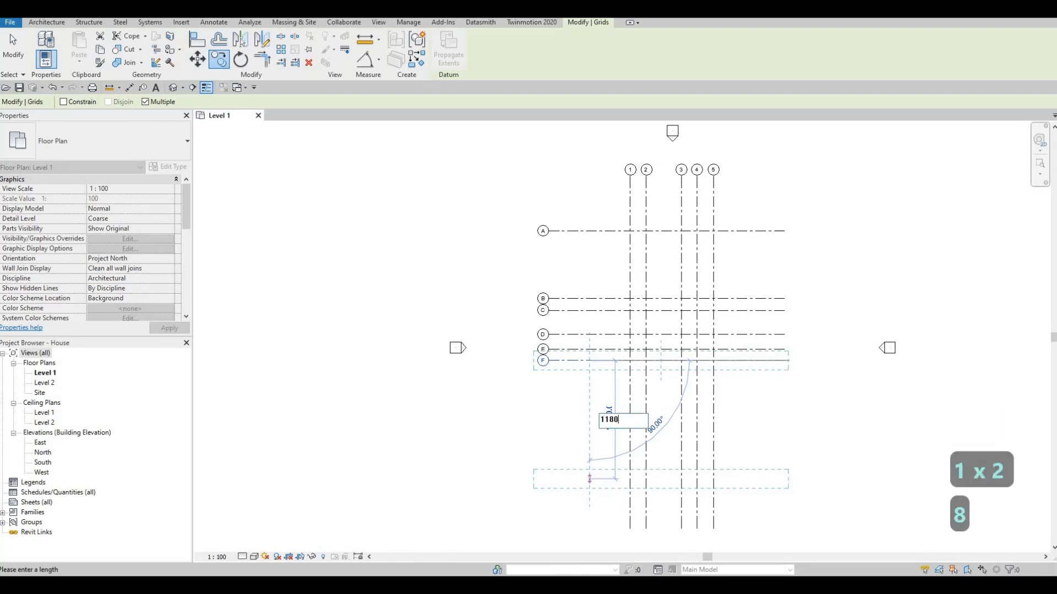
key(Return)
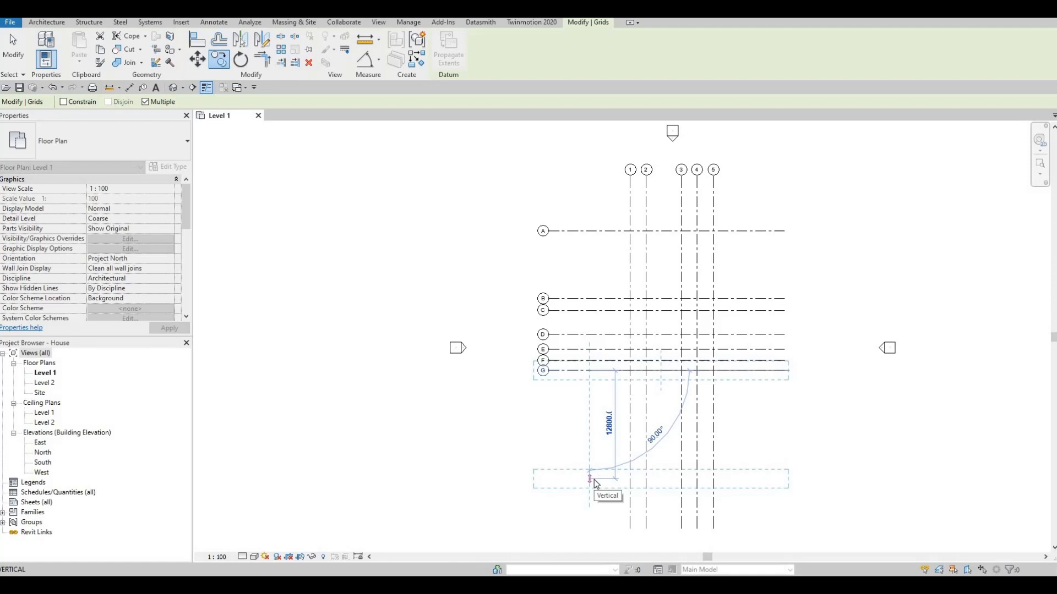
text(2705)
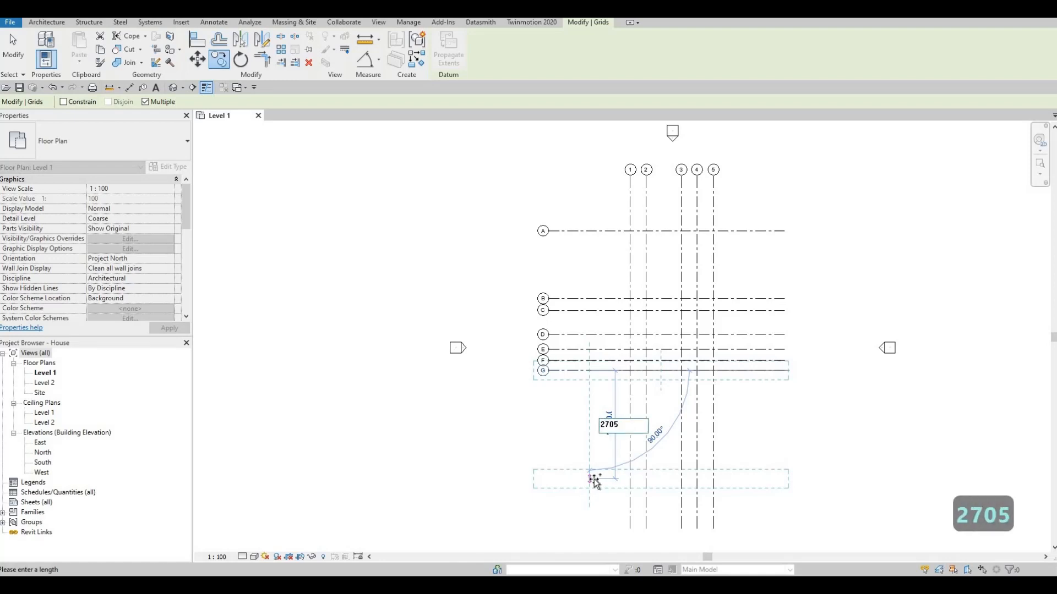
key(Return)
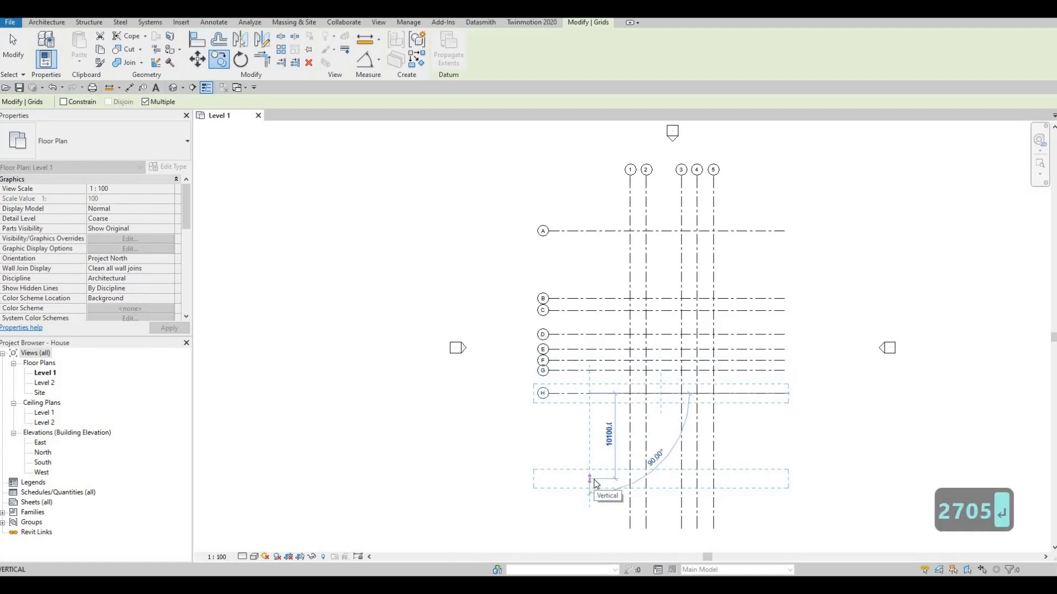
- Place two more grid copies downward at spacings of 1180 mm and 675 mm
text(1180)
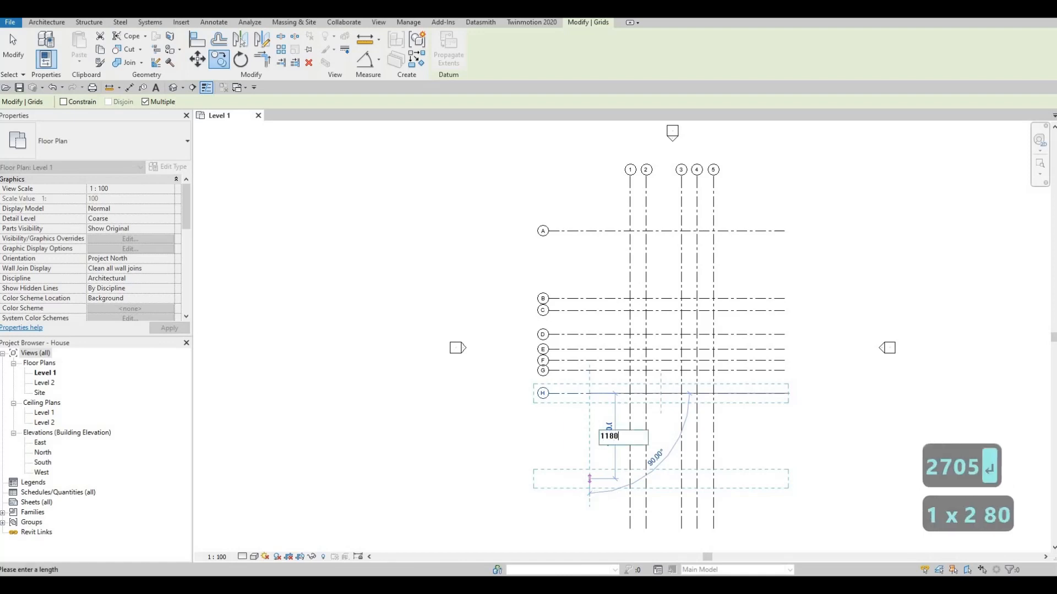
key(Return)
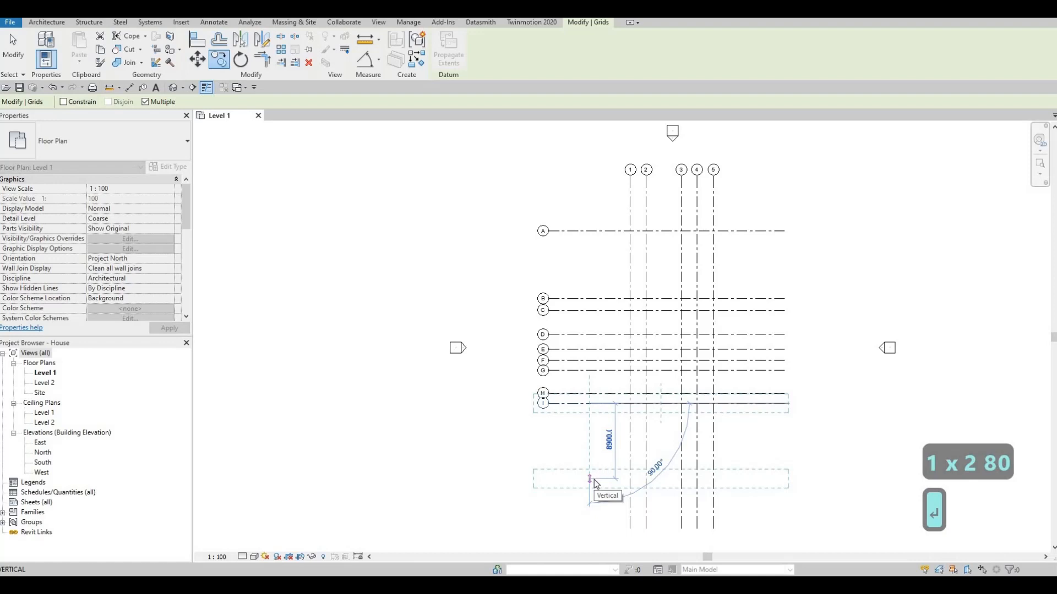
text(675)
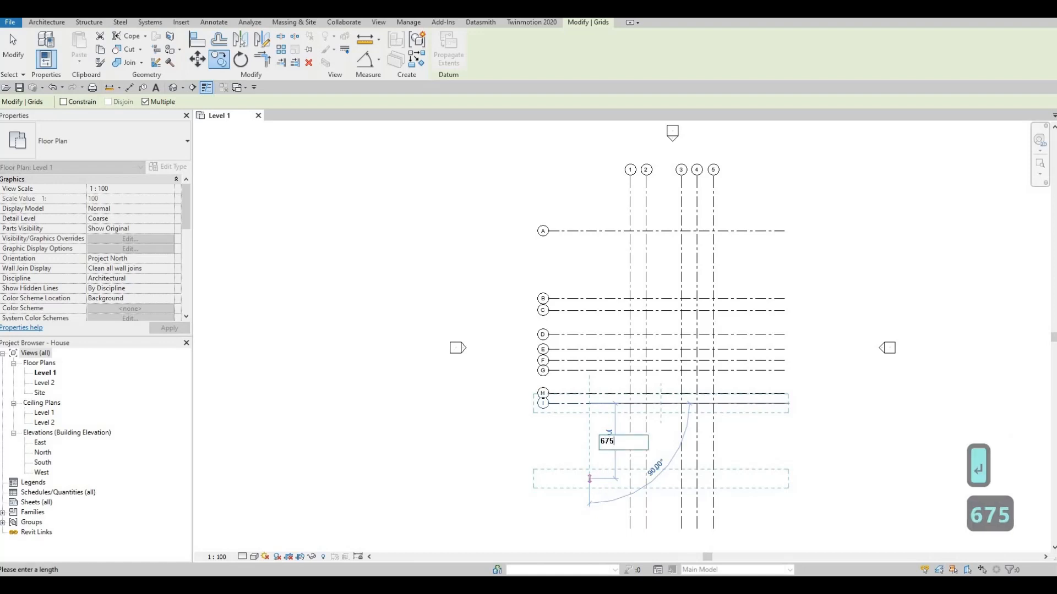
key(Return)
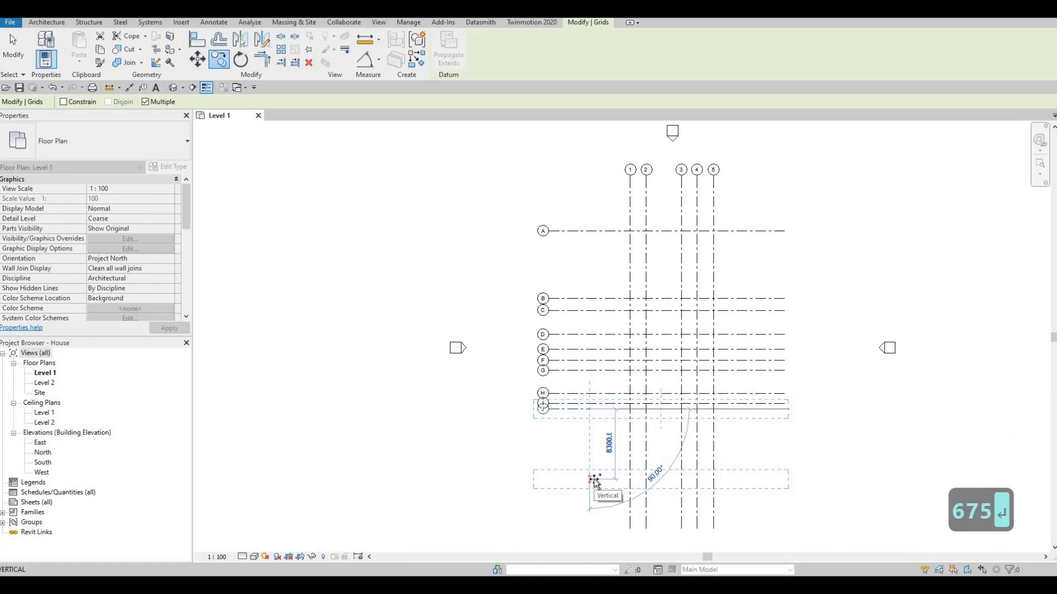
- Place a final grid copy 3810 mm below and exit the copy command
text(38)
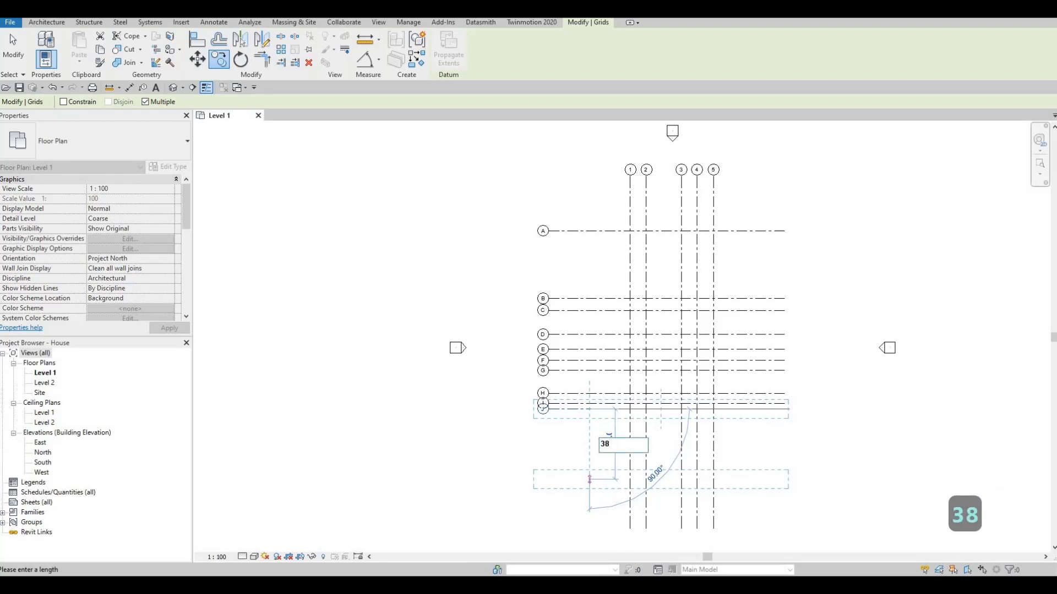
text(10)
key(Return)
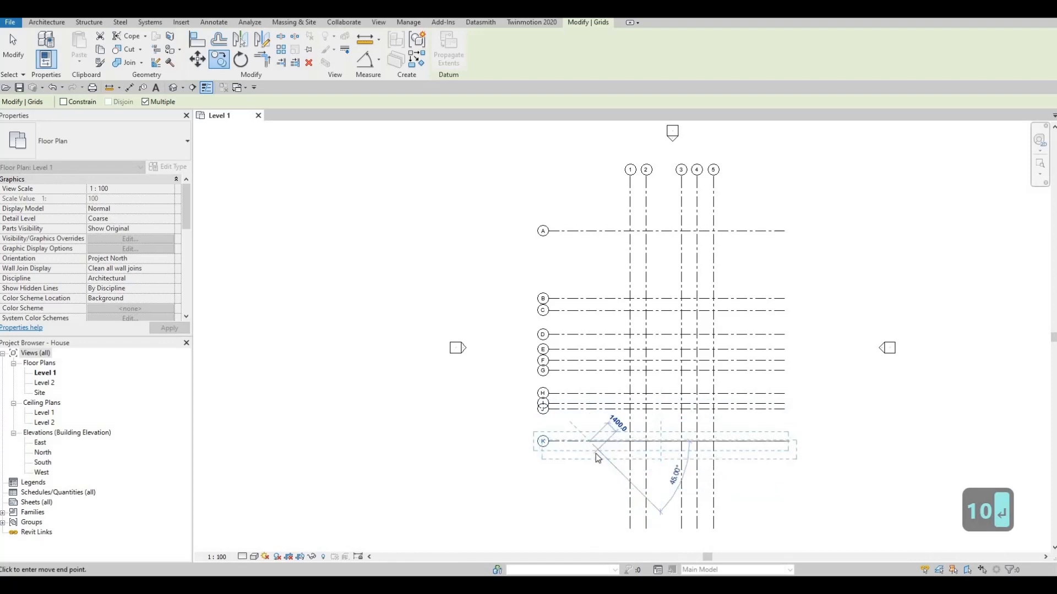
key(Escape)
key(Escape)
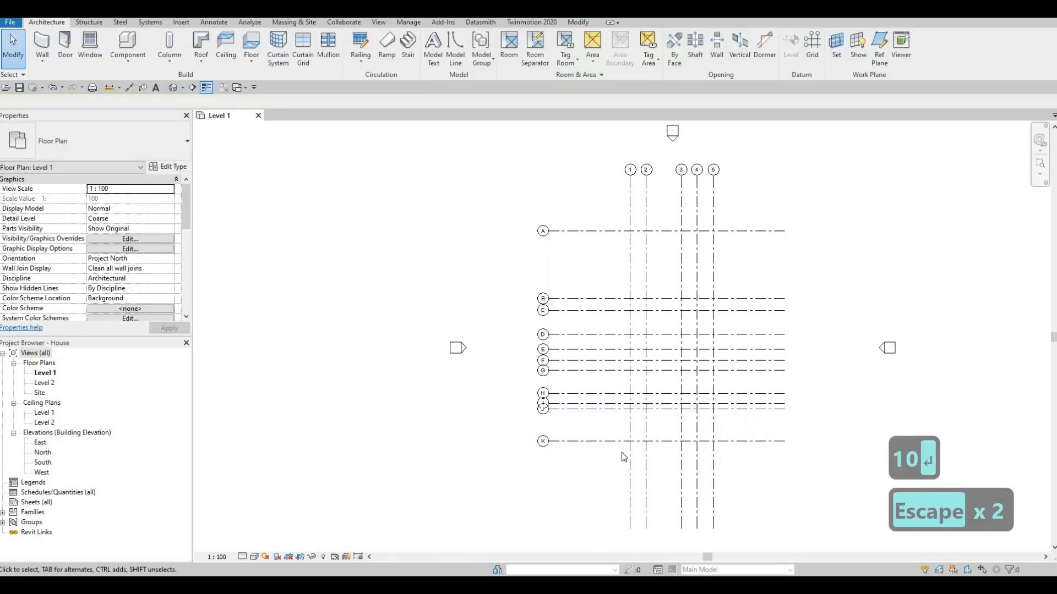
- Add a chained aligned dimension across vertical grids 1 to 5 above grid A
scroll(581, 438, up, 3)
middle_drag(581, 437, 537, 419)
scroll(510, 409, down, 4)
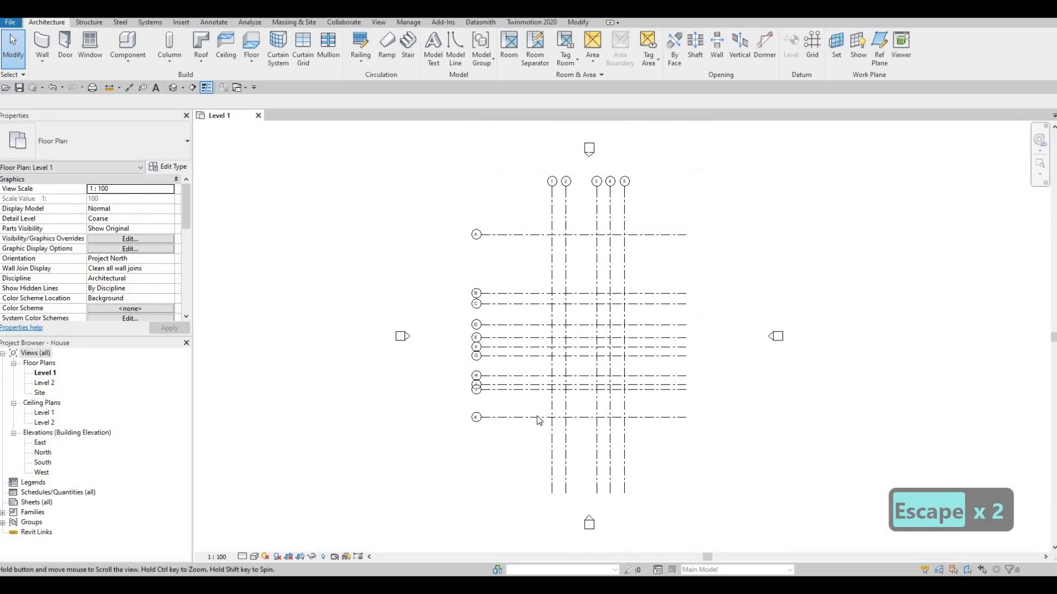
scroll(537, 418, up, 1)
middle_drag(342, 210, 340, 244)
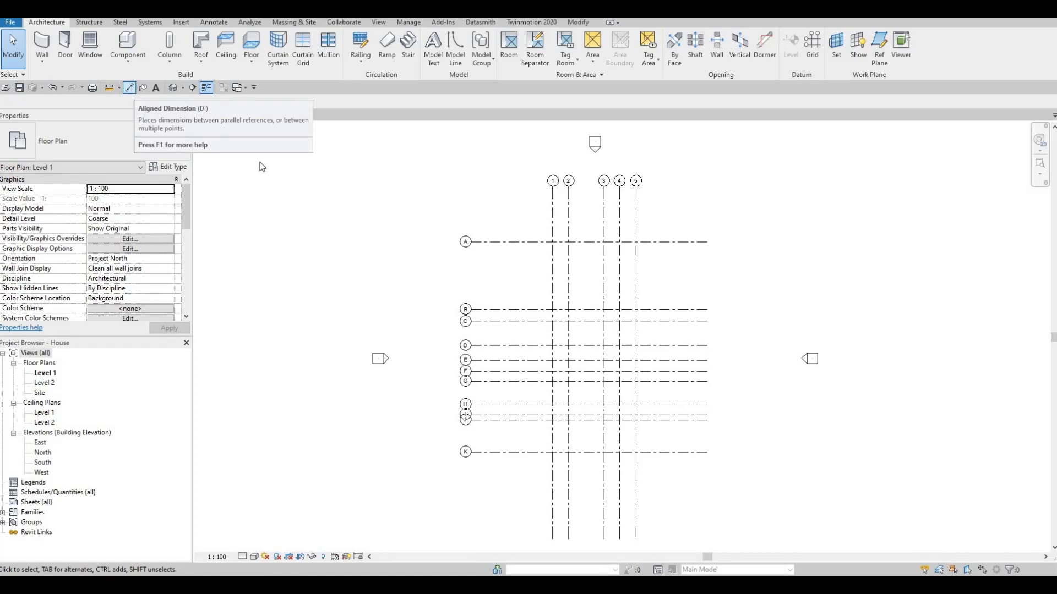
key(d)
key(i)
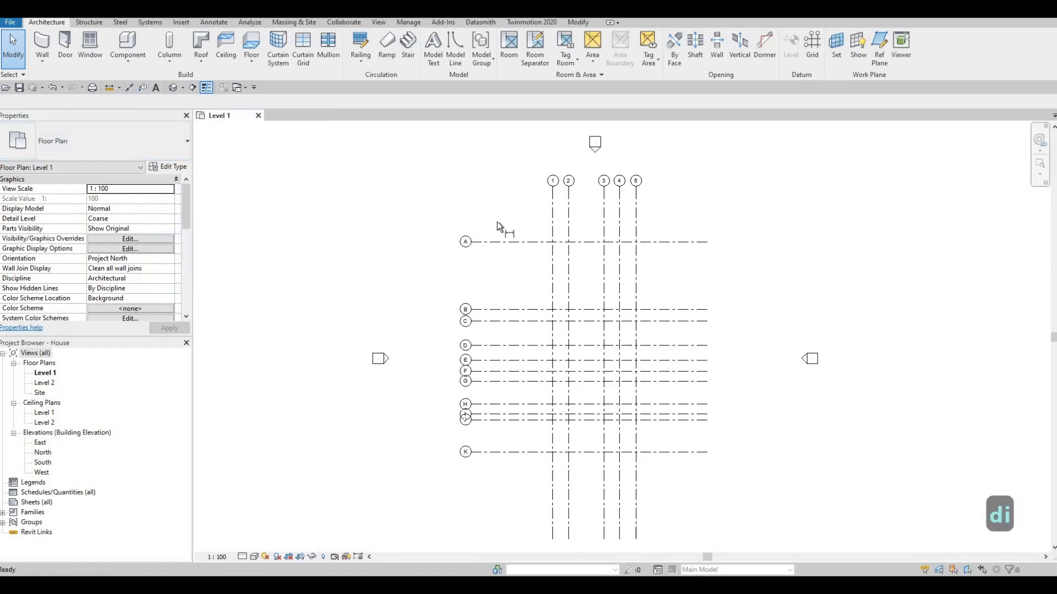
scroll(561, 223, up, 2)
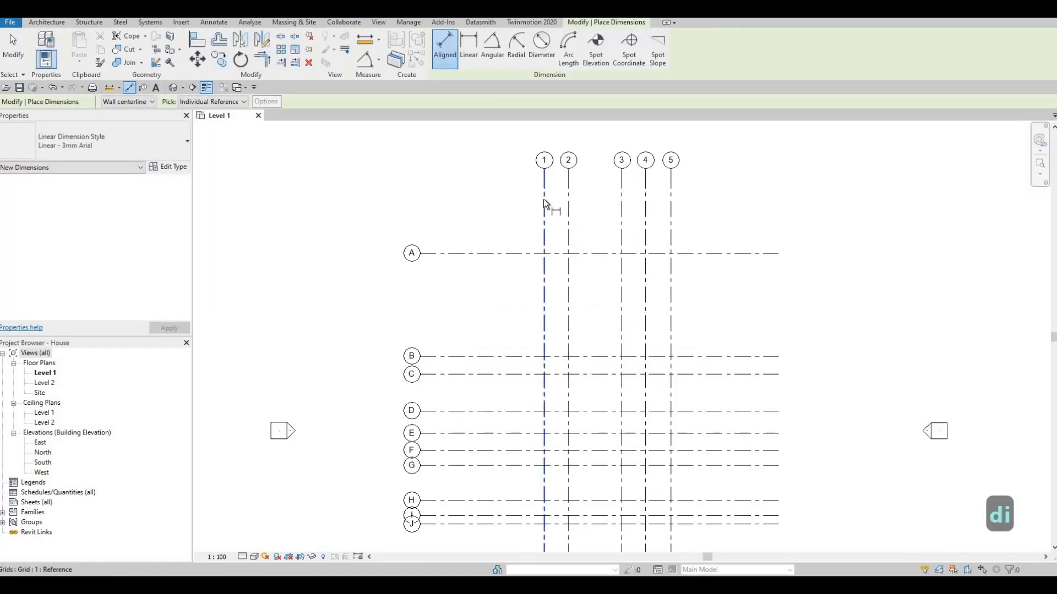
click(544, 202)
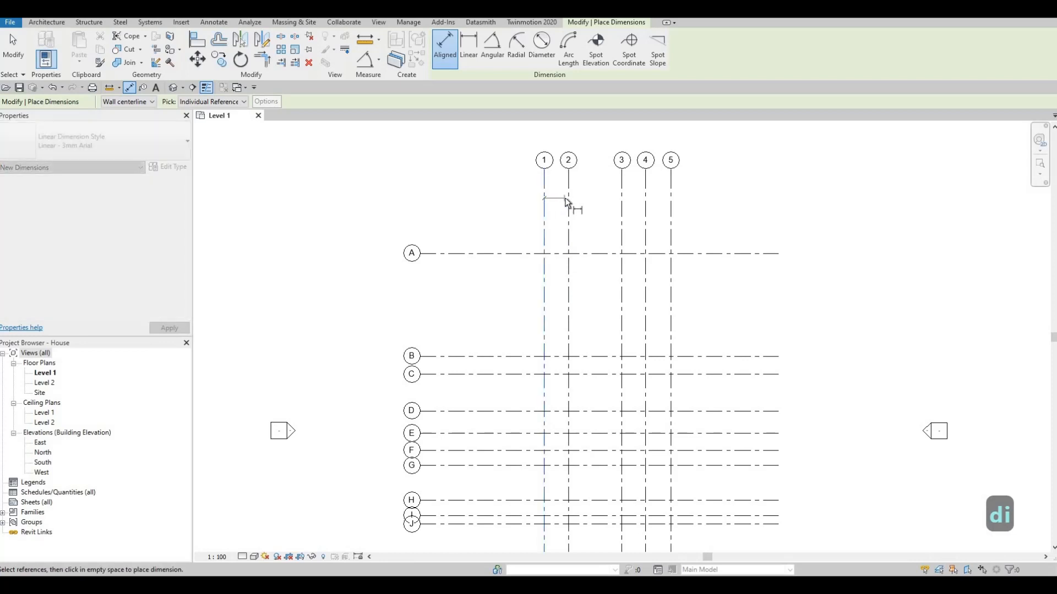
click(568, 201)
click(632, 205)
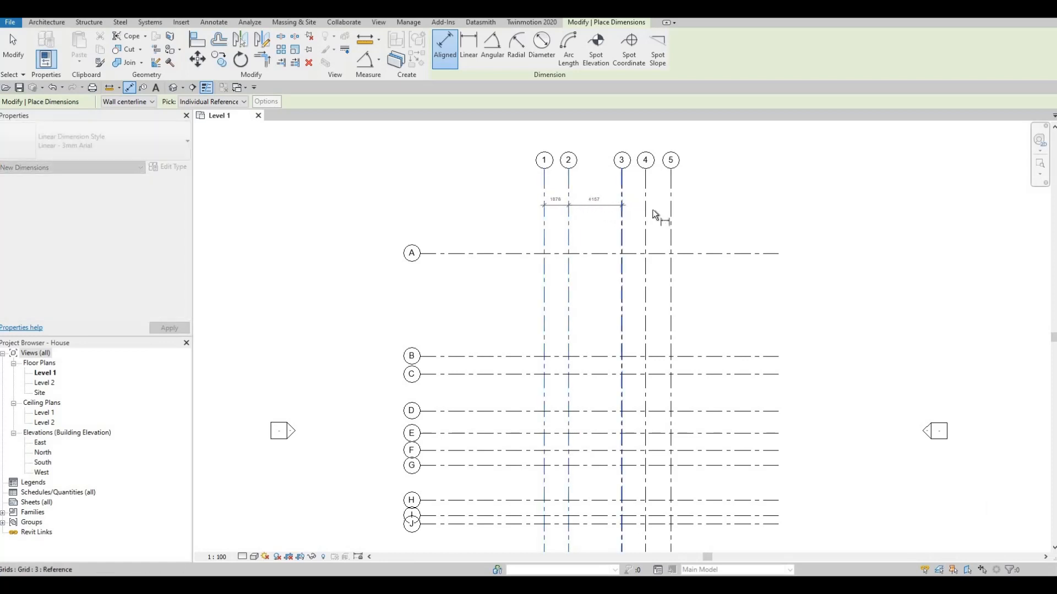
scroll(652, 209, up, 2)
click(710, 212)
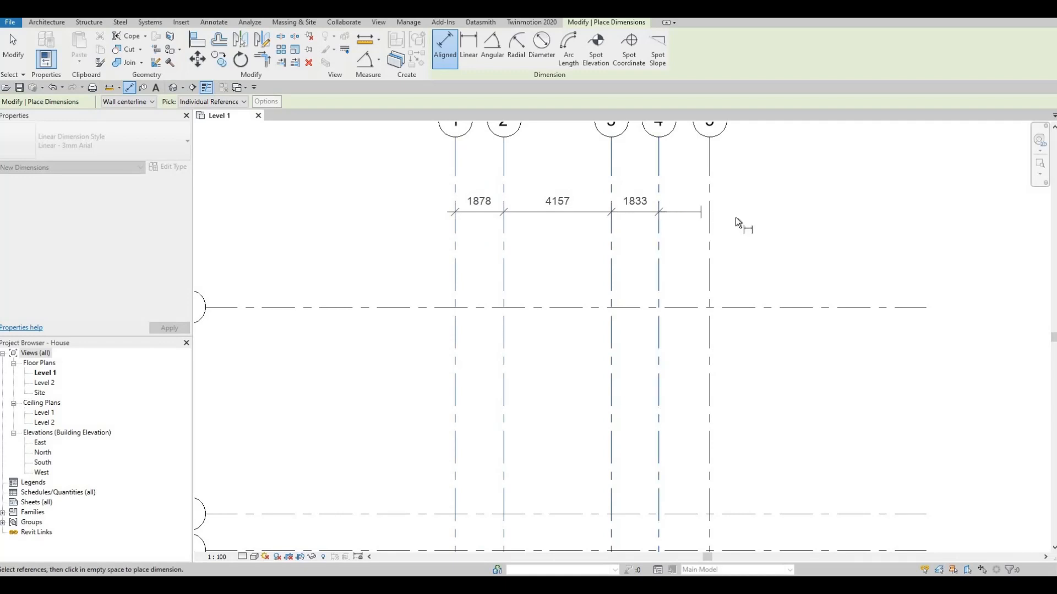
- Add an overall aligned dimension from grid 1 to grid 5 above the chained dimension
click(455, 182)
click(710, 186)
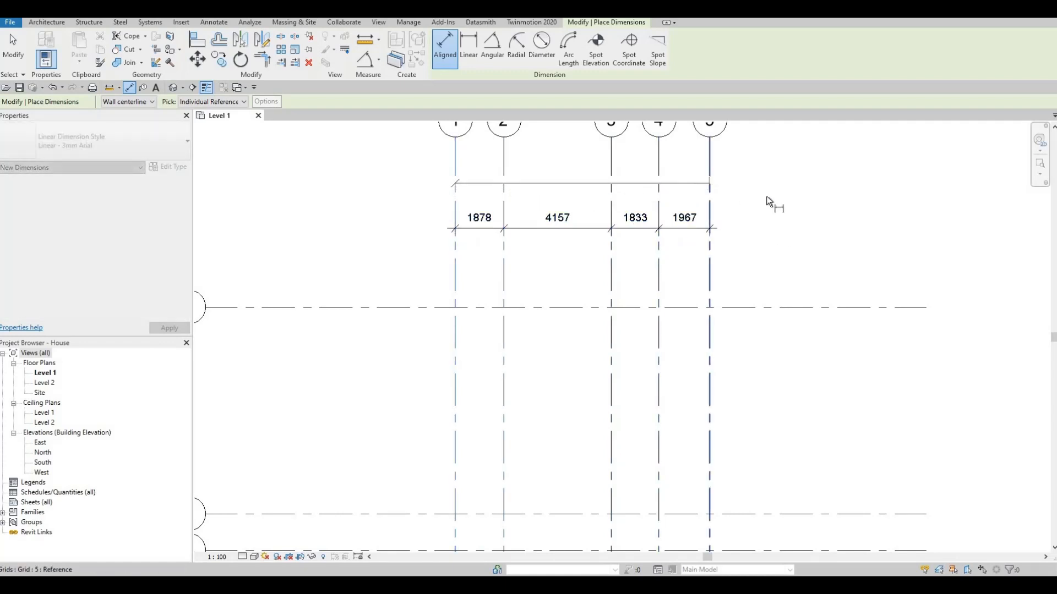
click(770, 193)
- Add a chained aligned dimension through horizontal grids A to K beside the grid bubbles
middle_drag(658, 274, 689, 248)
scroll(689, 247, down, 2)
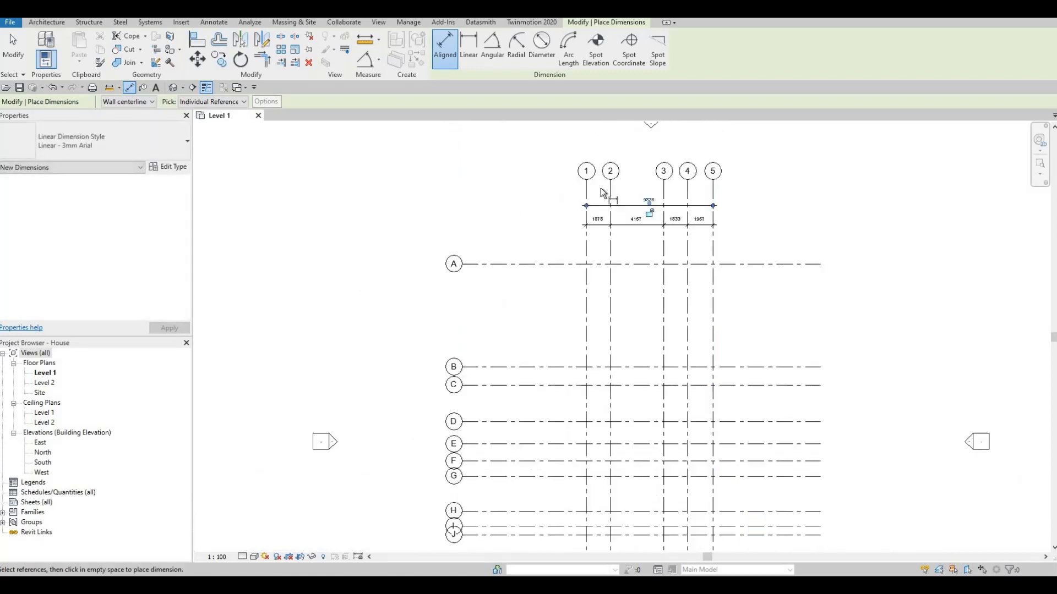
middle_drag(535, 266, 579, 178)
click(579, 176)
click(593, 279)
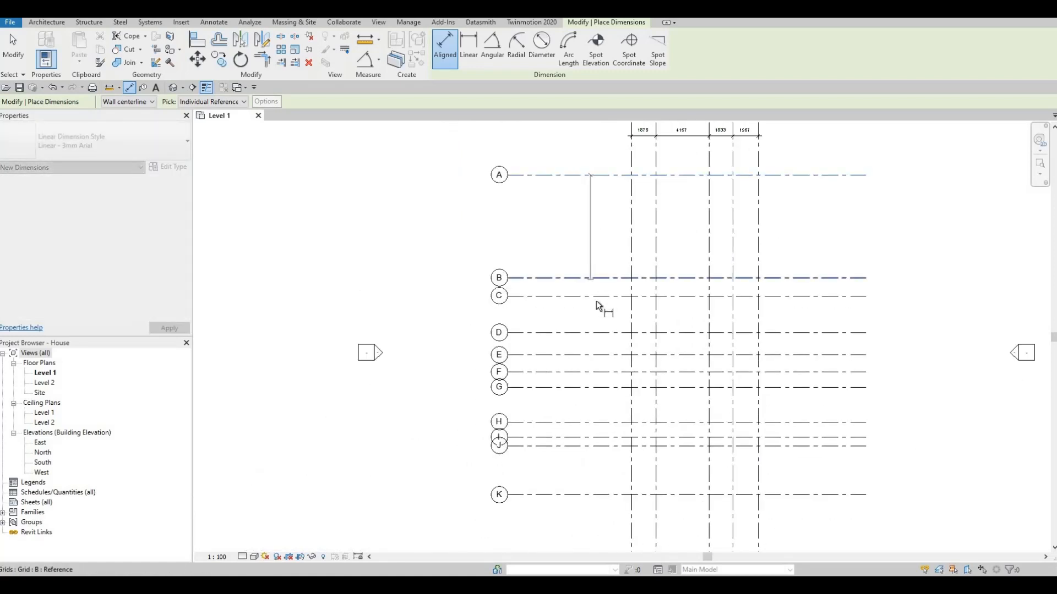
click(598, 296)
click(599, 334)
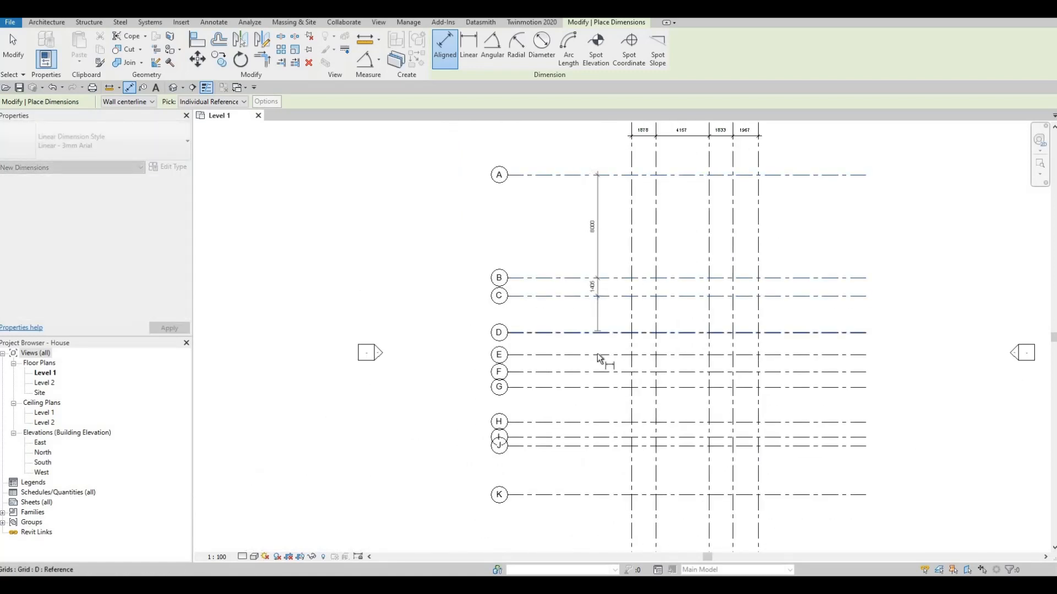
click(600, 356)
click(597, 381)
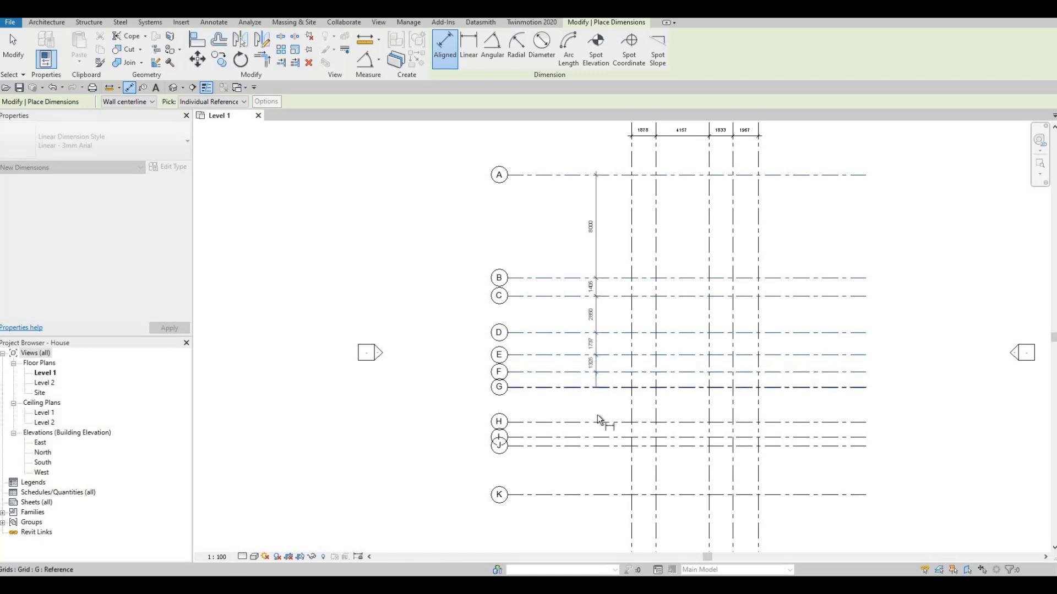
click(599, 397)
click(602, 431)
click(601, 447)
click(603, 456)
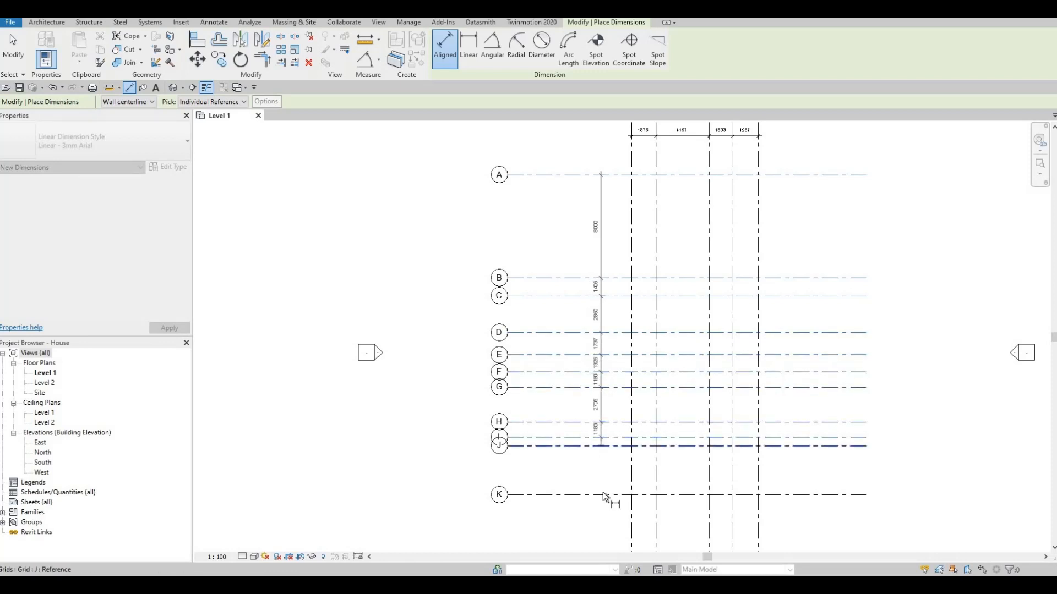
click(594, 509)
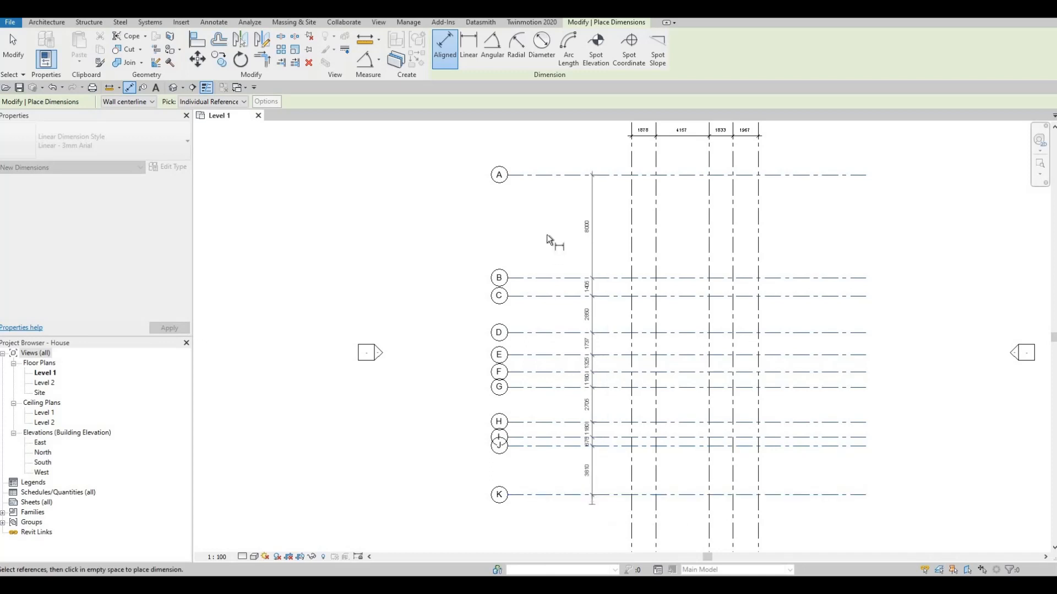
- Add an overall aligned dimension from grid A to grid K and exit the dimension tool
click(571, 190)
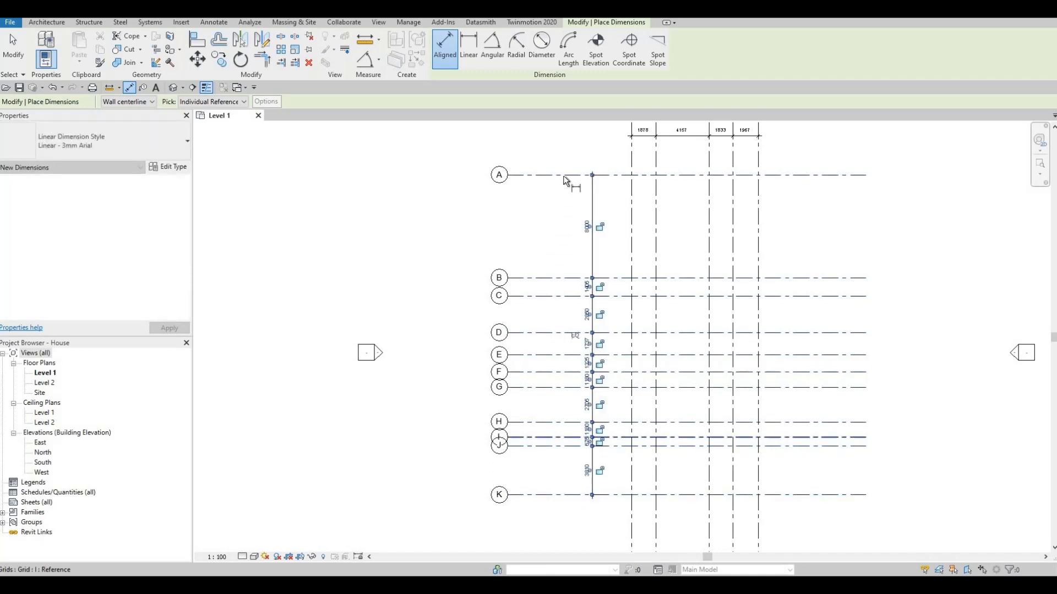
click(569, 495)
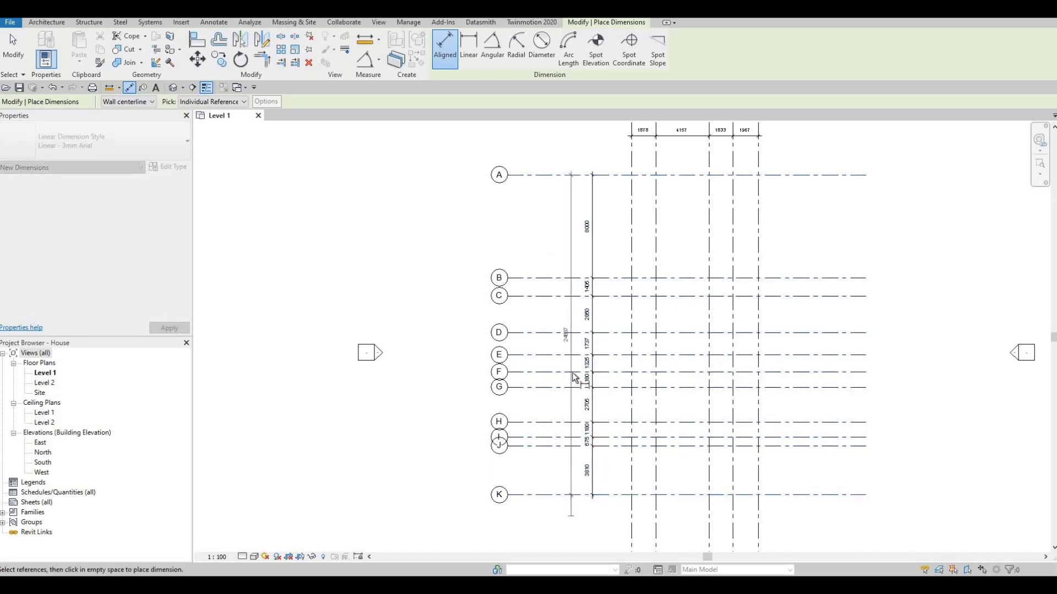
click(571, 335)
key(Escape)
- Inspect the dimensioned grid layout by zooming and panning around the plan
middle_drag(562, 359, 517, 315)
key(Escape)
scroll(559, 225, down, 1)
middle_drag(550, 265, 576, 309)
scroll(575, 309, up, 4)
middle_drag(574, 247, 575, 308)
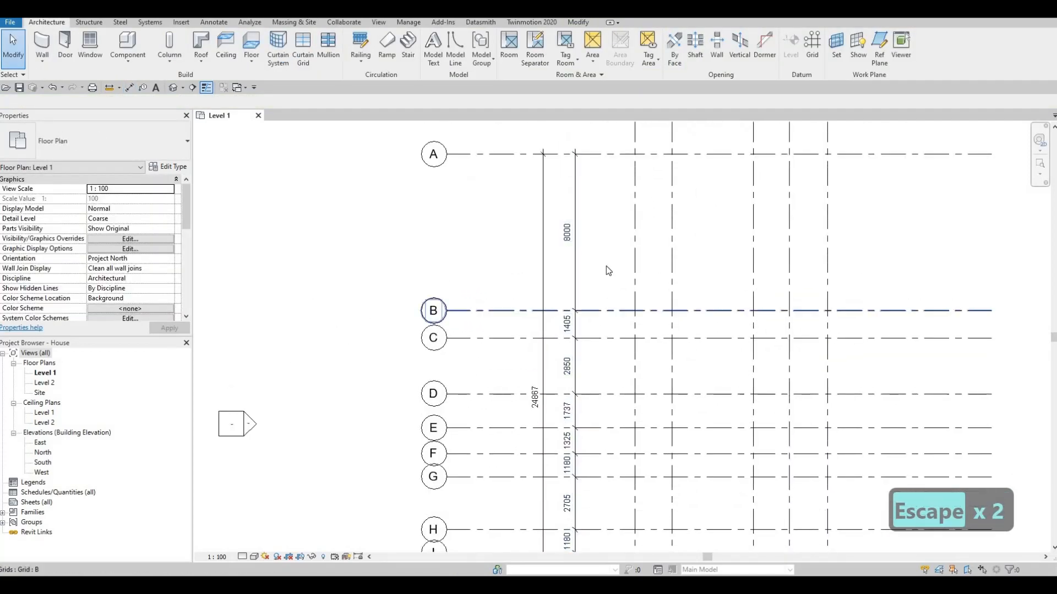
mouse_move(607, 383)
middle_down()
mouse_move(603, 319)
mouse_move(592, 353)
mouse_move(588, 331)
mouse_move(596, 359)
mouse_move(572, 289)
middle_up()
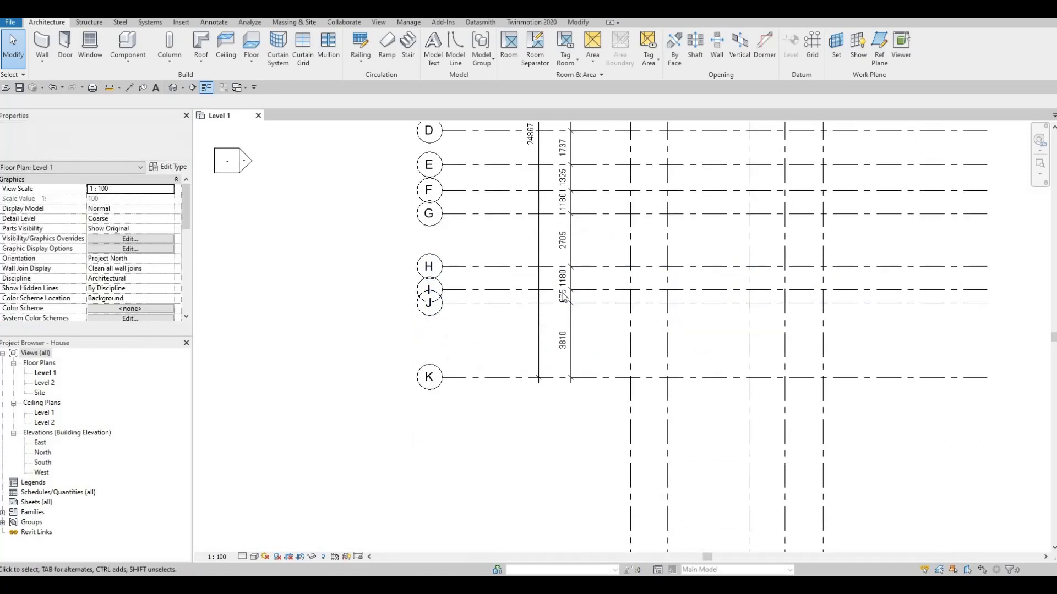
scroll(550, 318, up, 2)
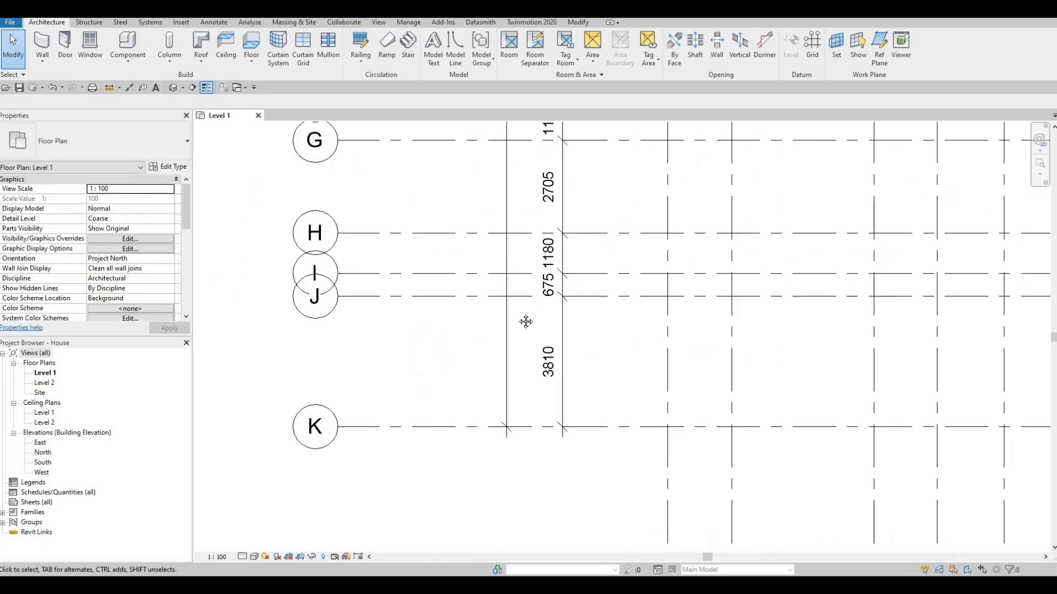
scroll(526, 286, down, 3)
key(Escape)
scroll(550, 268, down, 3)
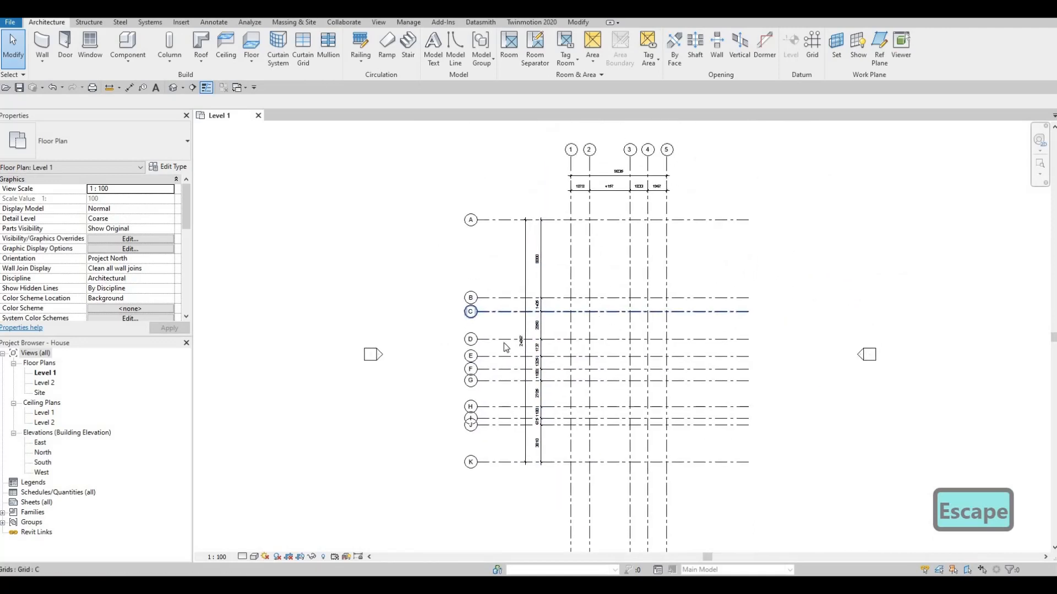
- Reposition the overall and chained vertical dimensions closer to the bubbles of grids A to K
scroll(495, 187, up, 2)
click(479, 181)
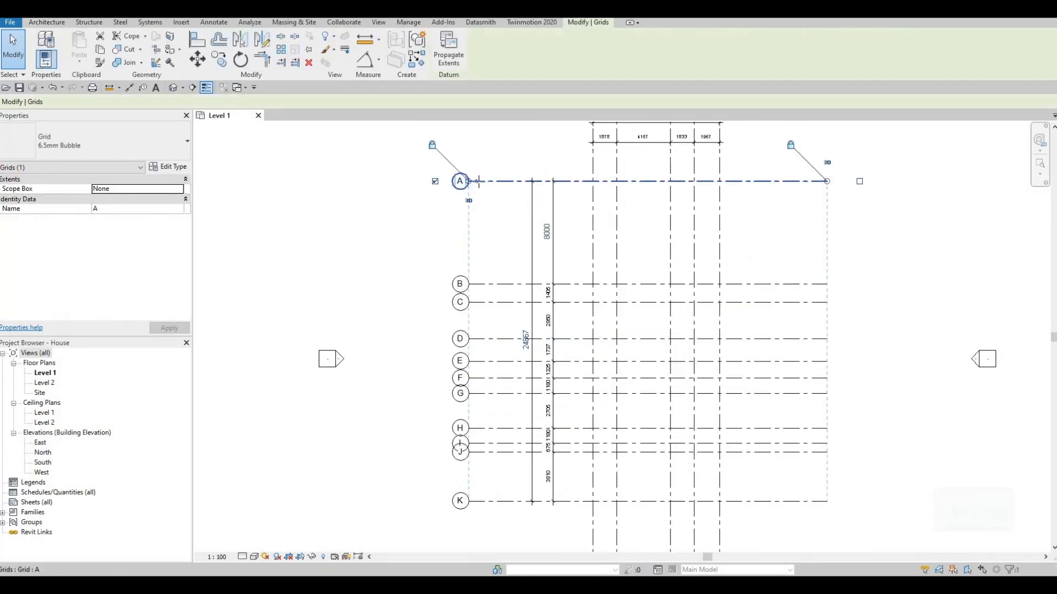
drag(479, 181, 511, 191)
scroll(510, 189, up, 2)
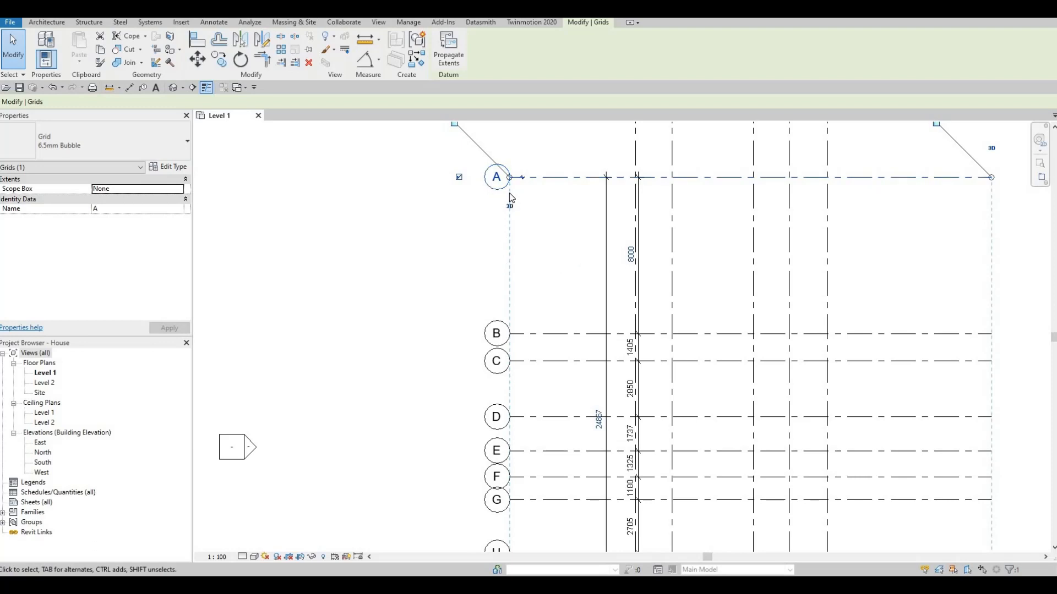
click(606, 212)
drag(546, 202, 546, 202)
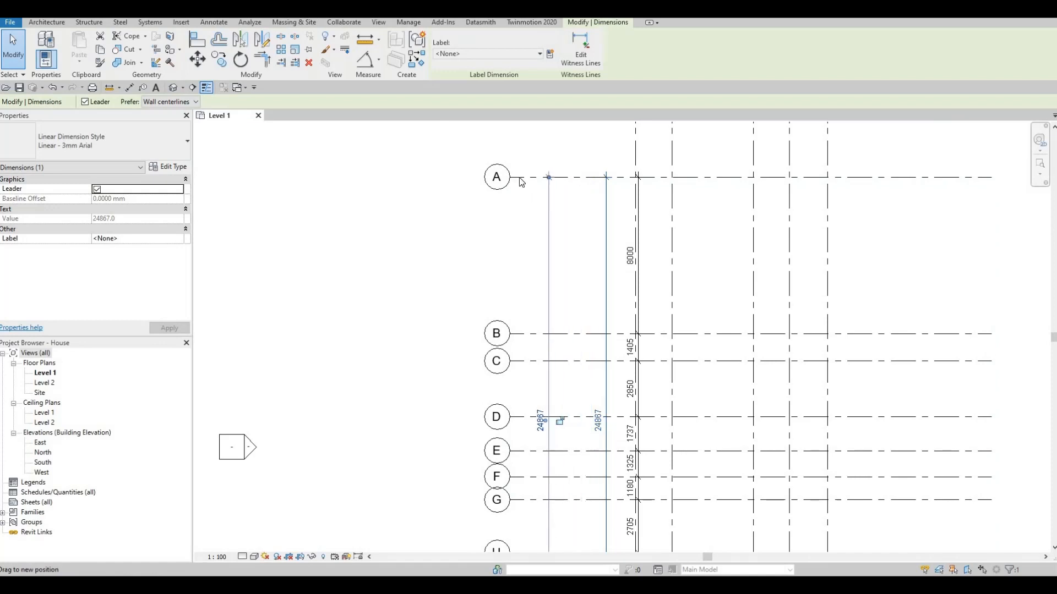
click(516, 178)
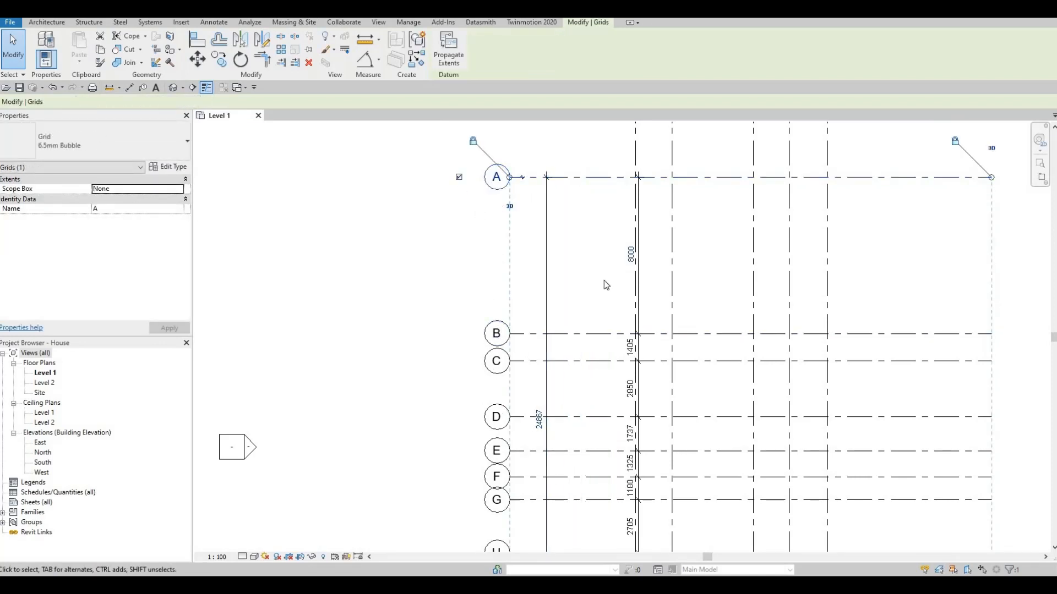
drag(637, 217, 590, 219)
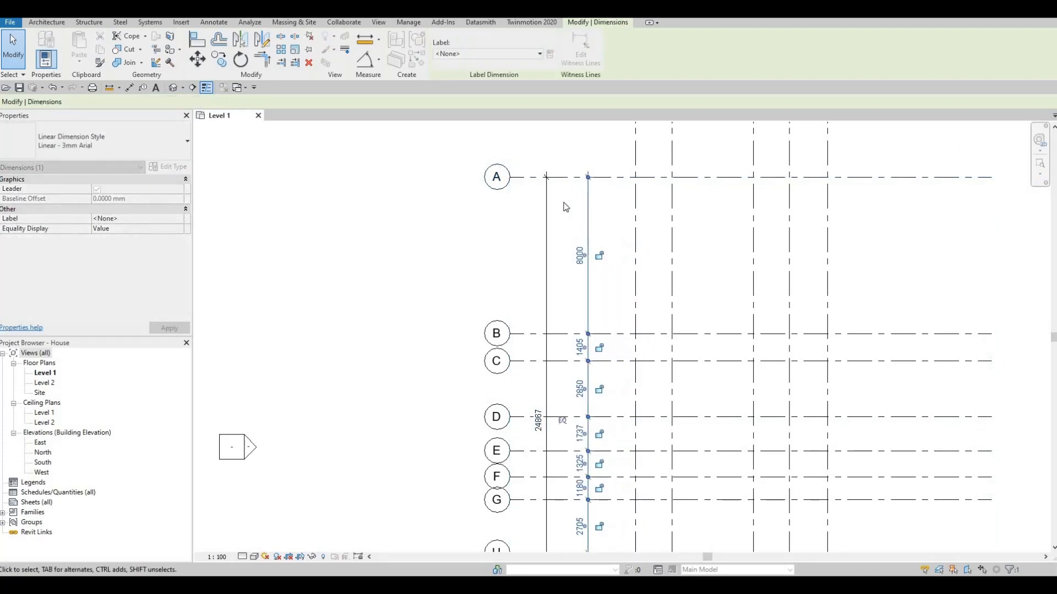
key(Escape)
middle_drag(611, 262, 557, 256)
scroll(559, 242, down, 5)
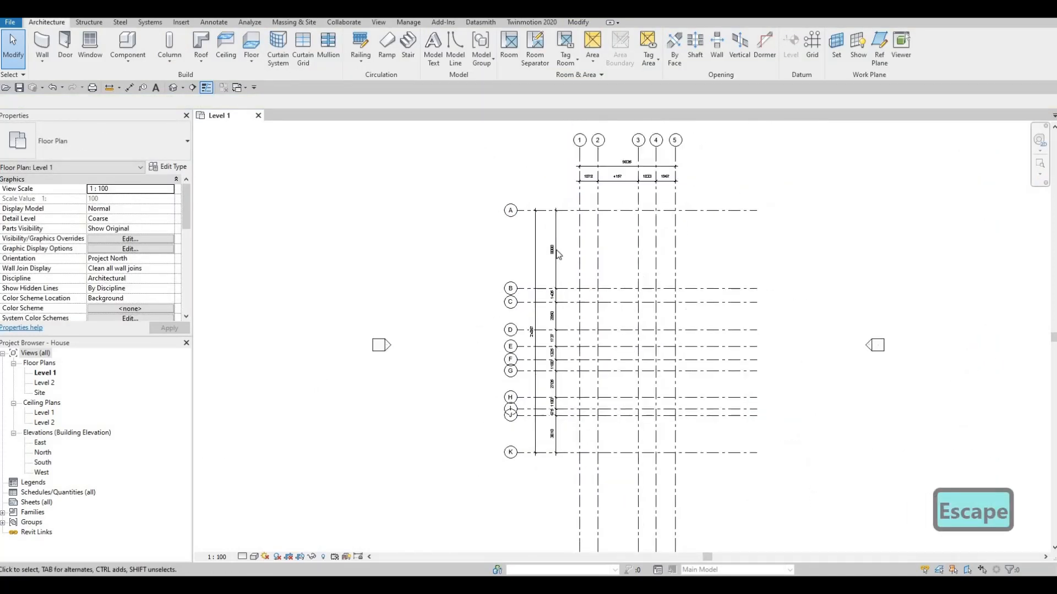
- Shorten the right ends of the horizontal grids to sit just beyond grid 5
scroll(557, 242, up, 3)
middle_drag(717, 229, 704, 189)
scroll(728, 160, down, 1)
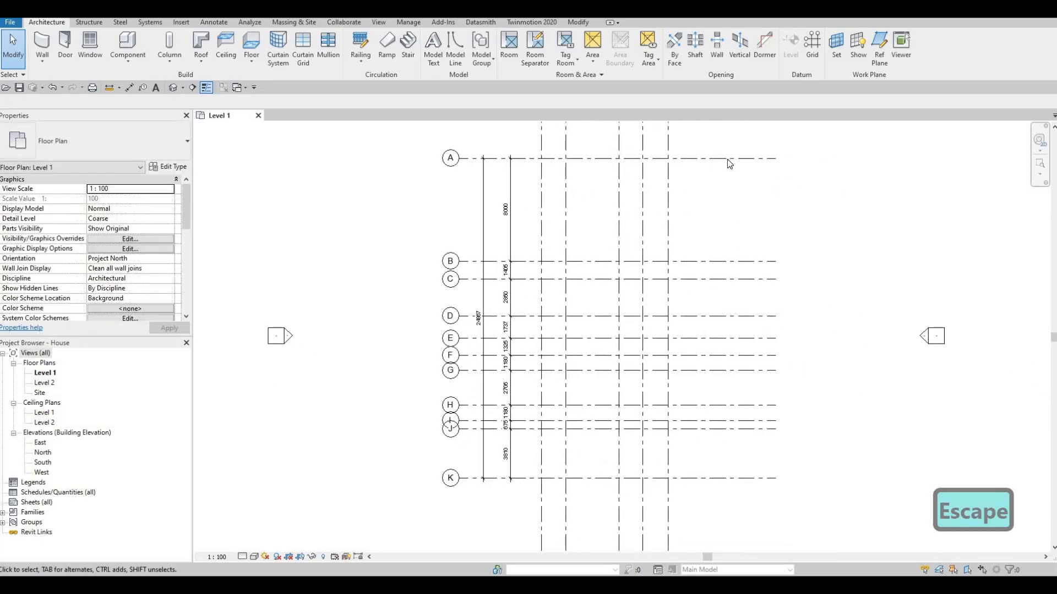
click(728, 159)
drag(777, 162, 712, 165)
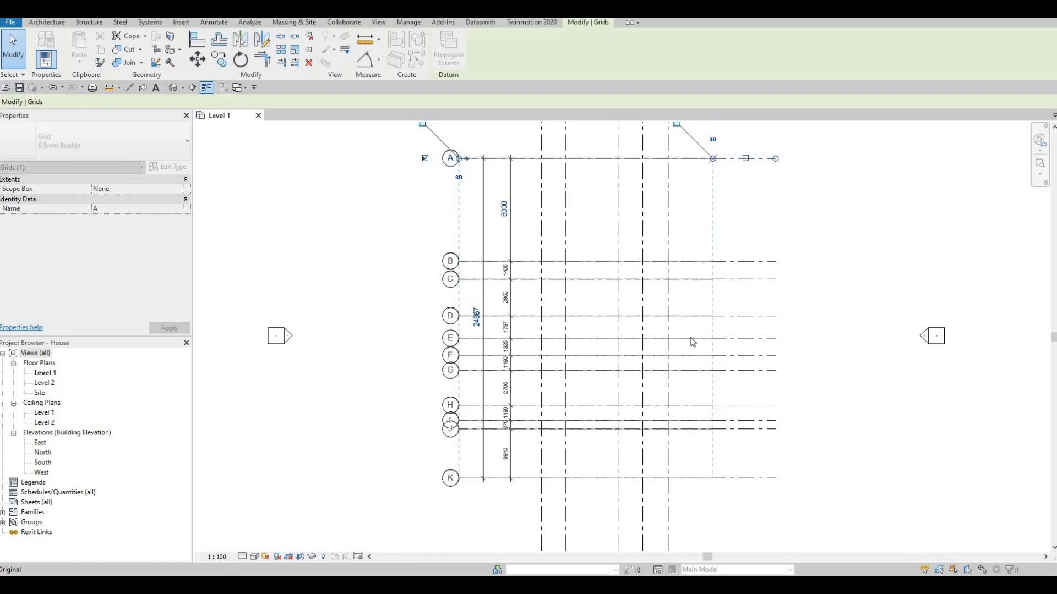
- Shorten the bottom ends of the vertical grids to sit just below grid K
mouse_move(656, 417)
middle_down()
mouse_move(650, 324)
mouse_move(676, 367)
middle_up()
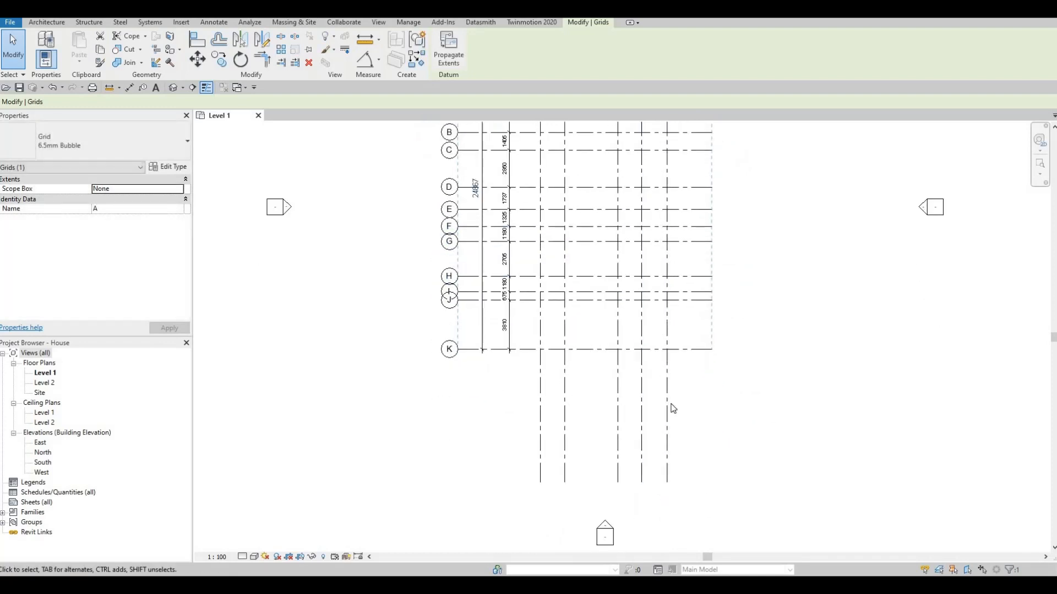
drag(669, 483, 659, 364)
key(Escape)
scroll(656, 318, down, 2)
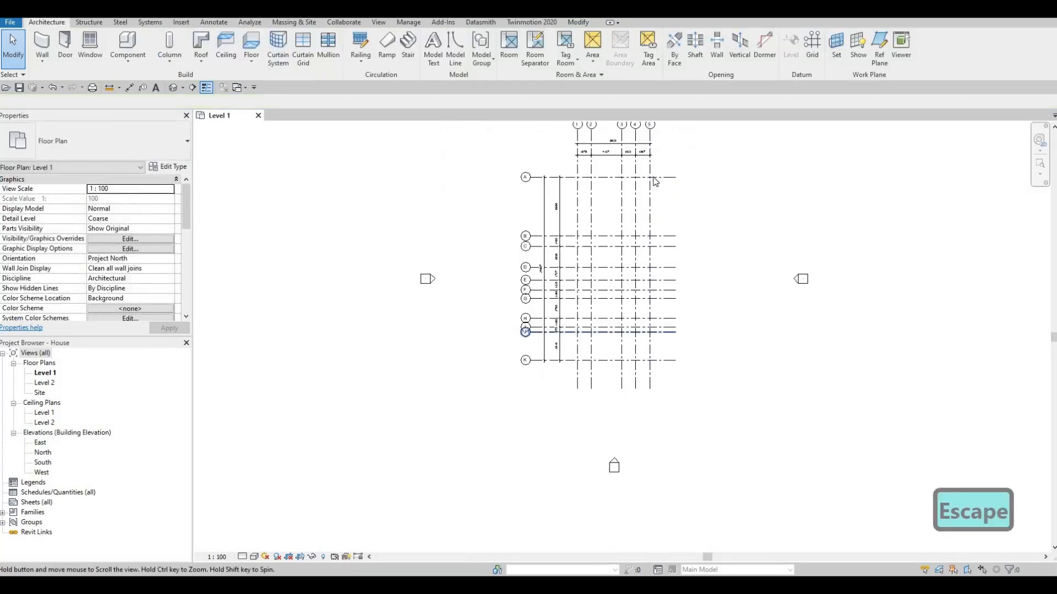
- Show grid bubbles at the right ends of horizontal grids A through K
middle_drag(672, 191, 673, 245)
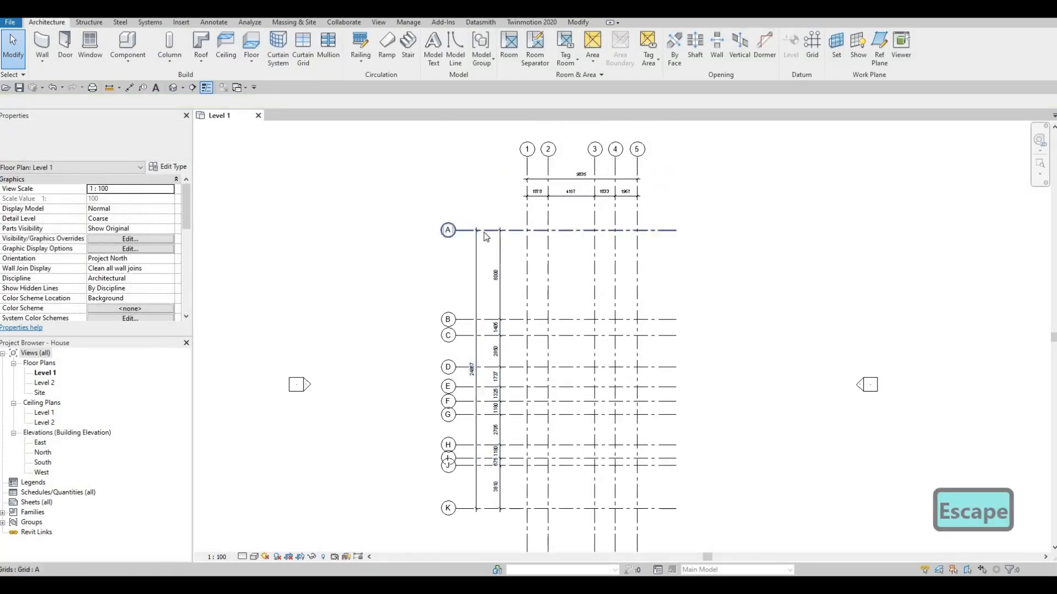
click(666, 240)
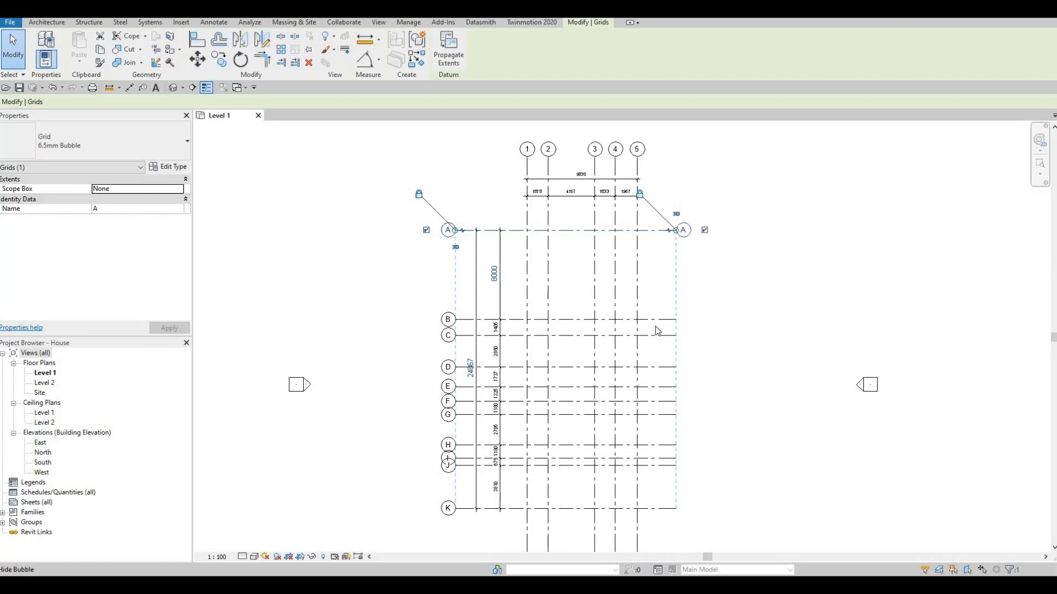
click(704, 319)
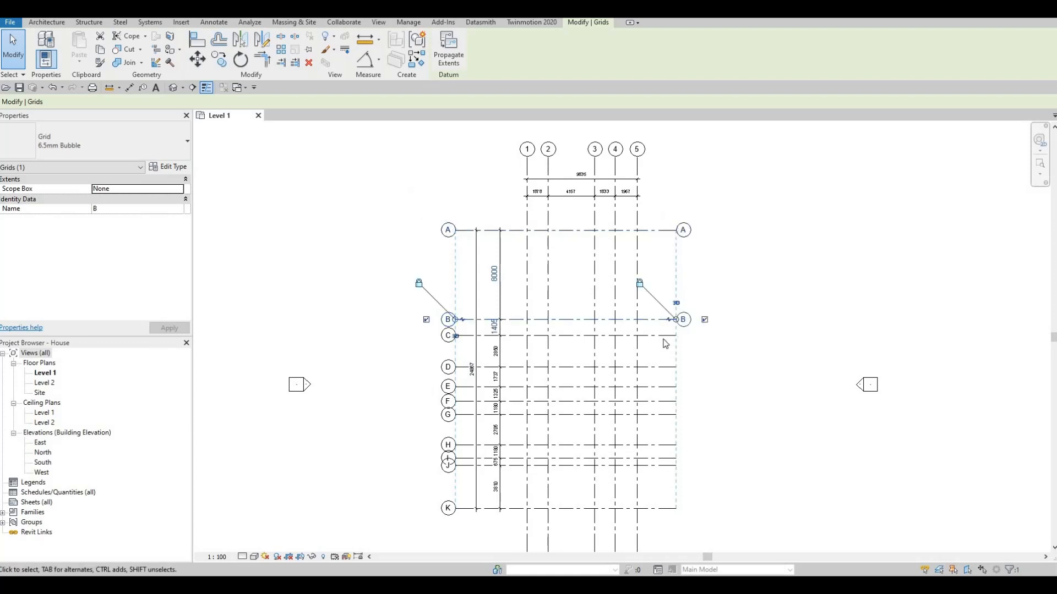
click(703, 335)
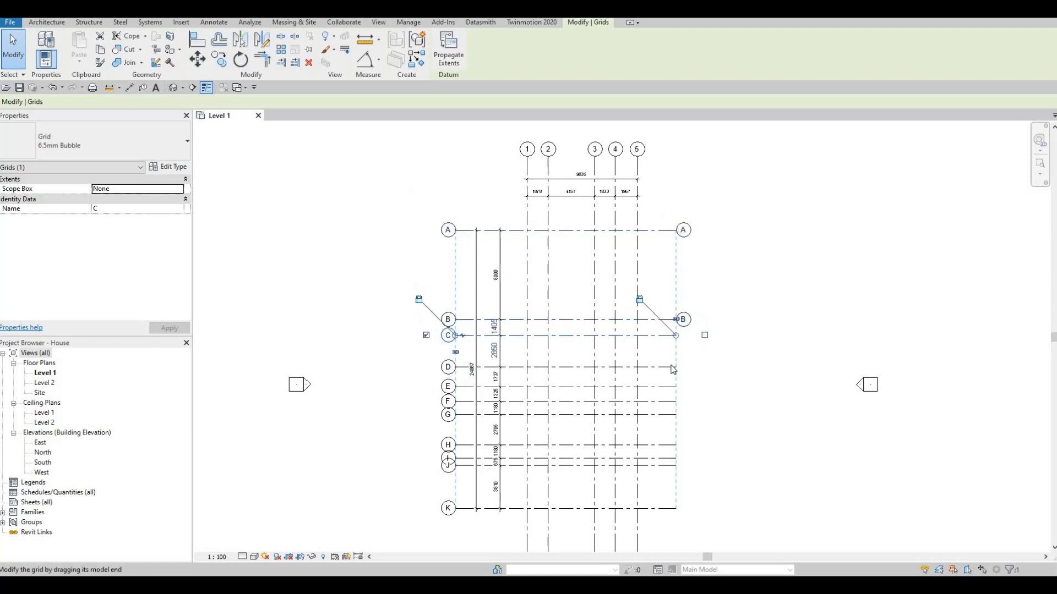
click(700, 367)
click(703, 388)
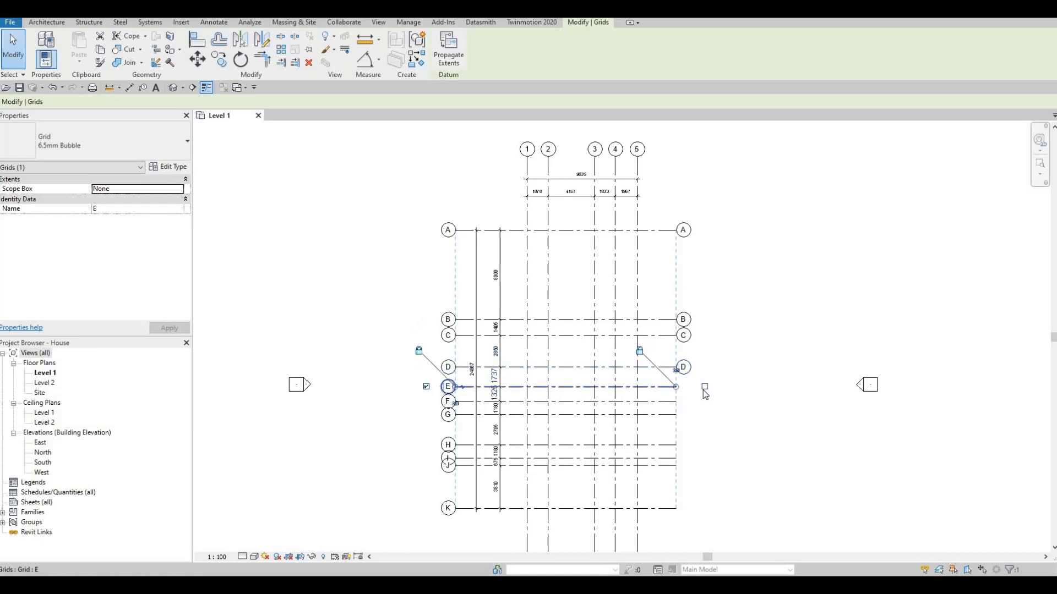
click(706, 407)
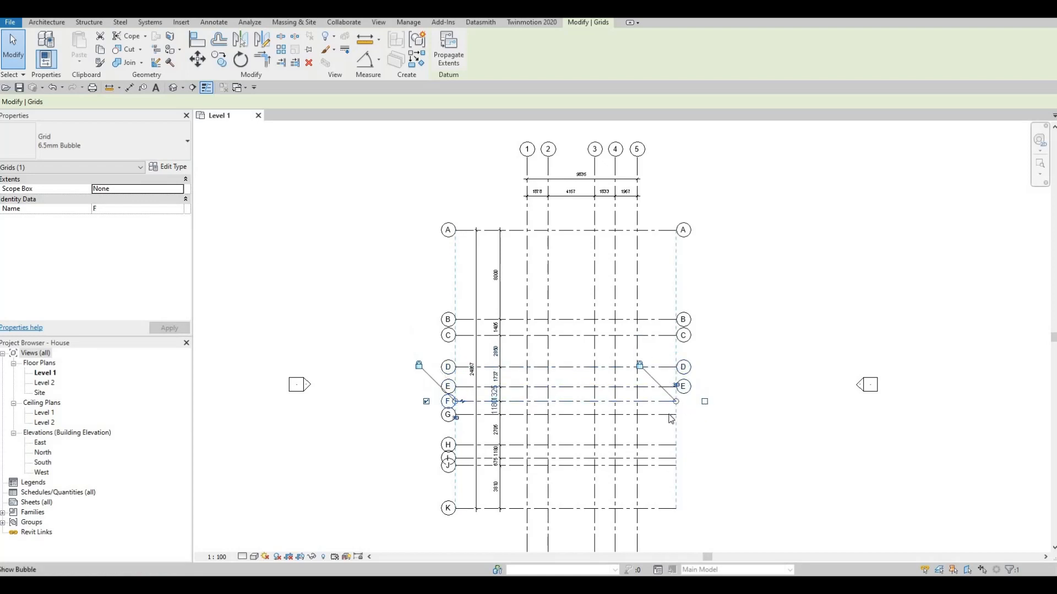
click(704, 416)
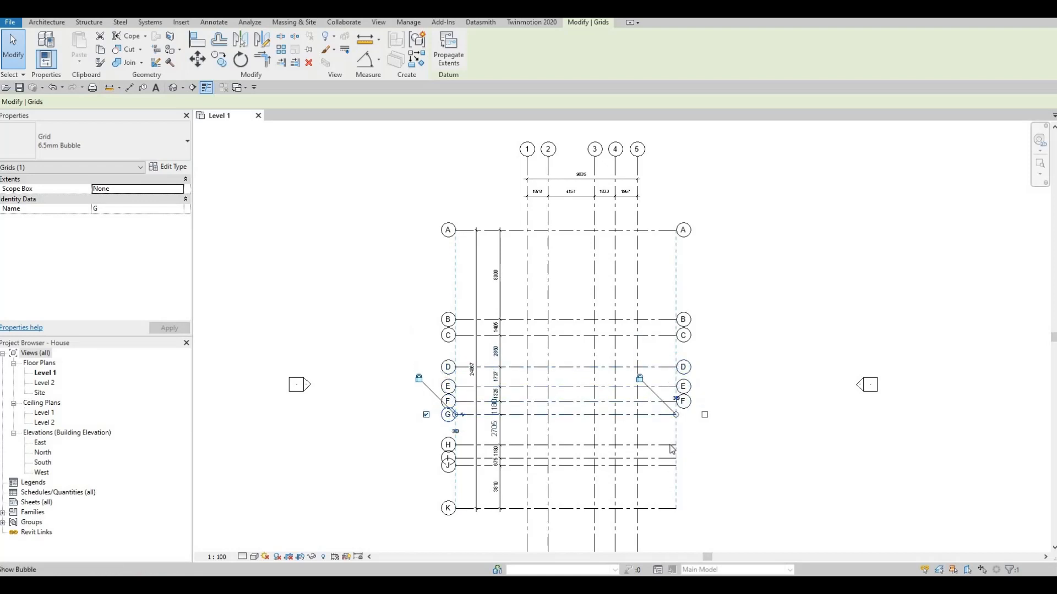
click(704, 445)
middle_drag(669, 467, 693, 294)
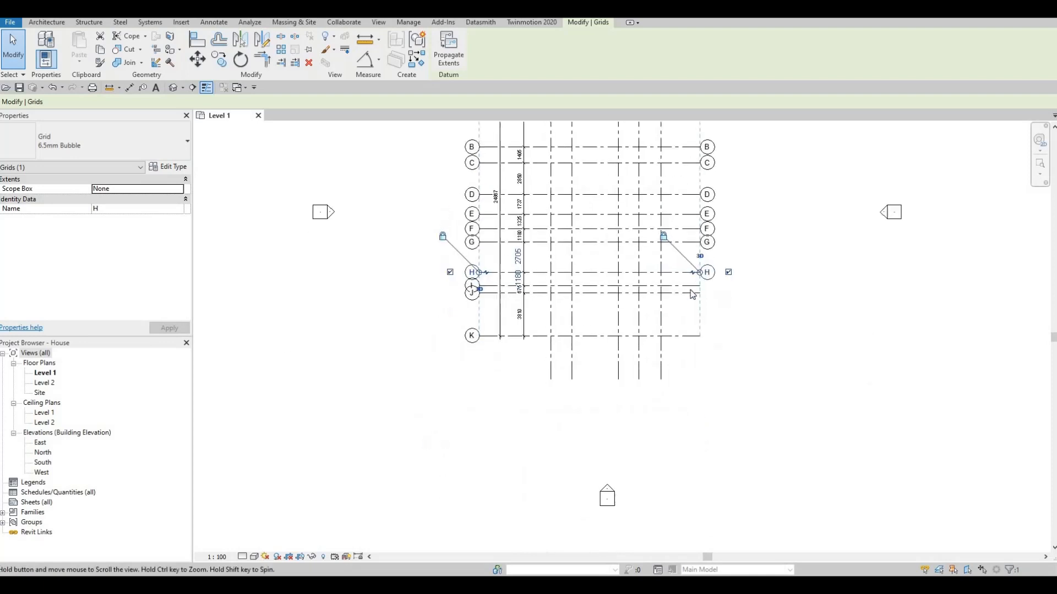
click(698, 286)
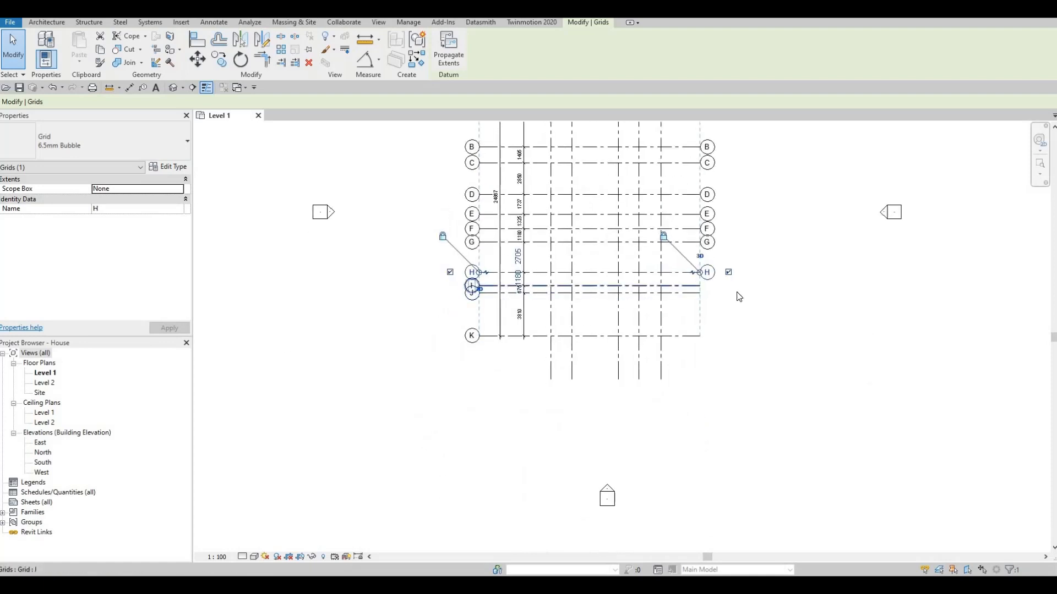
click(684, 293)
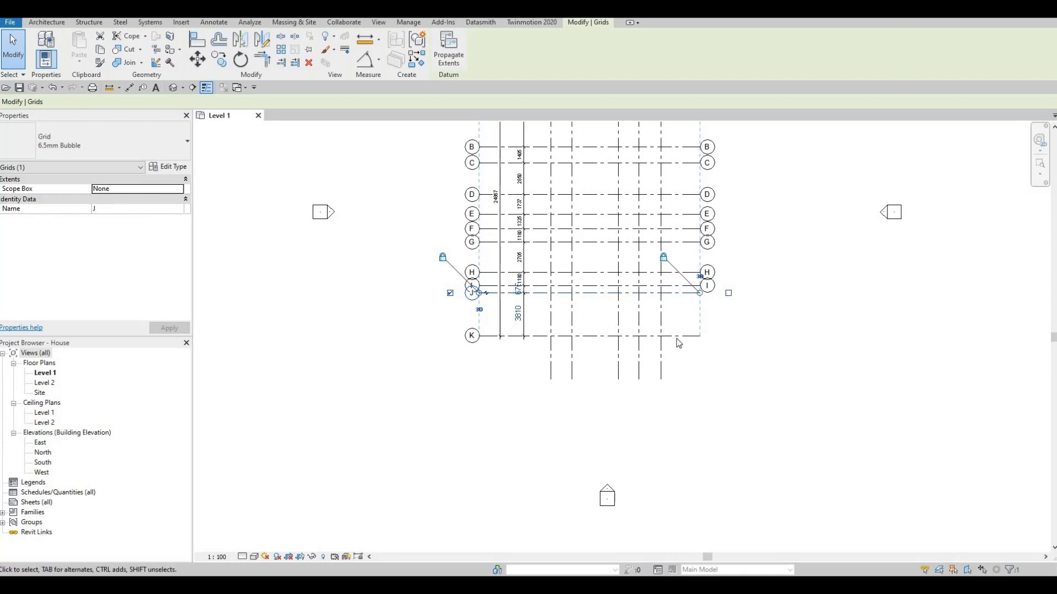
click(701, 337)
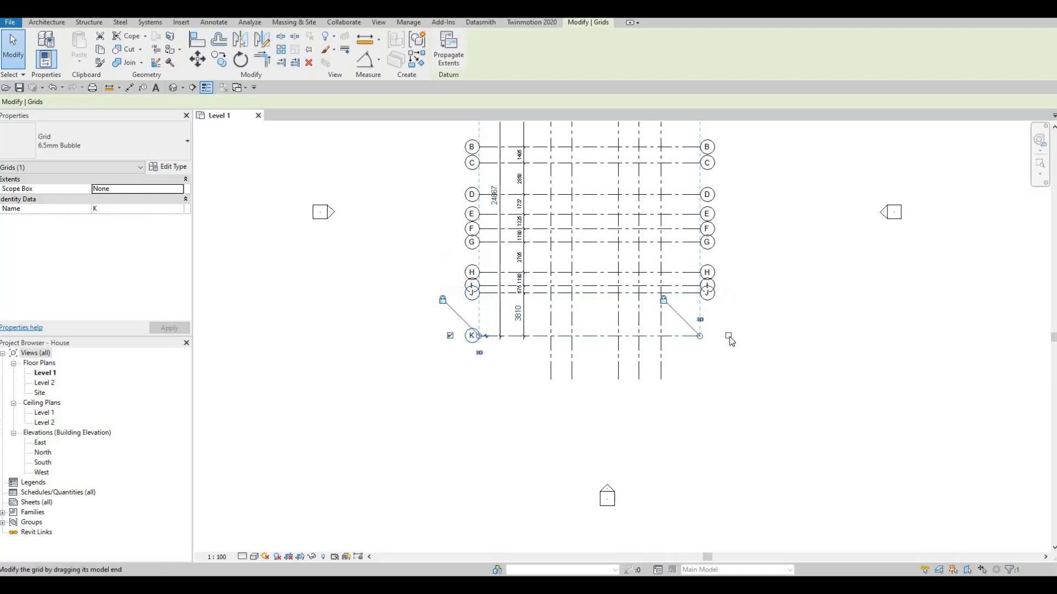
- Show grid bubbles at the bottom ends of vertical grids 1 through 5
click(661, 409)
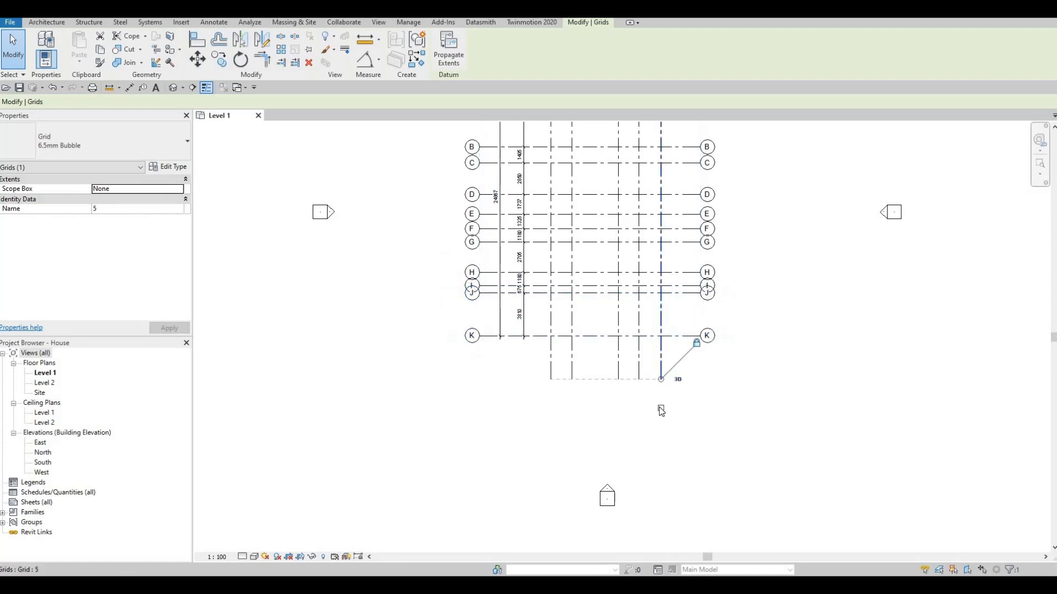
click(617, 362)
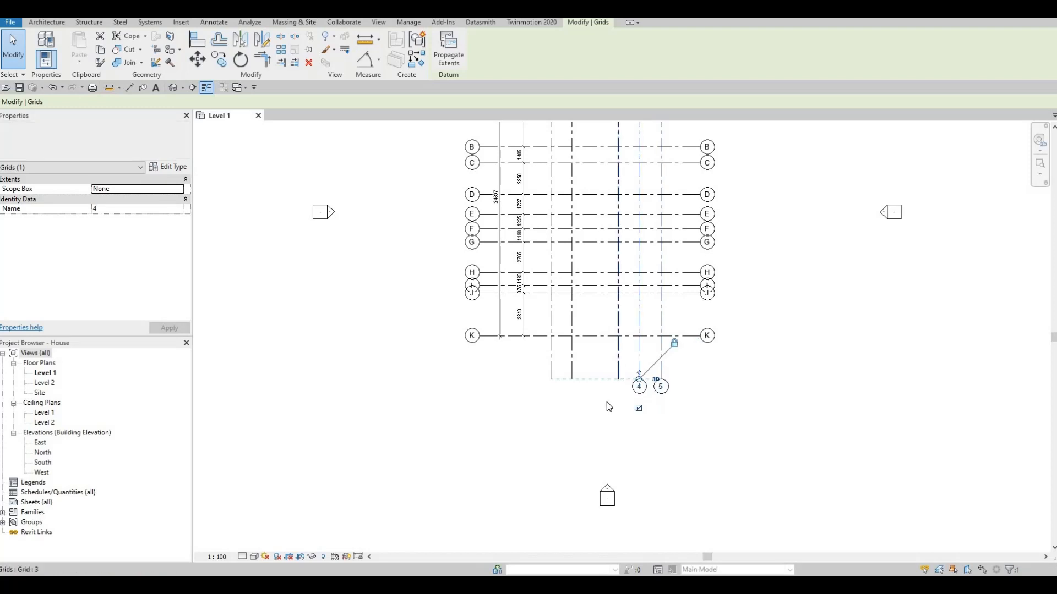
click(572, 367)
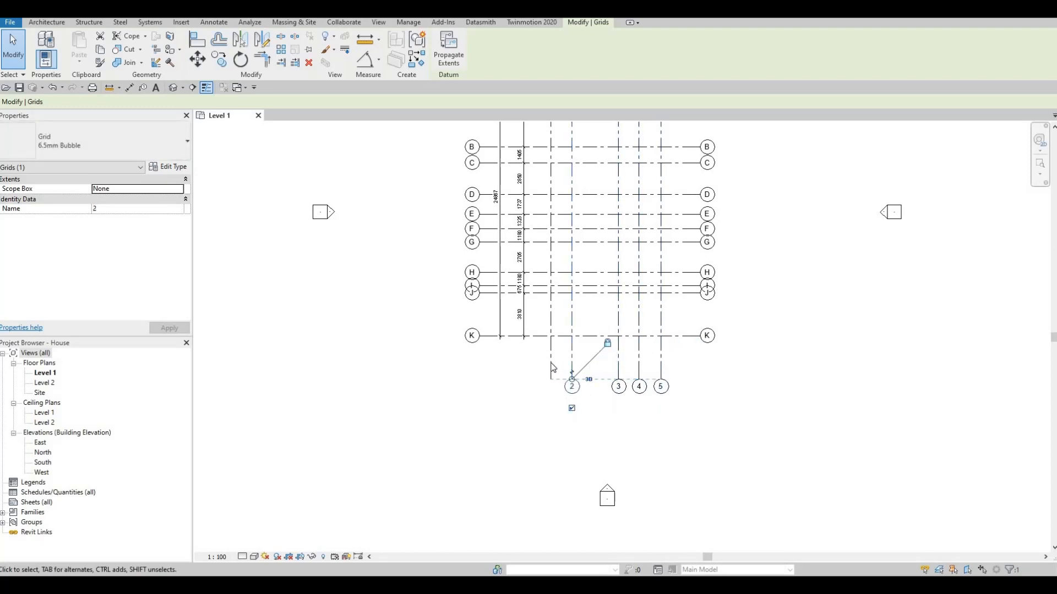
click(552, 410)
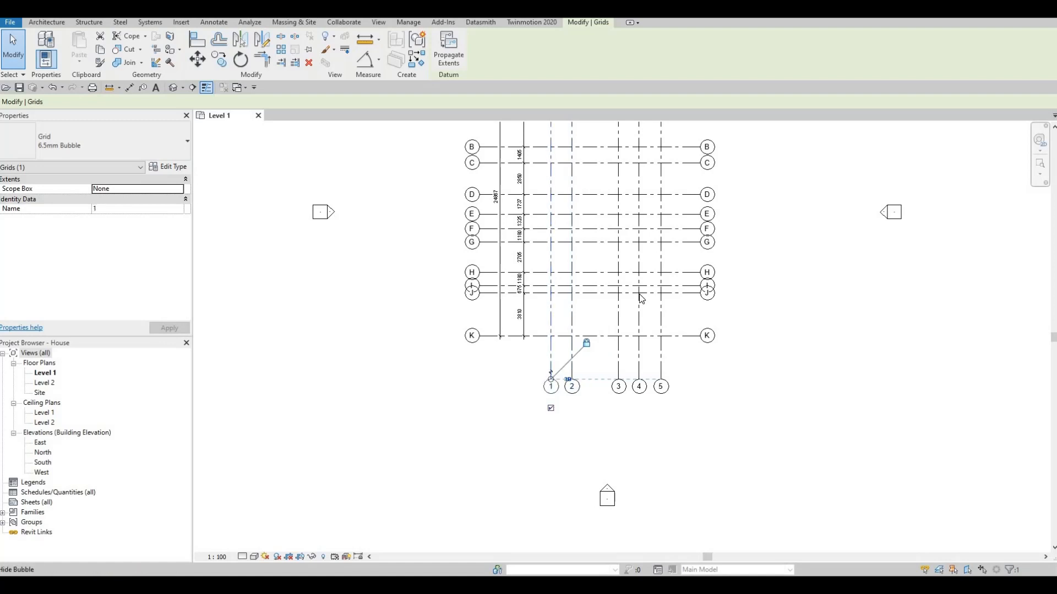
- Add an elbow to grid G's left end and offset its bubble downward away from grid F
middle_drag(570, 263, 562, 371)
mouse_move(573, 284)
middle_down()
mouse_move(573, 351)
mouse_move(538, 337)
mouse_move(506, 278)
middle_up()
scroll(514, 274, up, 2)
middle_drag(494, 333, 497, 289)
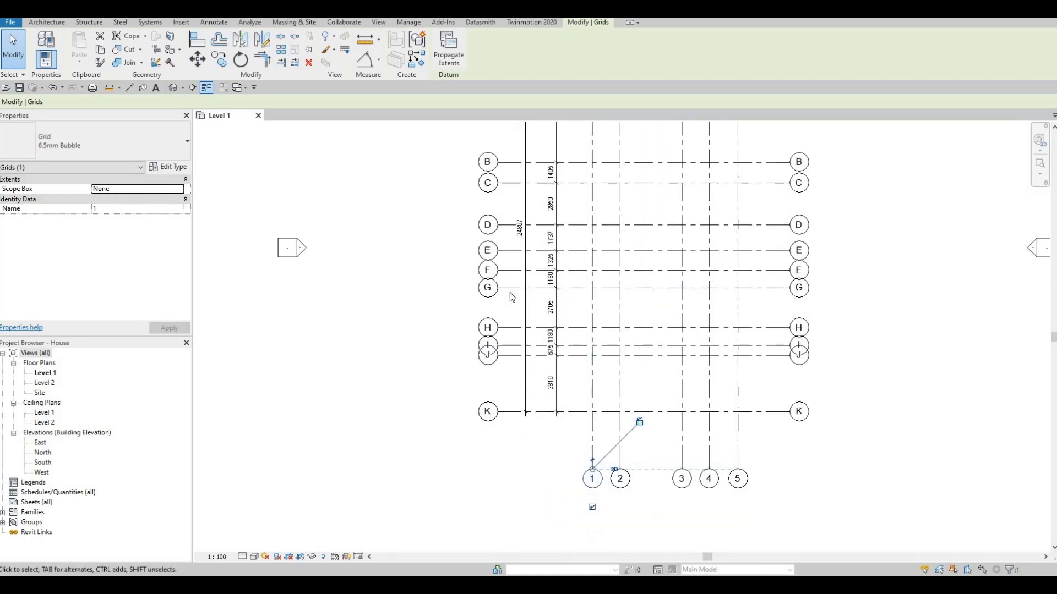
scroll(512, 297, up, 3)
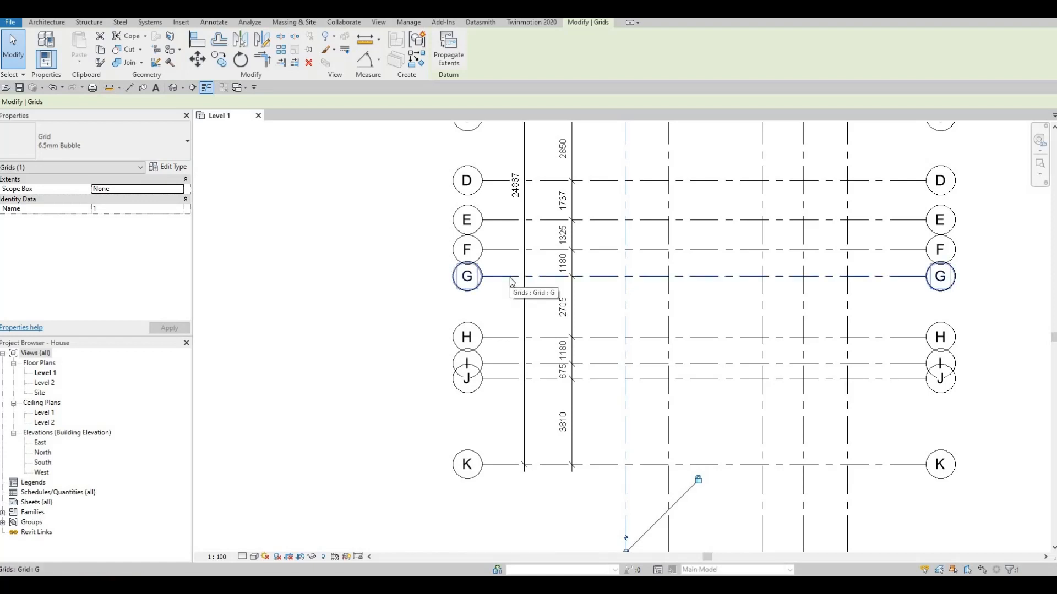
click(504, 280)
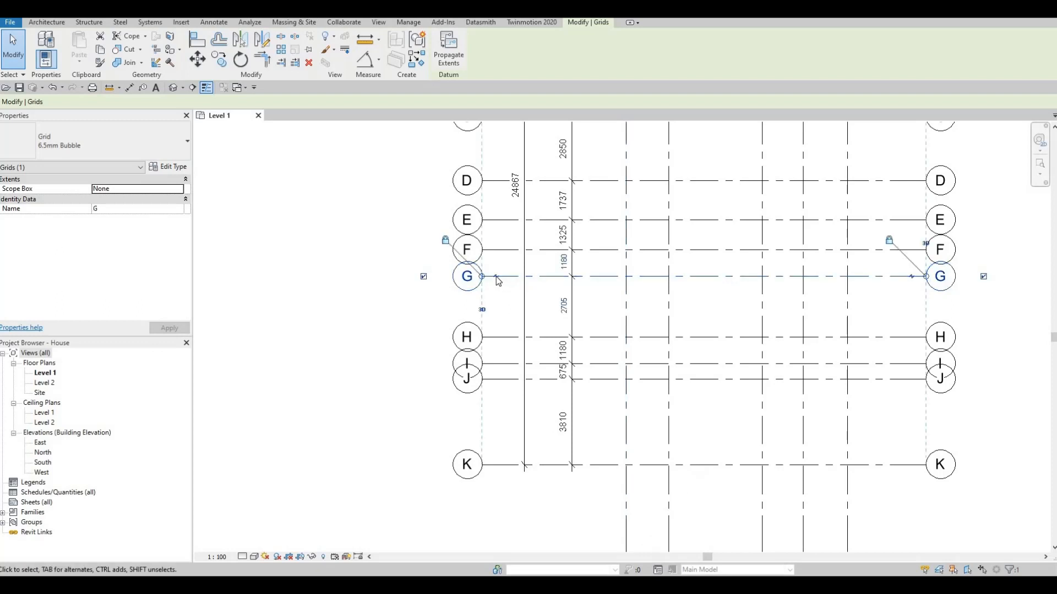
scroll(497, 284, up, 5)
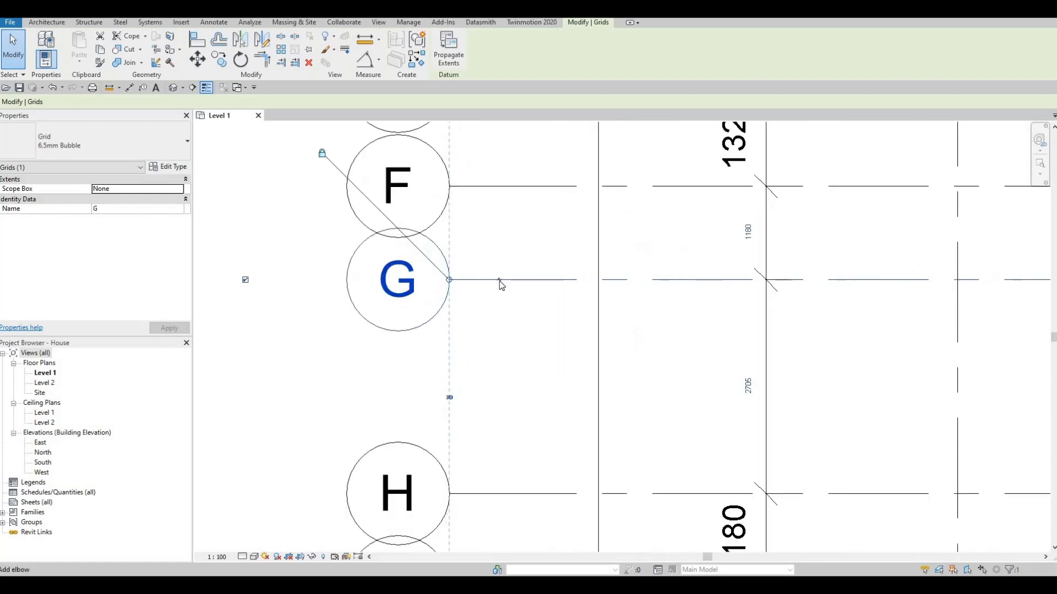
click(500, 281)
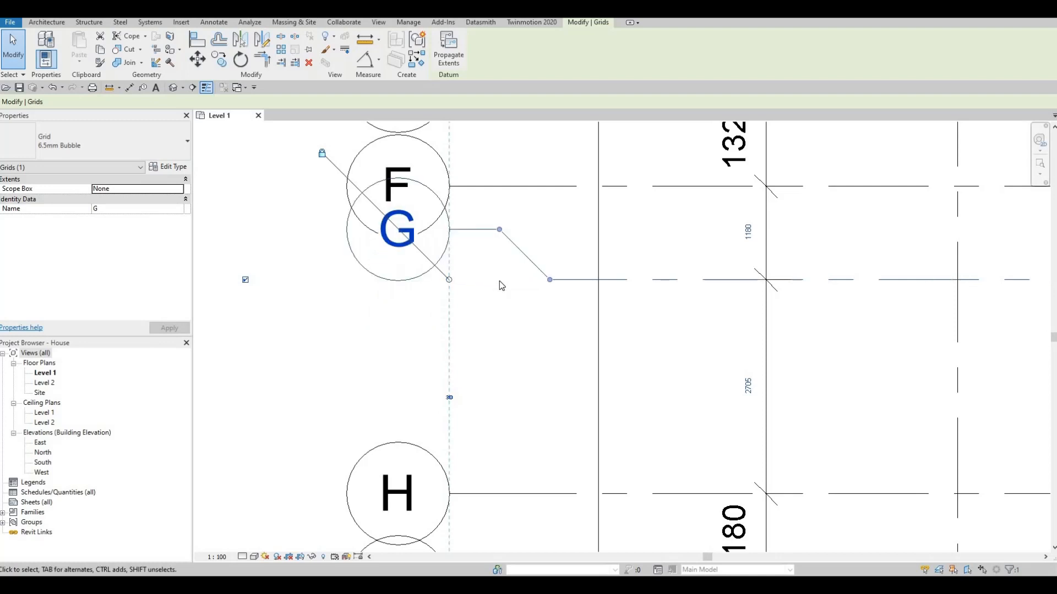
drag(500, 230, 500, 232)
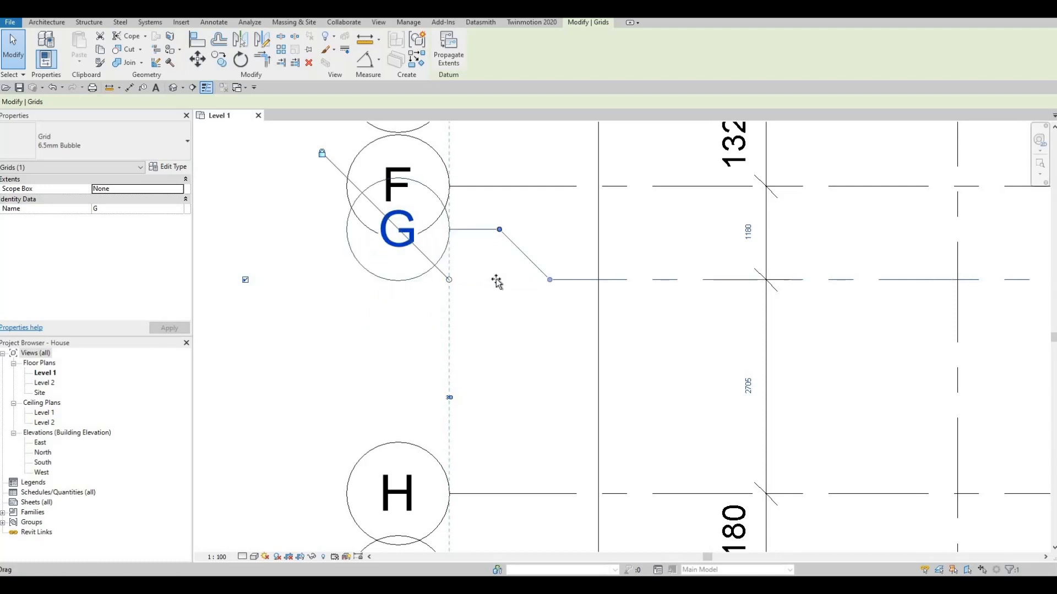
drag(497, 280, 501, 312)
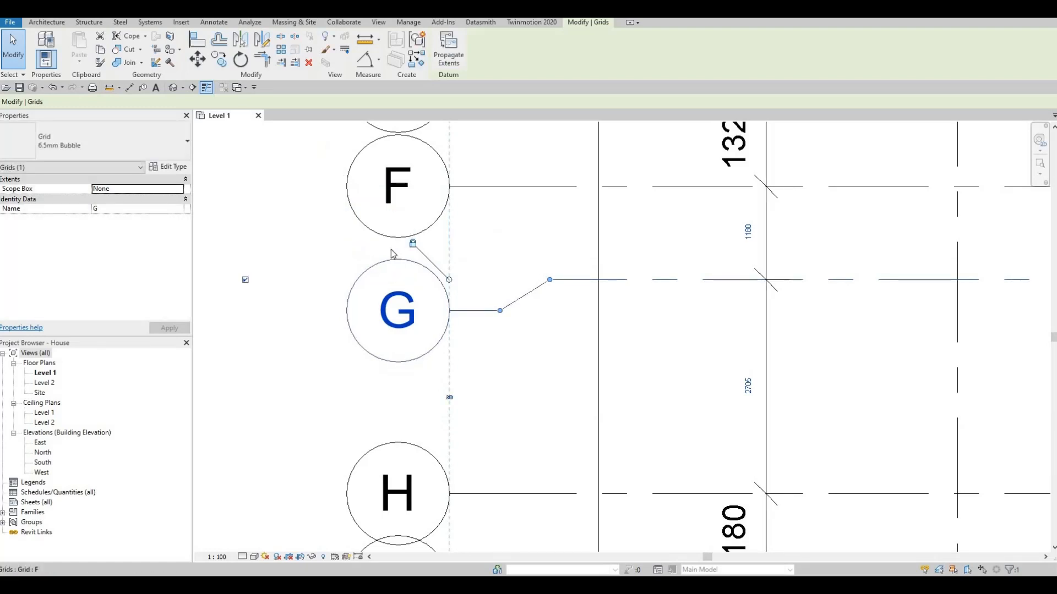
- Add an elbow to grid G's right end and offset that bubble downward as well
scroll(393, 254, down, 1)
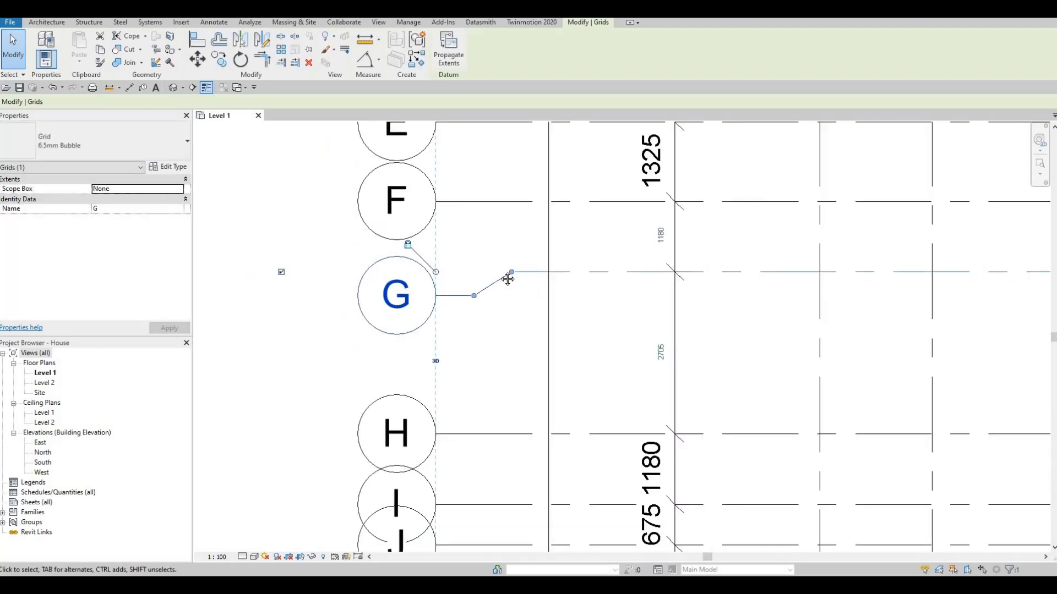
middle_drag(836, 301, 611, 297)
scroll(614, 298, down, 1)
middle_drag(903, 303, 611, 301)
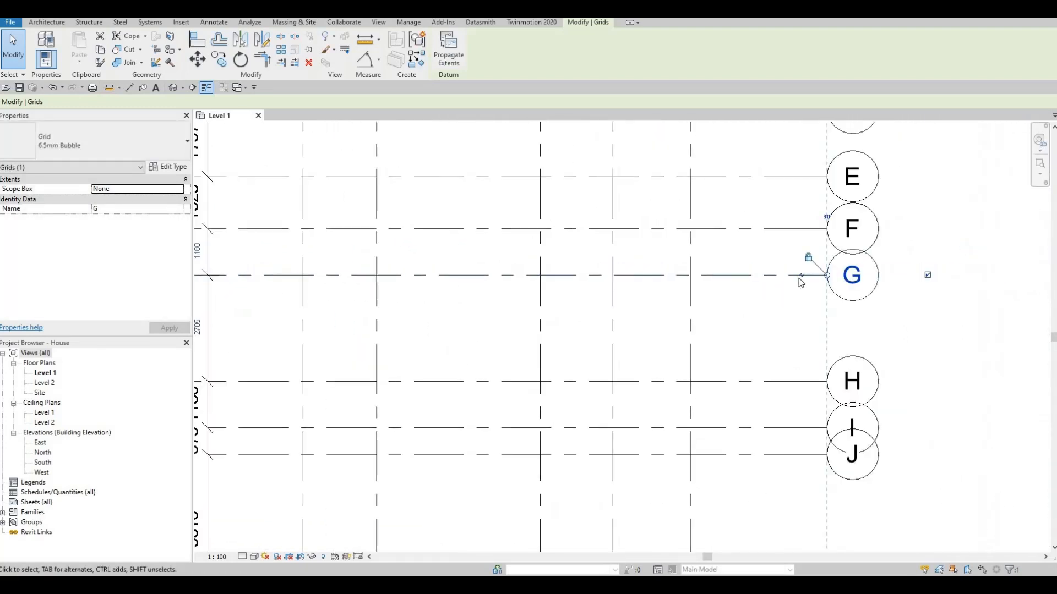
click(801, 276)
drag(802, 252, 805, 303)
scroll(805, 301, down, 2)
middle_drag(804, 301, 814, 299)
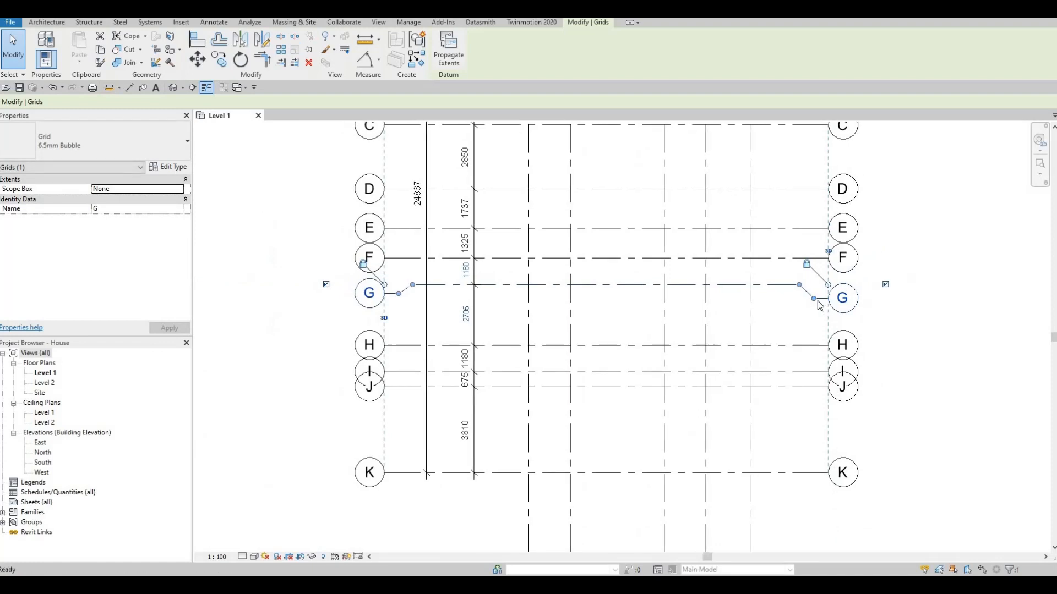
- Align grid G's offset right bubble level with its offset left bubble
drag(815, 296, 520, 282)
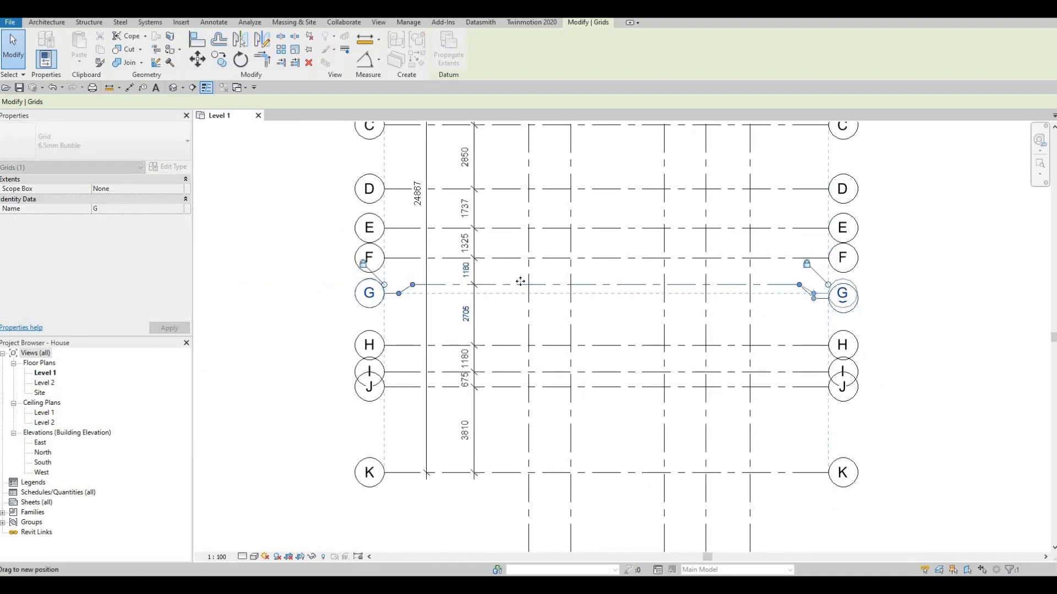
drag(385, 308, 388, 308)
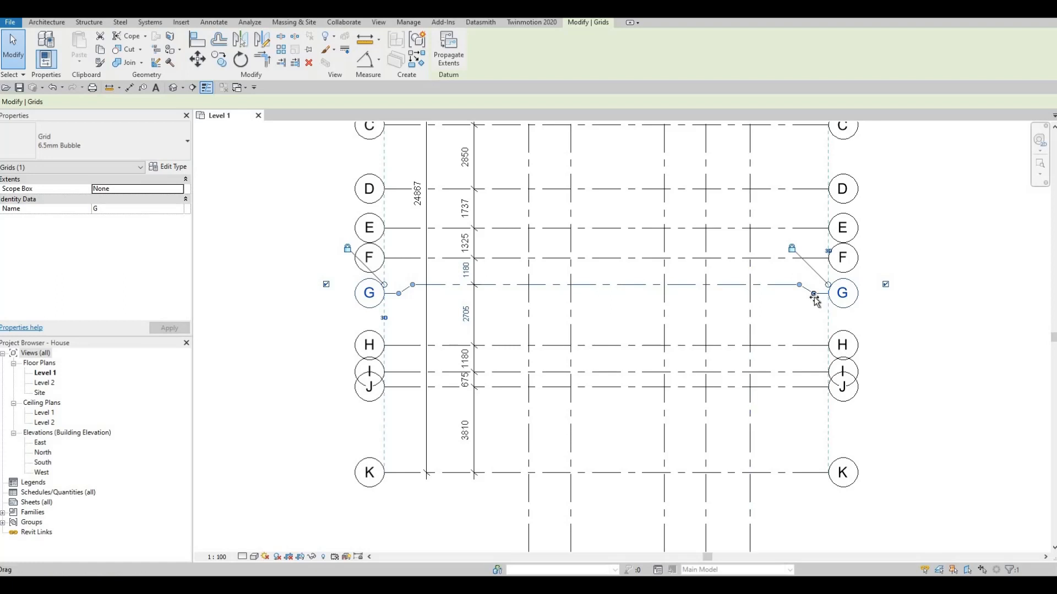
drag(813, 301, 816, 300)
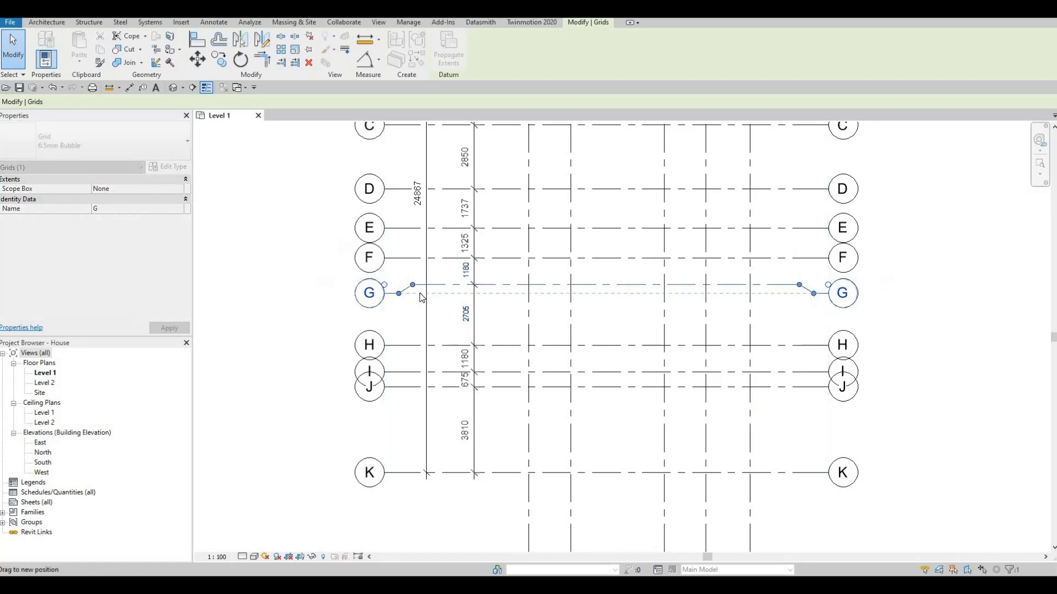
- Add elbows to both ends of grid J and offset its bubbles downward away from grid I
middle_drag(404, 388, 439, 347)
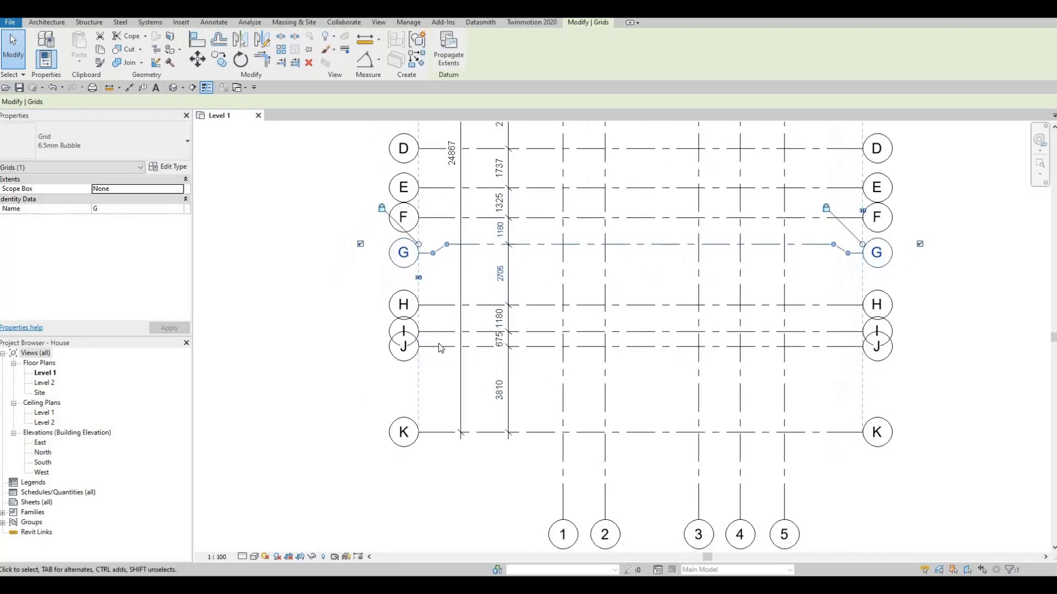
key(Escape)
click(432, 353)
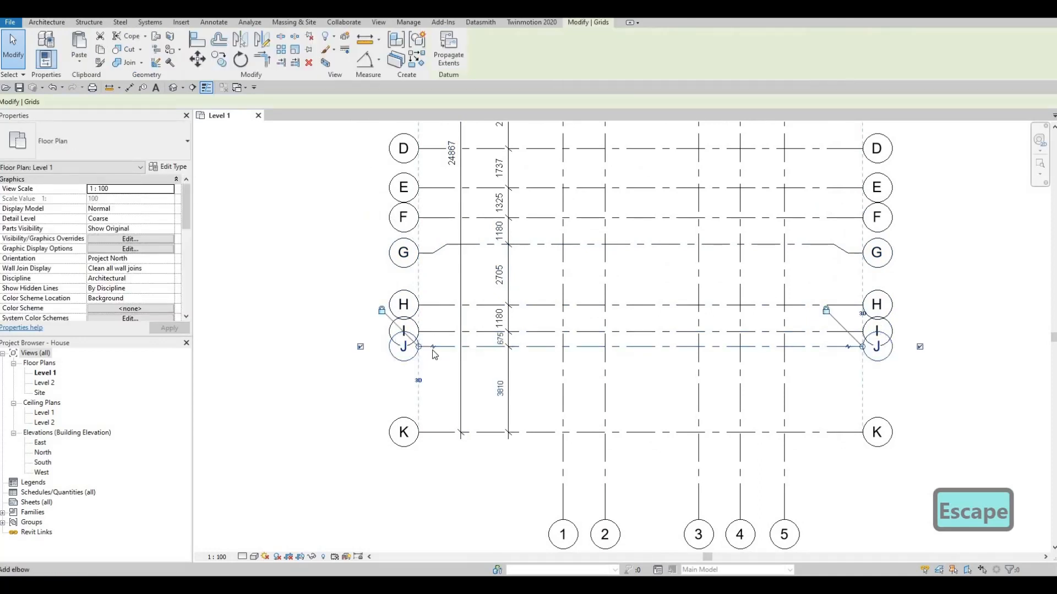
click(435, 345)
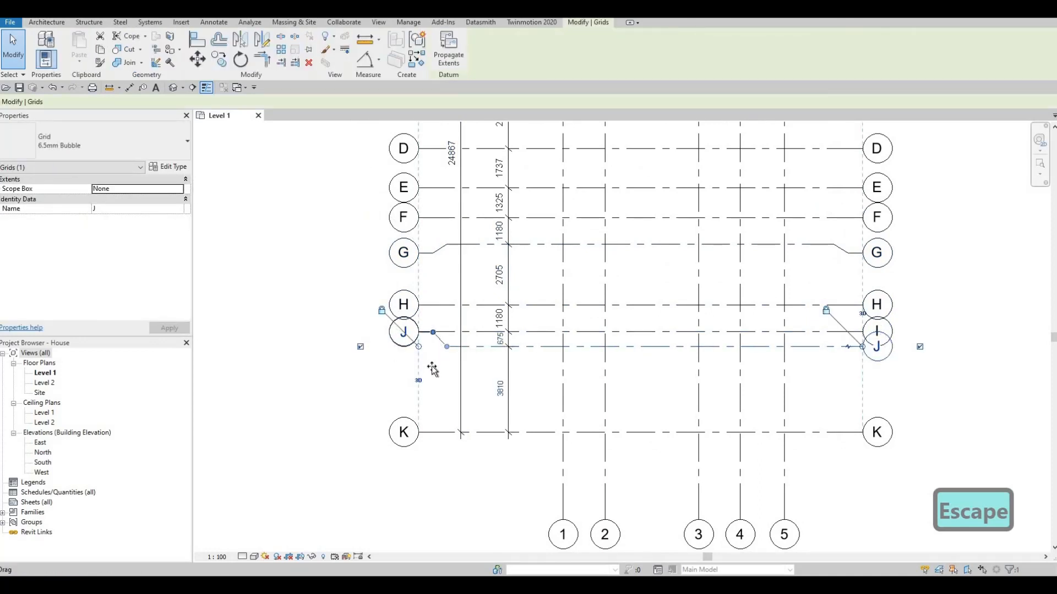
drag(433, 375, 421, 339)
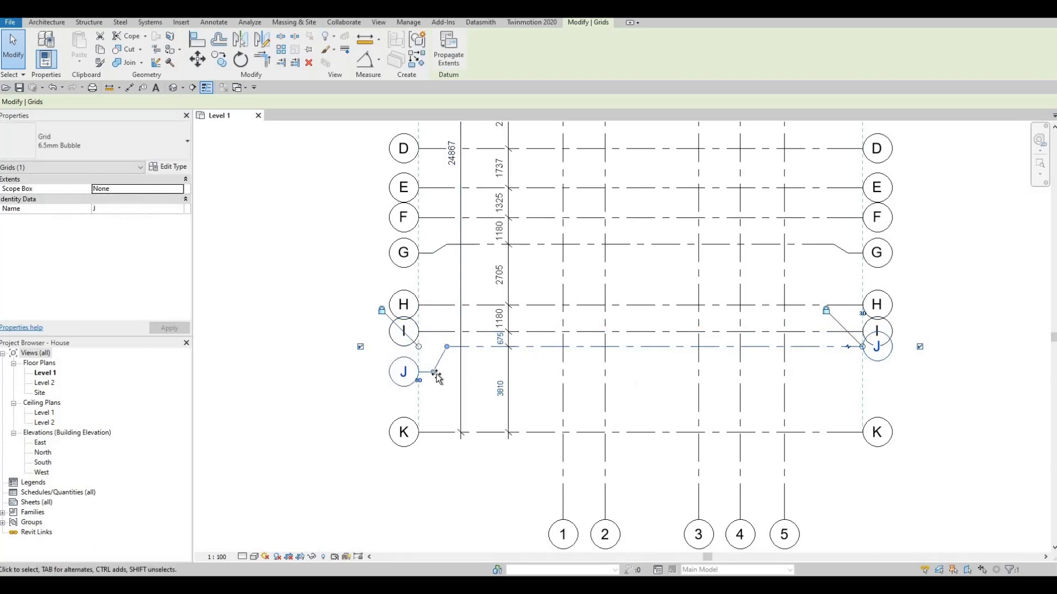
drag(433, 374, 845, 381)
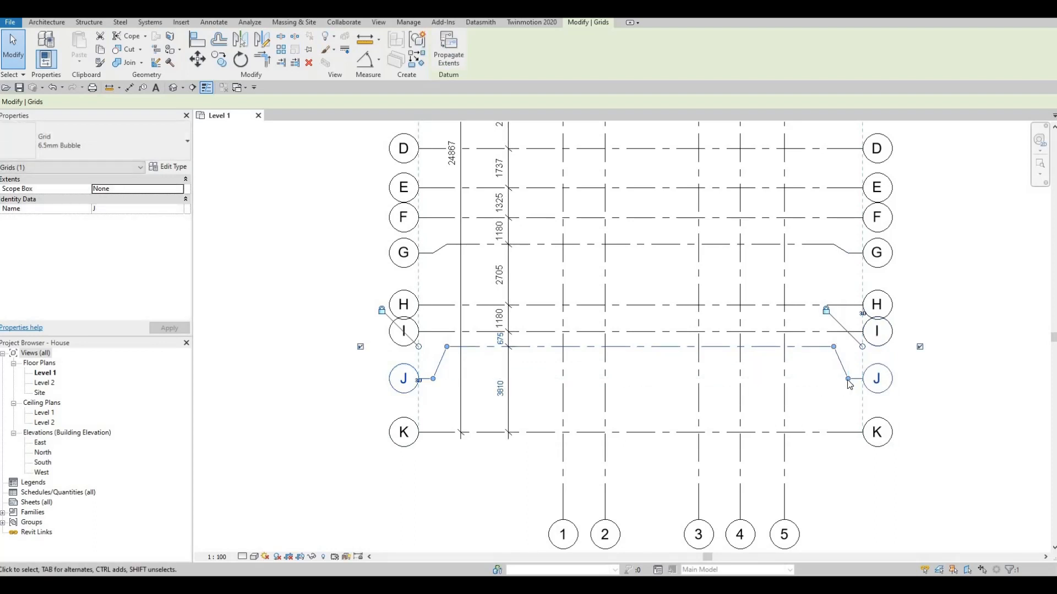
- Add elbows to both ends of grid I and offset its bubbles slightly downward
click(435, 333)
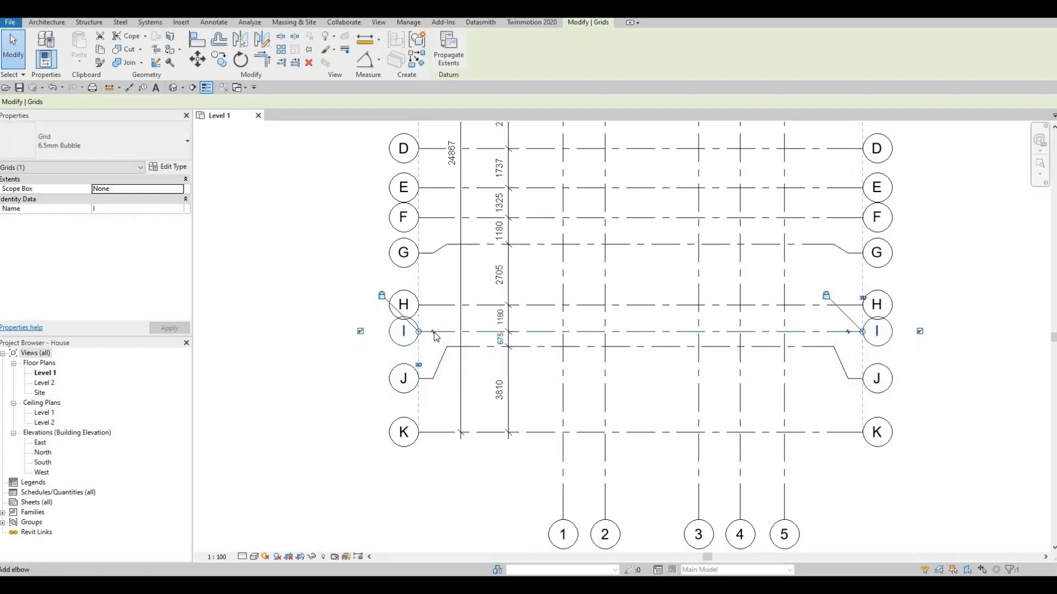
click(431, 321)
drag(429, 335, 429, 344)
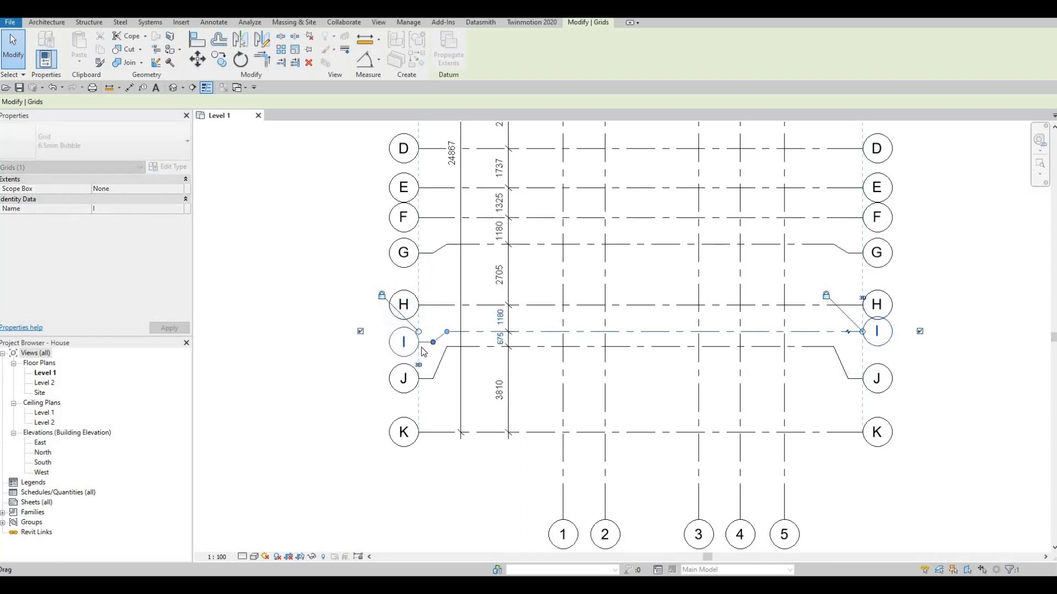
key(Escape)
click(852, 333)
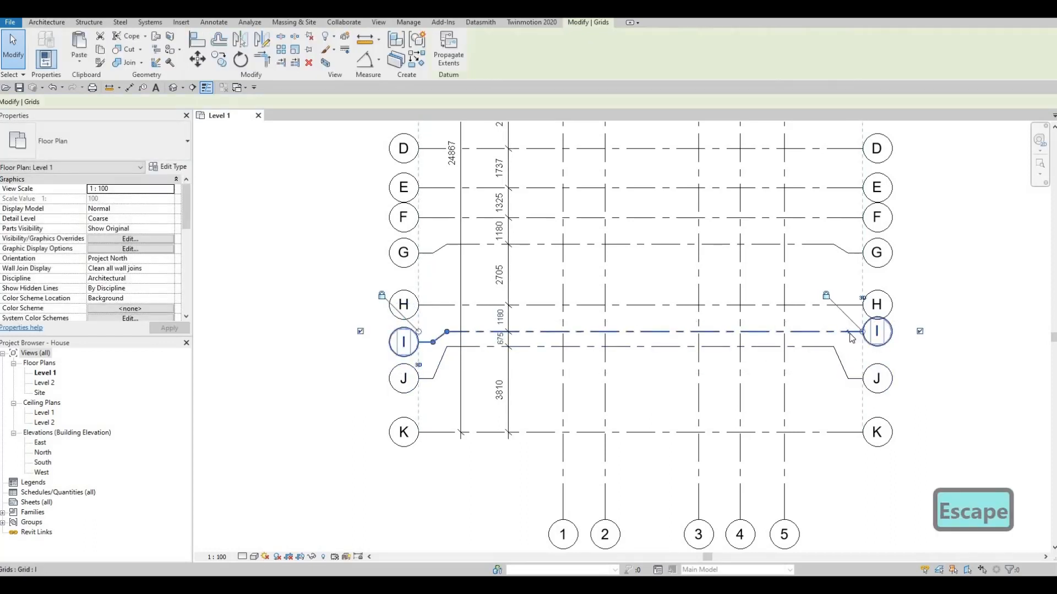
click(849, 322)
drag(849, 325, 853, 347)
key(Escape)
key(Escape)
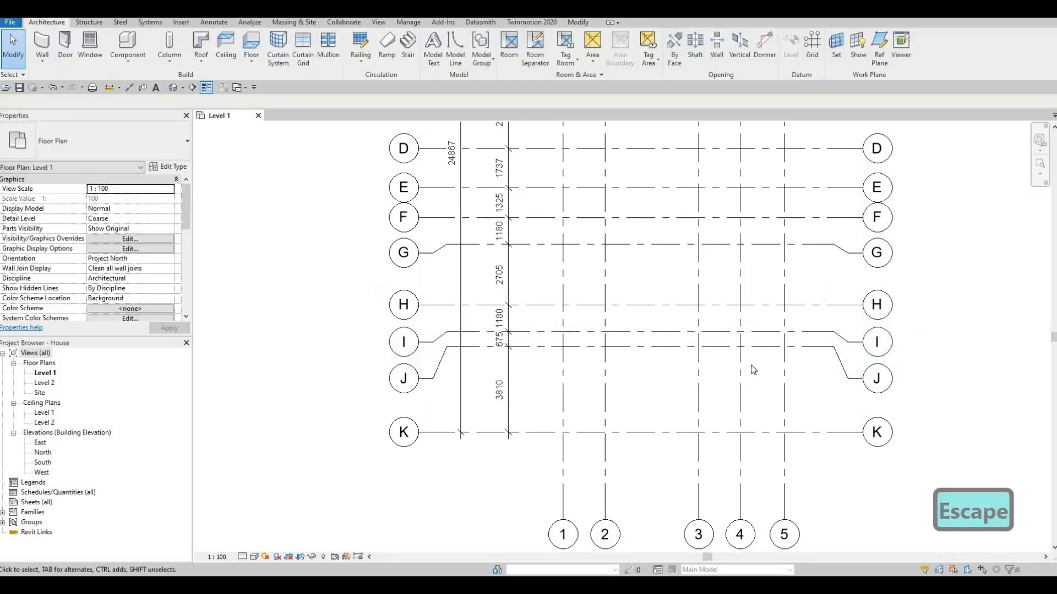
- Review the whole grid layout and its dimensions on the Level 1 plan
scroll(637, 274, down, 3)
scroll(664, 331, up, 2)
scroll(656, 325, down, 1)
middle_drag(638, 234, 635, 297)
scroll(635, 297, down, 1)
mouse_move(662, 257)
middle_down()
mouse_move(622, 229)
mouse_move(605, 244)
middle_up()
scroll(586, 242, up, 2)
scroll(564, 236, down, 1)
middle_drag(577, 189, 561, 220)
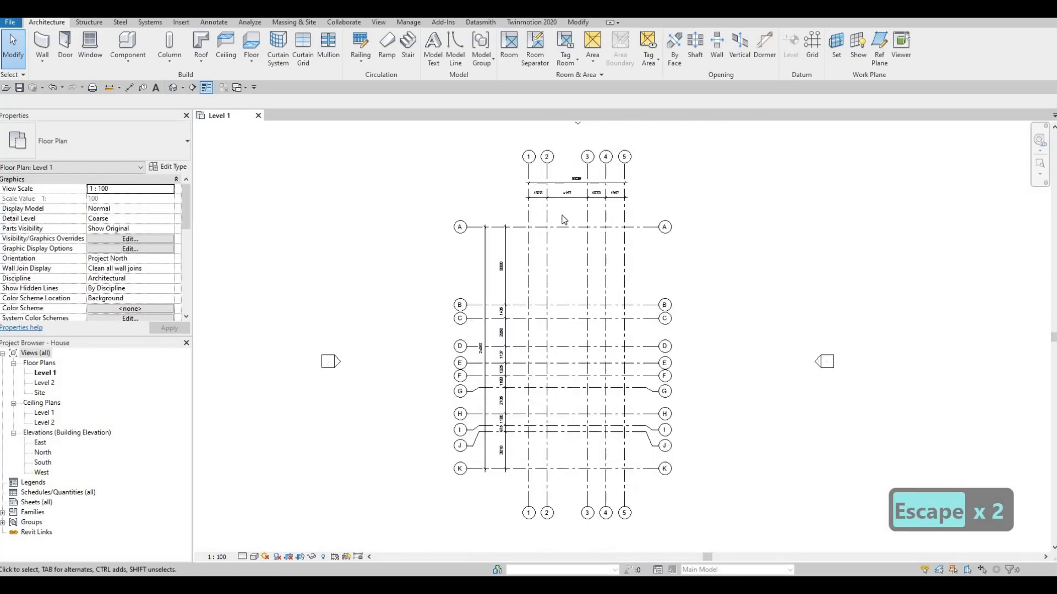
scroll(558, 219, up, 2)
scroll(562, 242, down, 3)
middle_drag(591, 285, 595, 273)
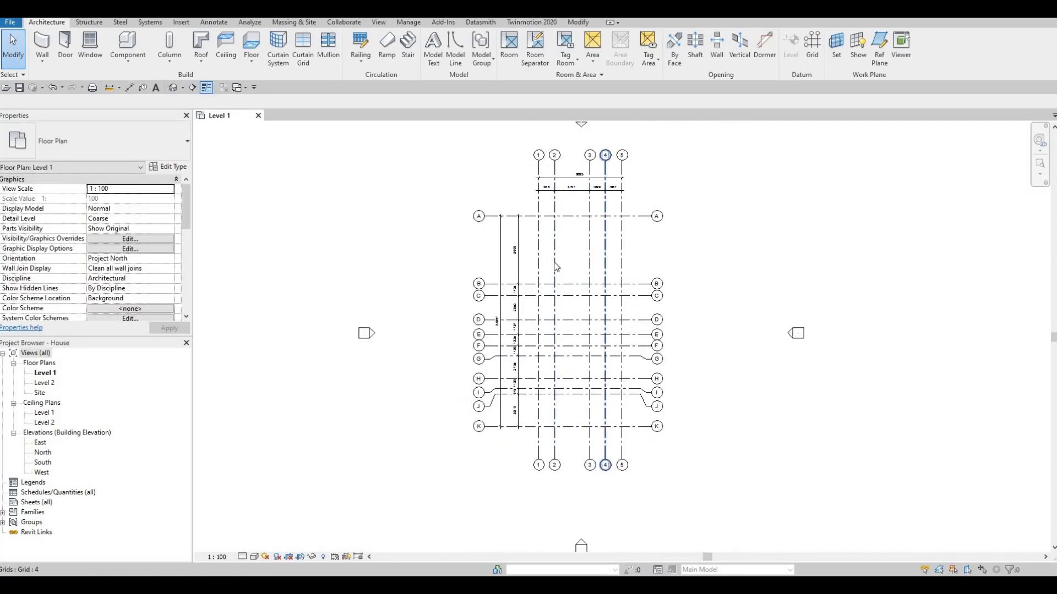
middle_drag(551, 303, 548, 291)
scroll(550, 295, up, 1)
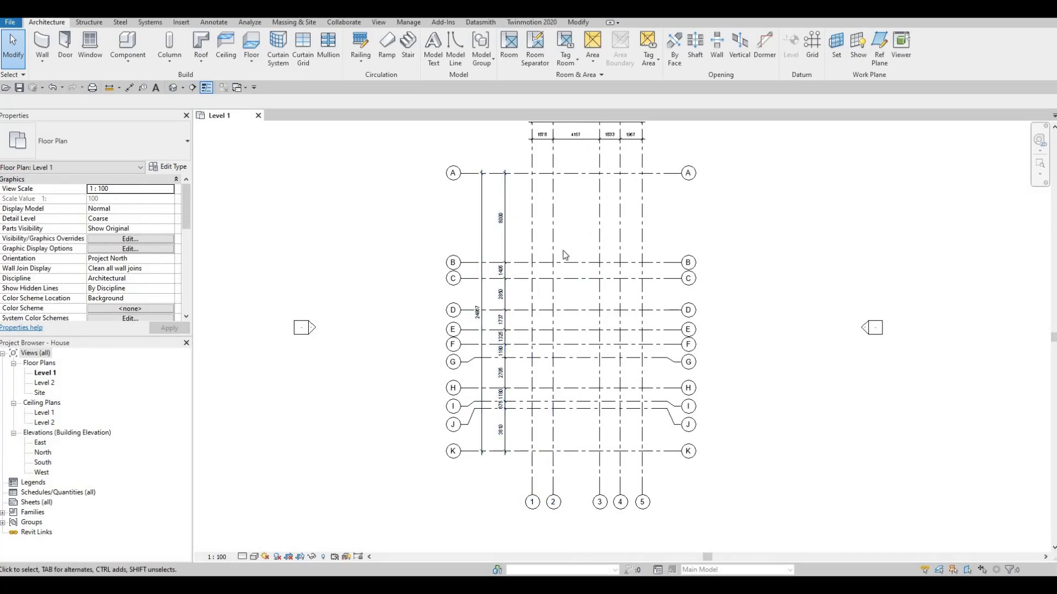
scroll(540, 216, down, 1)
scroll(542, 197, up, 2)
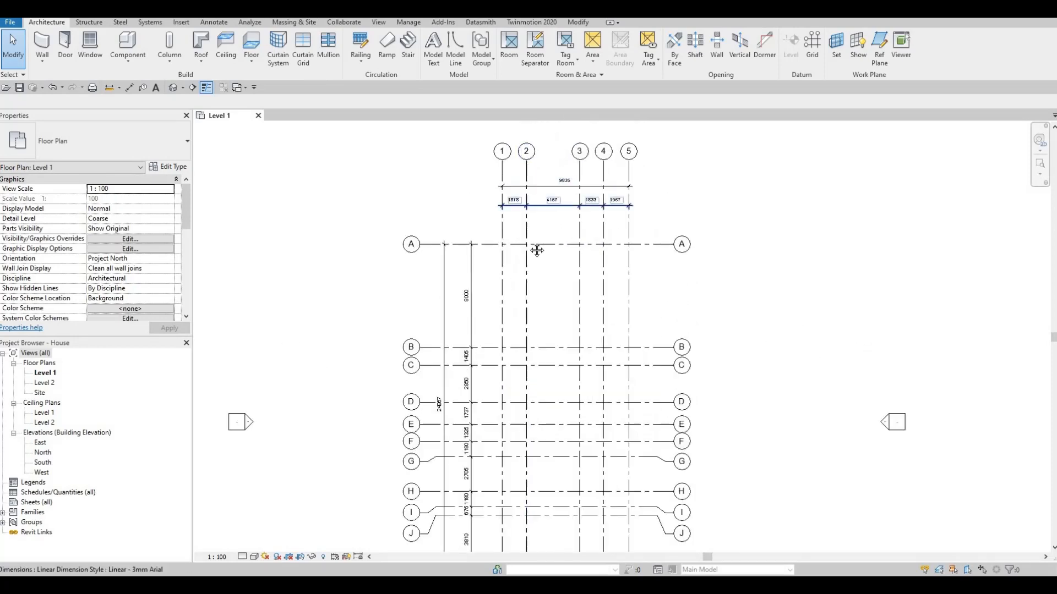
middle_drag(536, 250, 541, 291)
scroll(540, 290, up, 2)
middle_drag(490, 321, 524, 197)
middle_drag(513, 332, 536, 233)
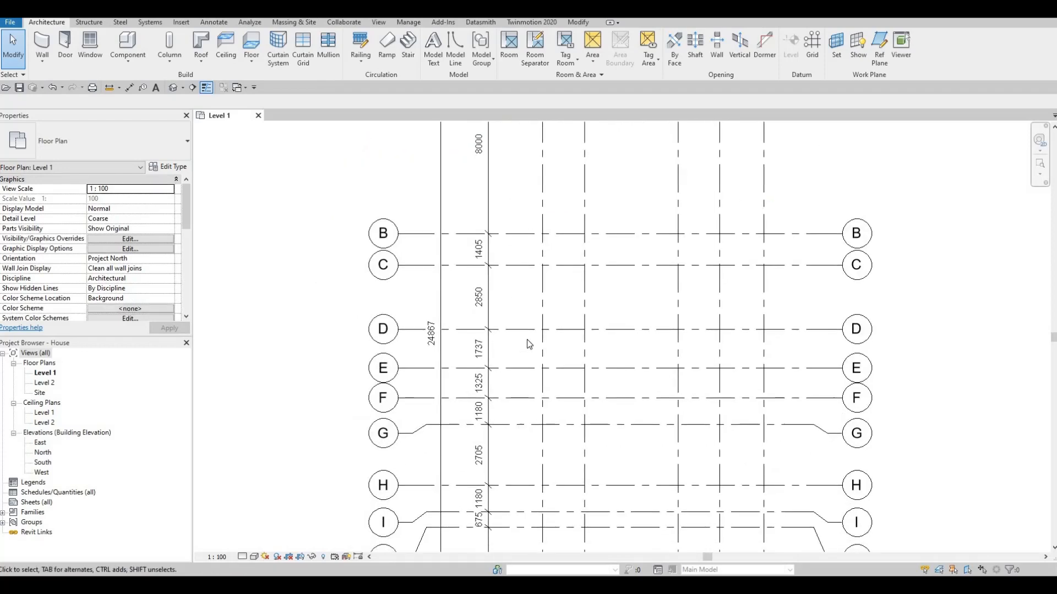
middle_drag(498, 384, 514, 259)
mouse_move(562, 314)
middle_down()
mouse_move(559, 231)
mouse_move(548, 228)
middle_up()
scroll(551, 292, down, 1)
scroll(519, 331, down, 1)
mouse_move(542, 266)
middle_down()
mouse_move(519, 332)
mouse_move(557, 276)
middle_up()
scroll(565, 275, down, 1)
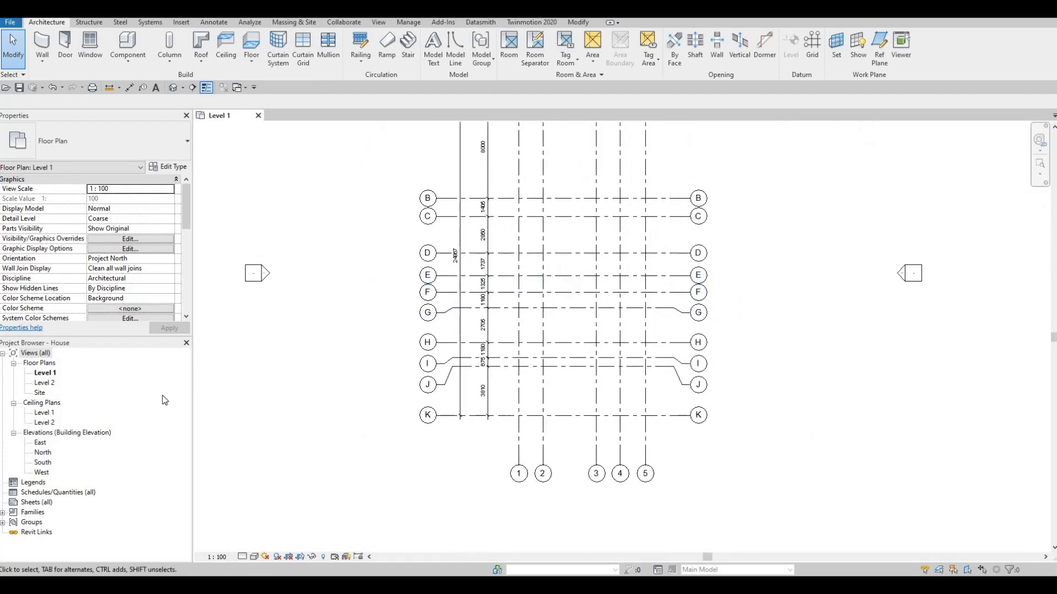
- Open the South elevation and compare its grids and levels with the Level 1 plan
double_click(43, 463)
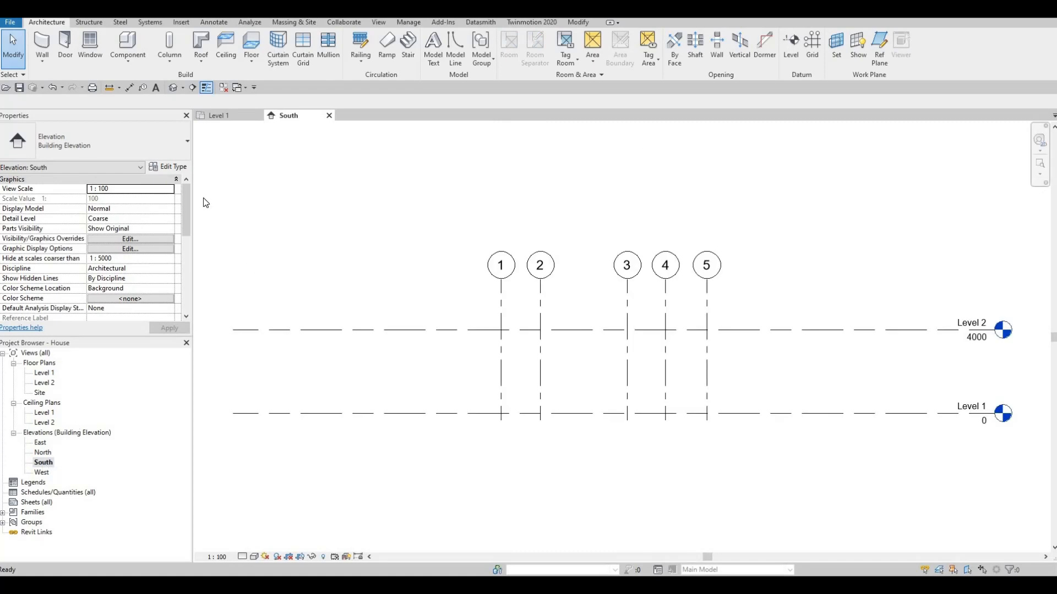
click(230, 125)
scroll(429, 309, down, 1)
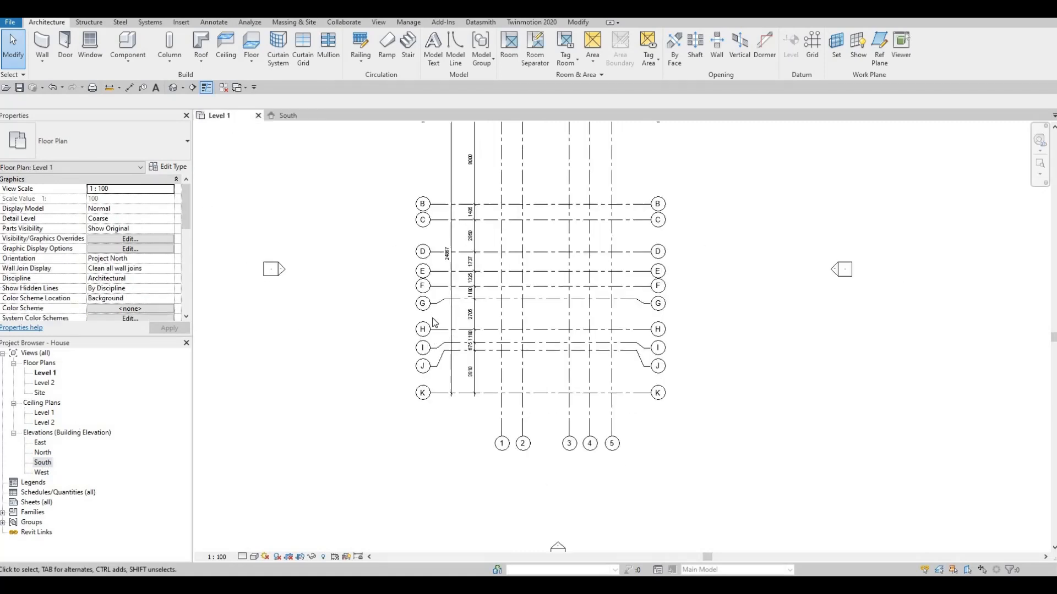
scroll(450, 350, down, 2)
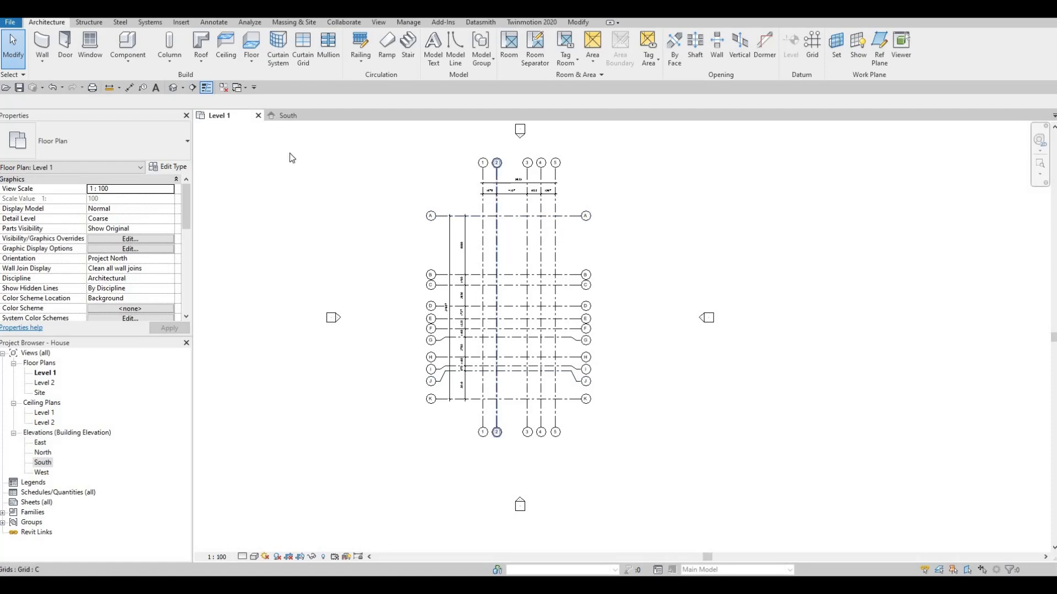
click(288, 115)
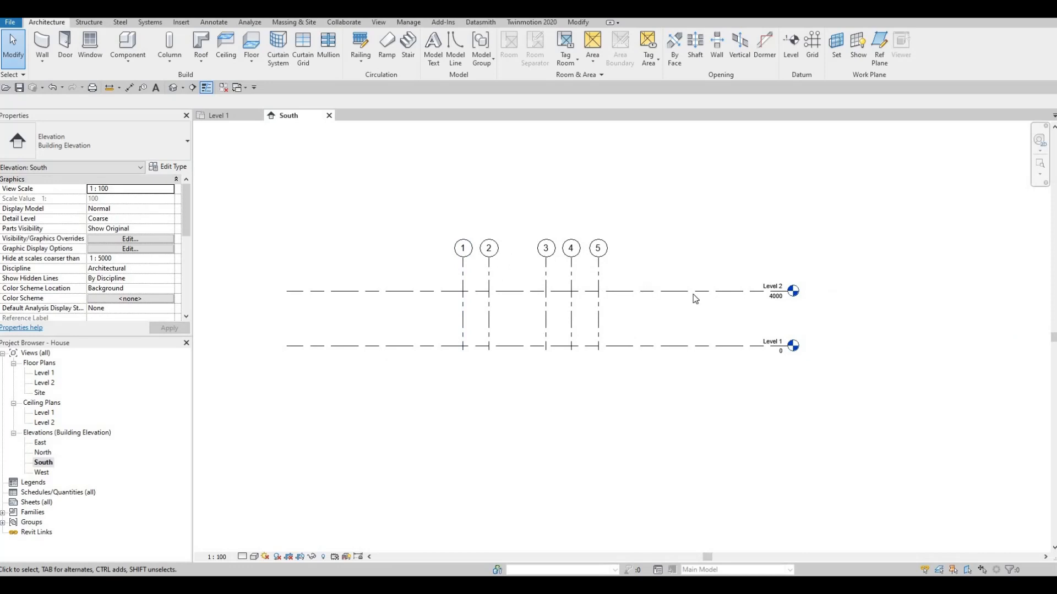
middle_drag(769, 314, 764, 337)
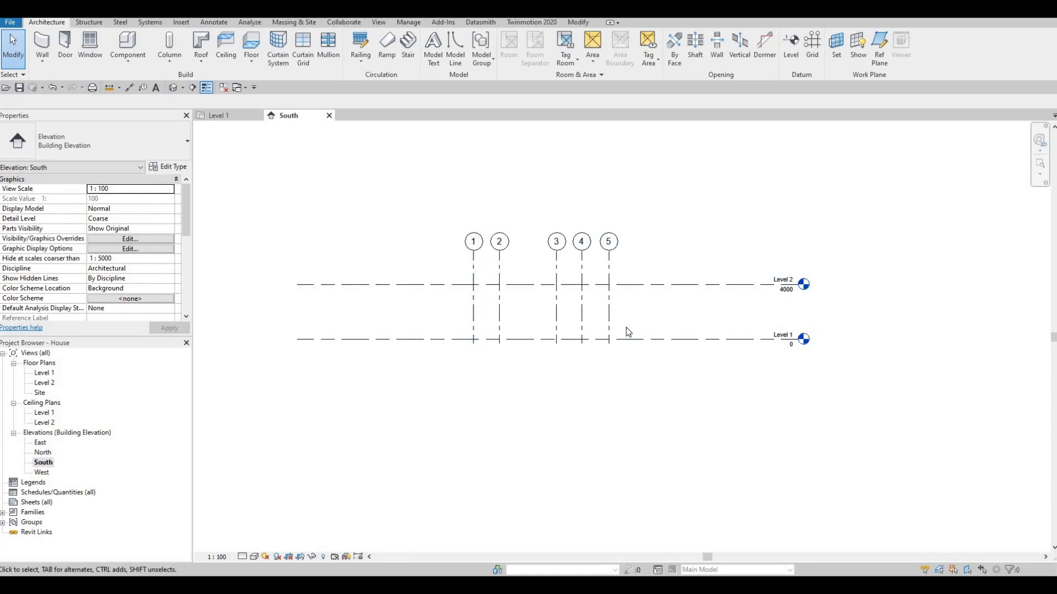
middle_drag(696, 330, 706, 306)
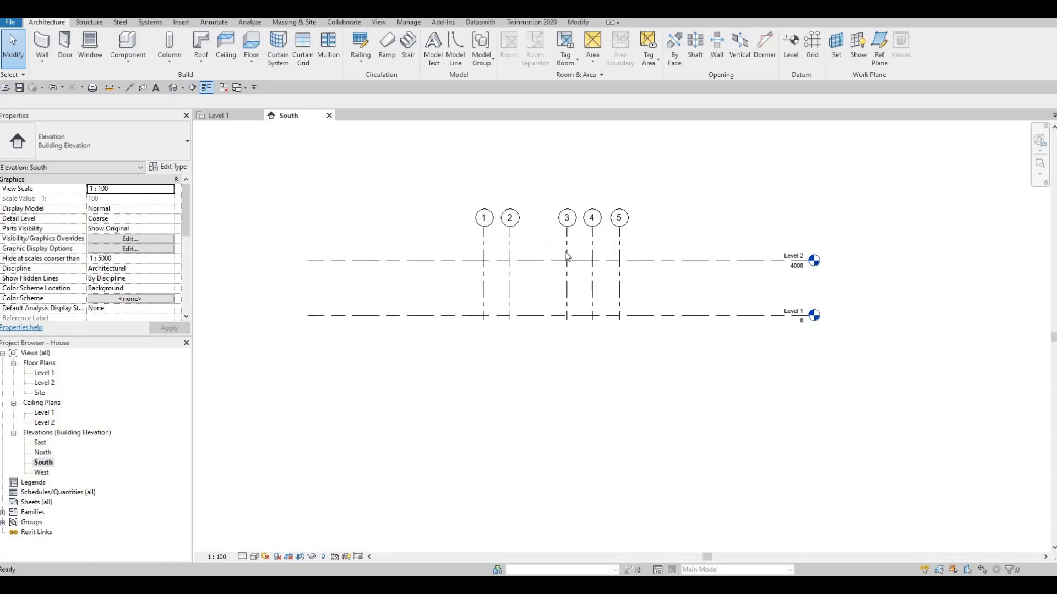
- Drag the grid heads below Level 2 and back up above it in the South elevation, checking the Level 2 plan
click(485, 235)
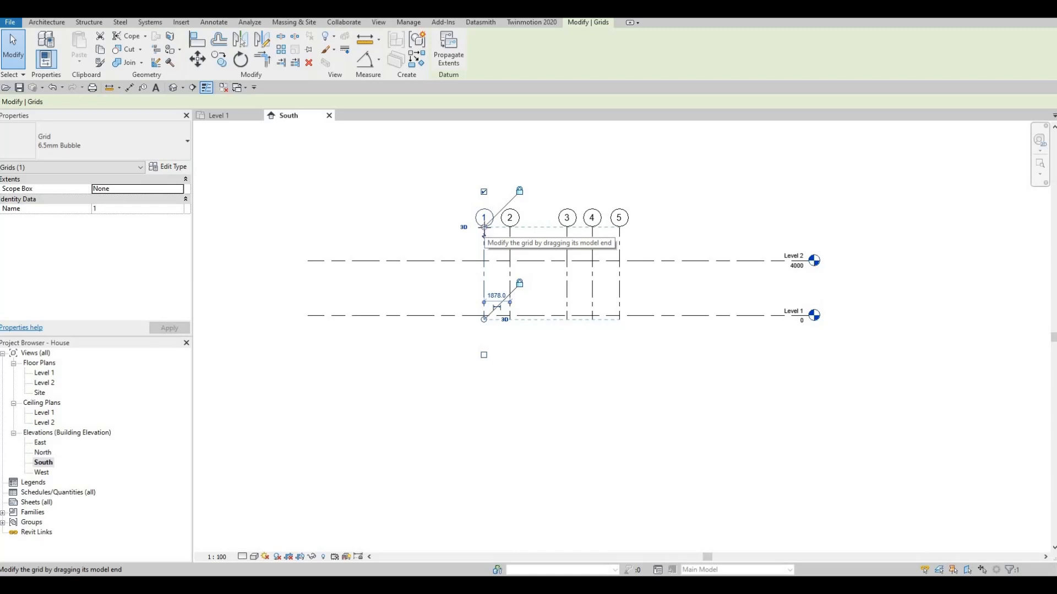
mouse_move(484, 227)
mouse_down()
mouse_move(484, 274)
mouse_move(483, 207)
mouse_up()
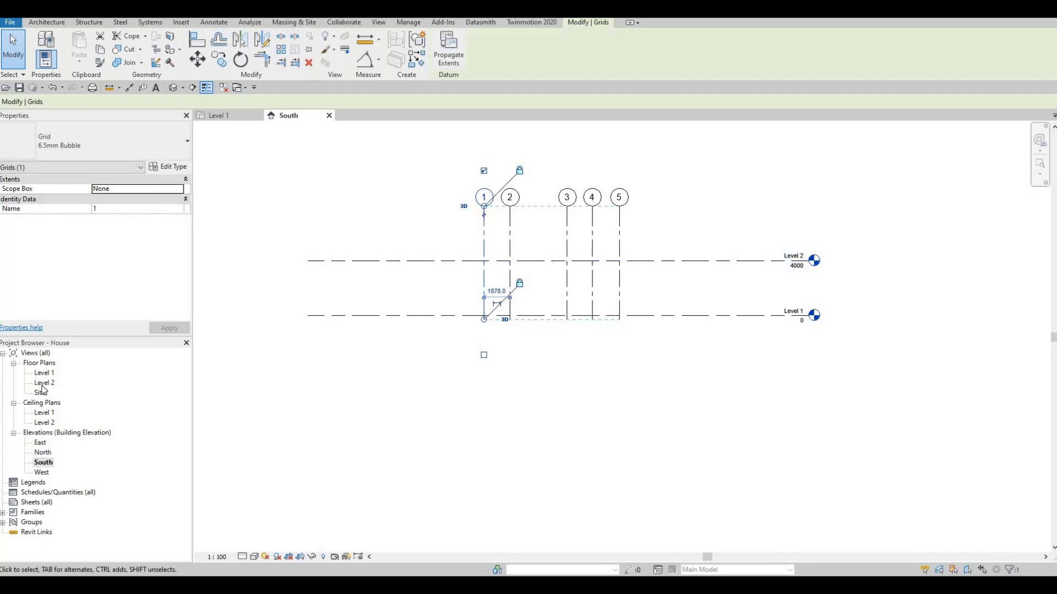
double_click(53, 385)
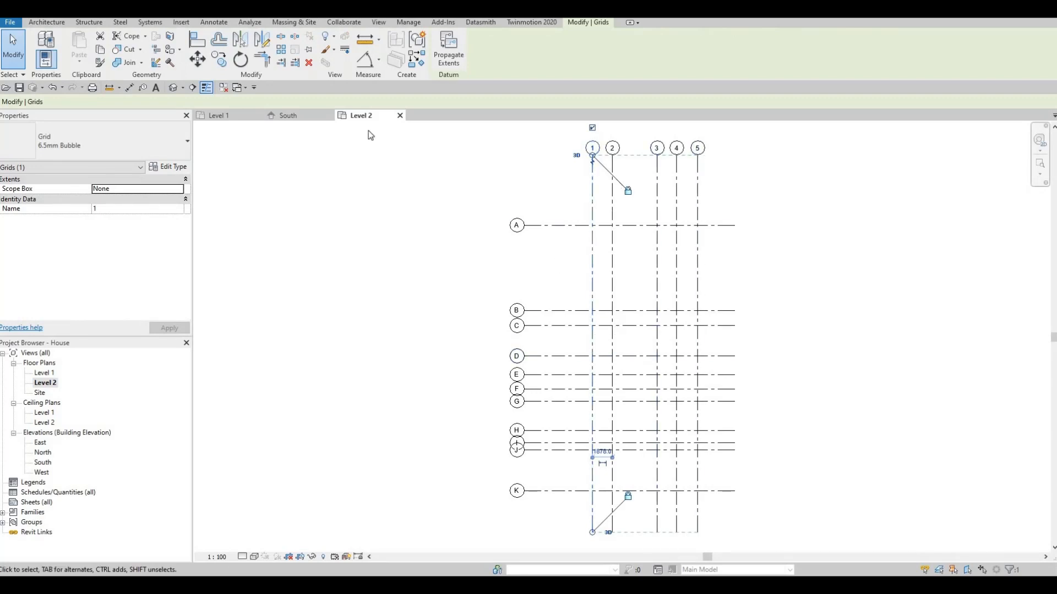
click(290, 116)
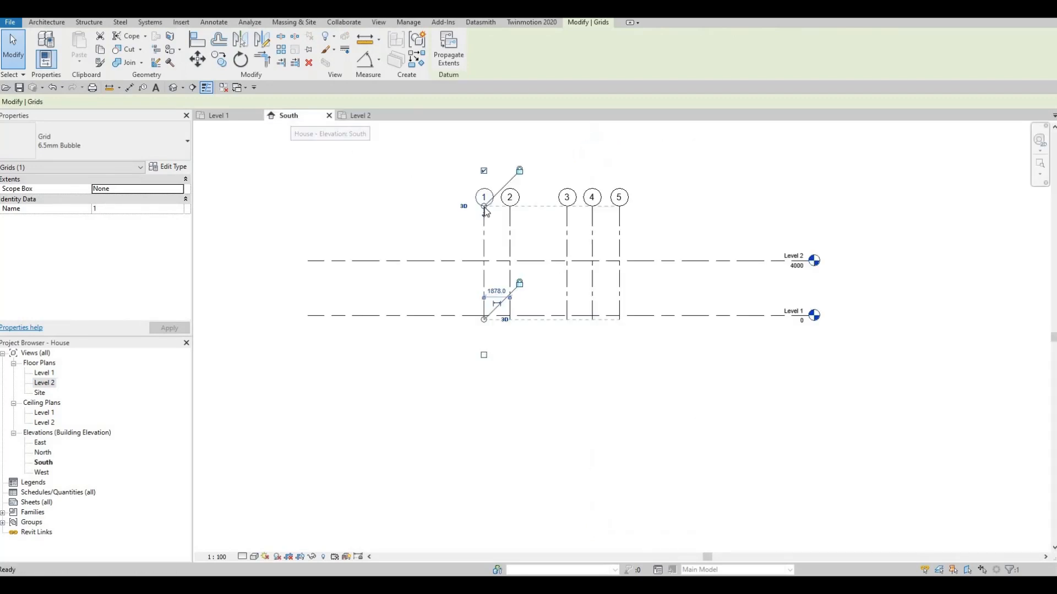
drag(484, 207, 484, 280)
click(358, 116)
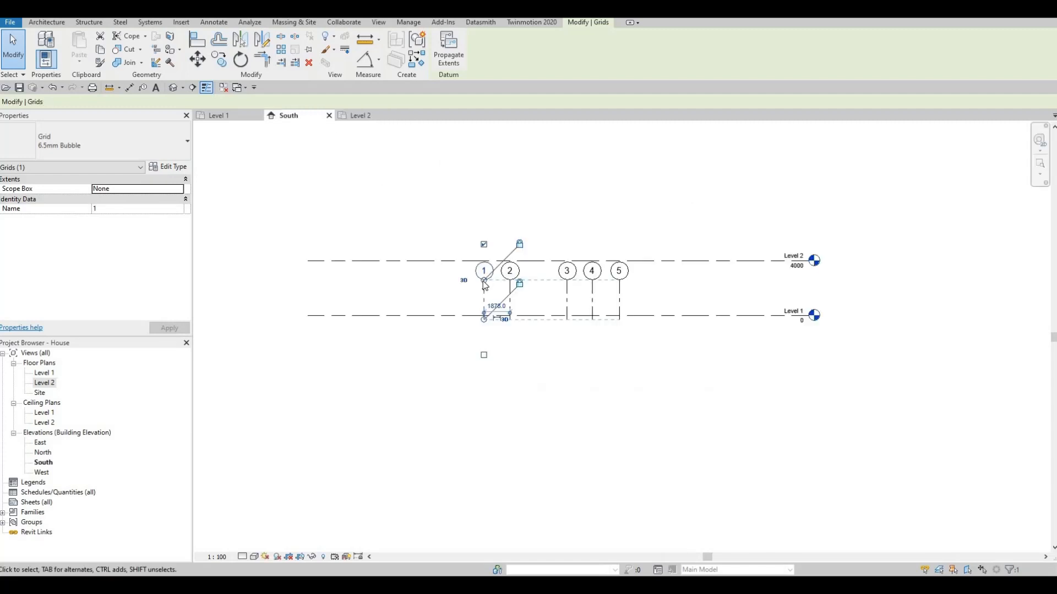
drag(484, 280, 485, 155)
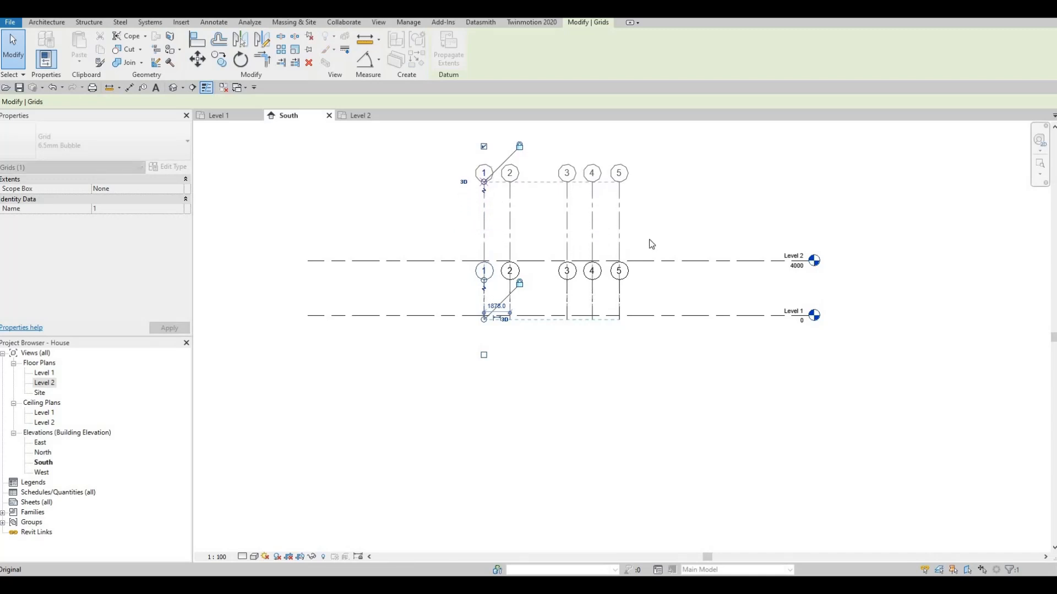
click(364, 117)
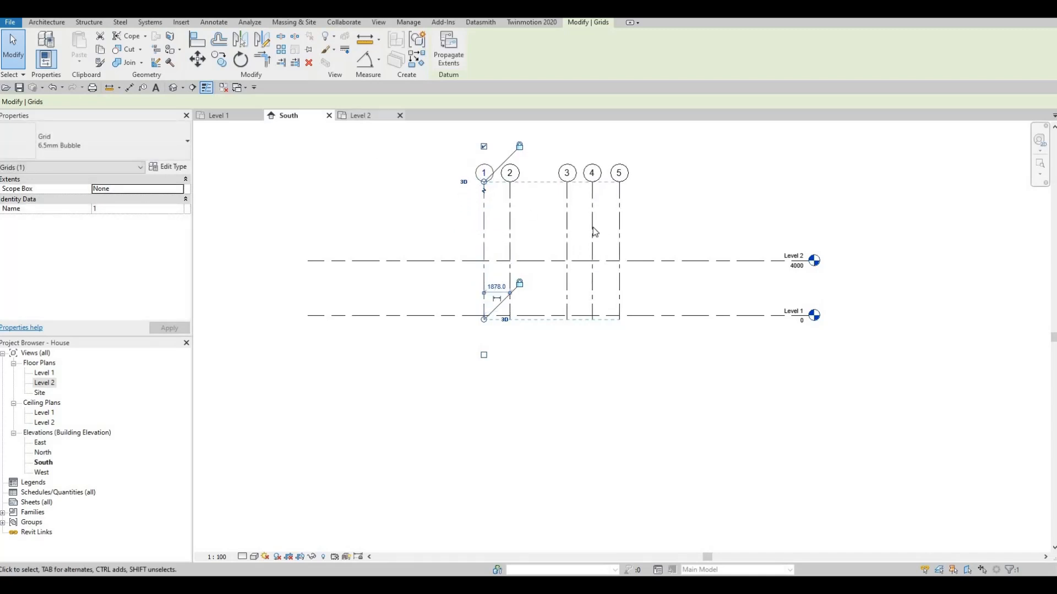
click(301, 117)
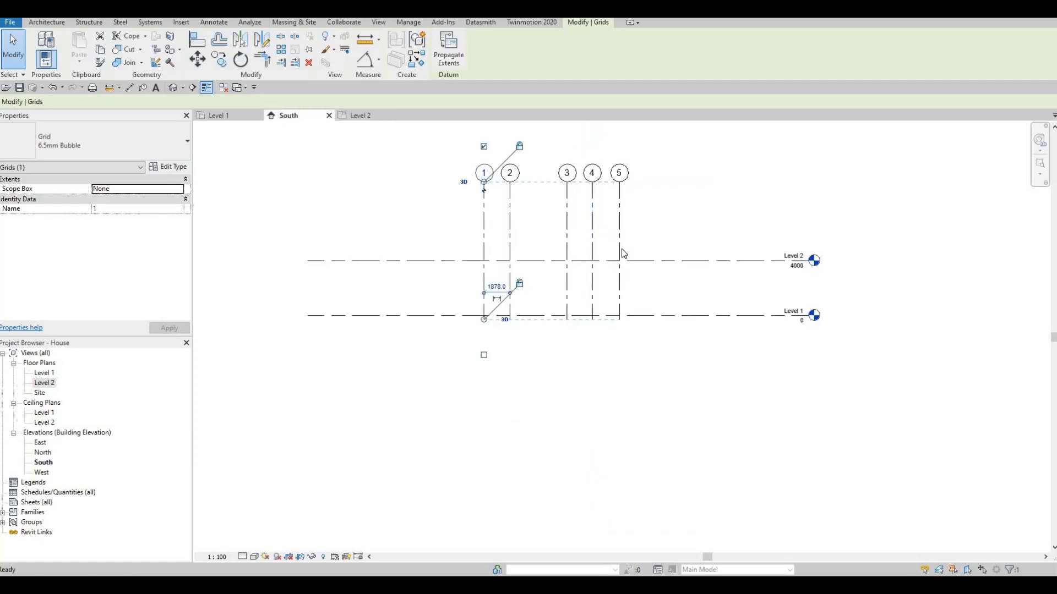
key(Escape)
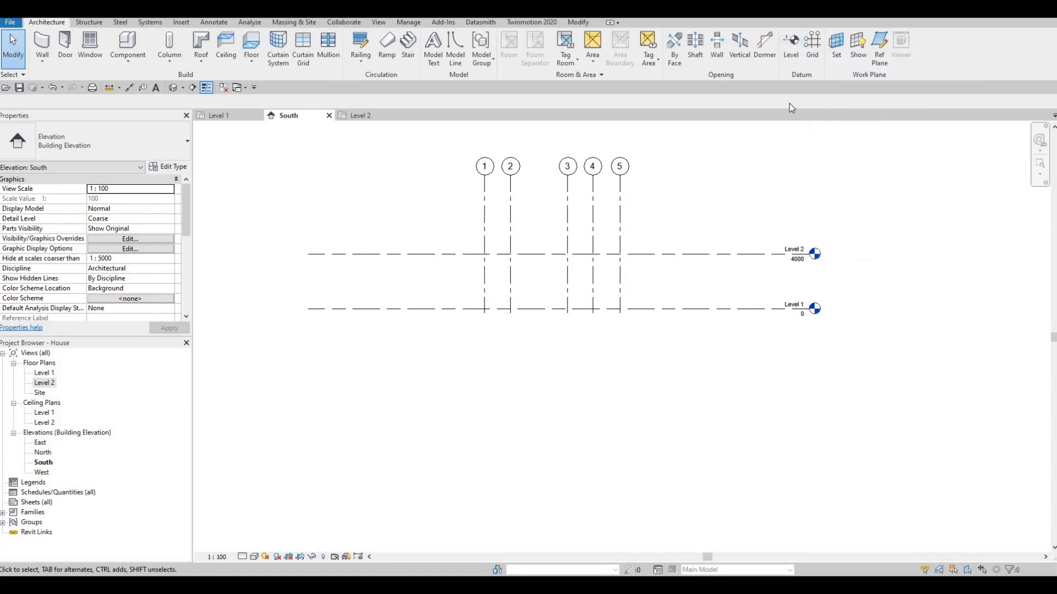
middle_drag(641, 254, 644, 271)
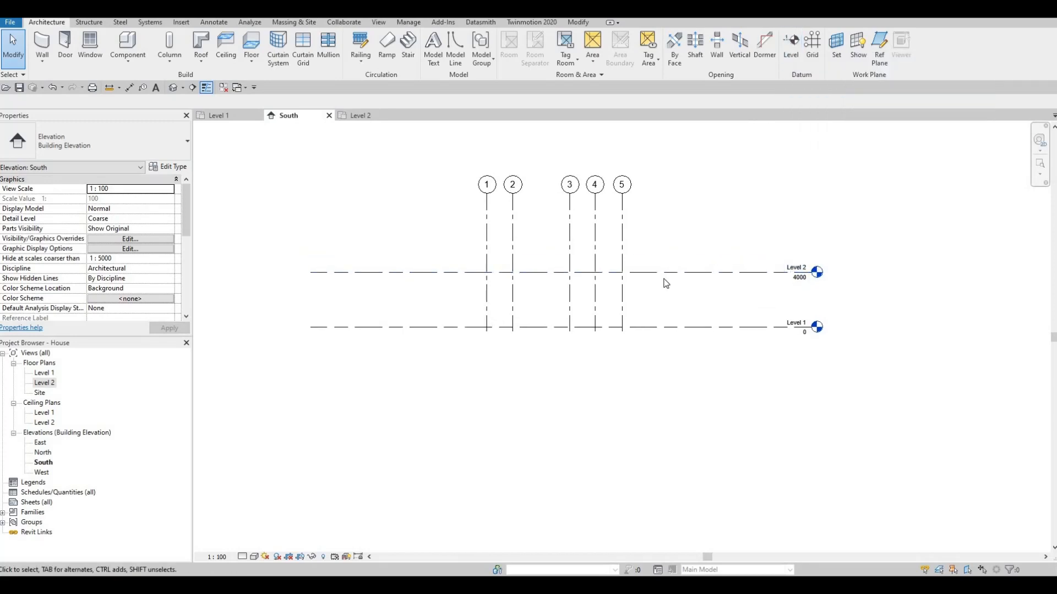
middle_drag(663, 279, 662, 289)
key(Escape)
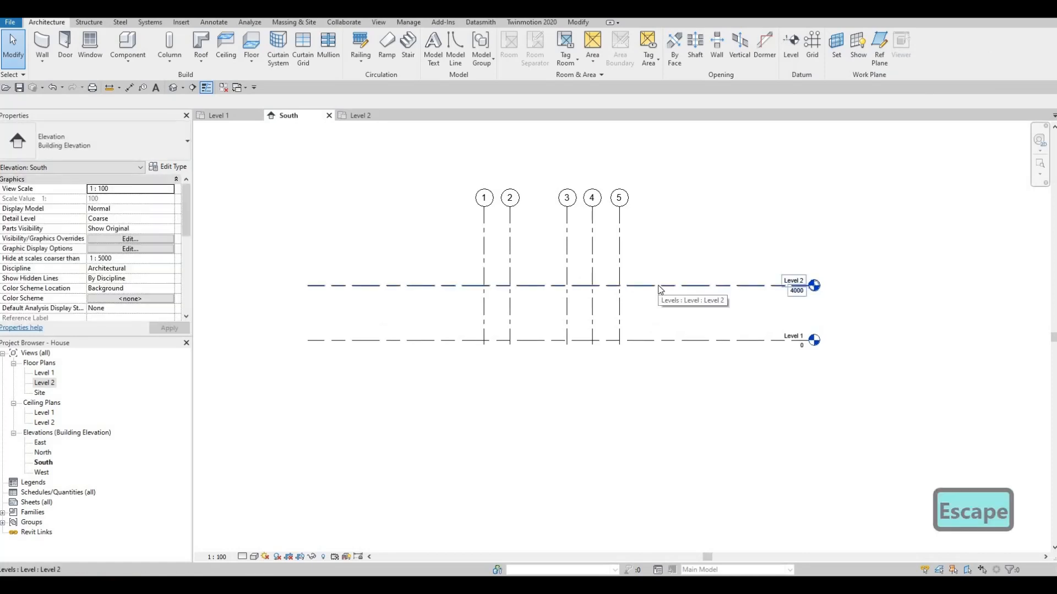
- Copy Level 2 upward by 3000 mm to create a new level
click(660, 287)
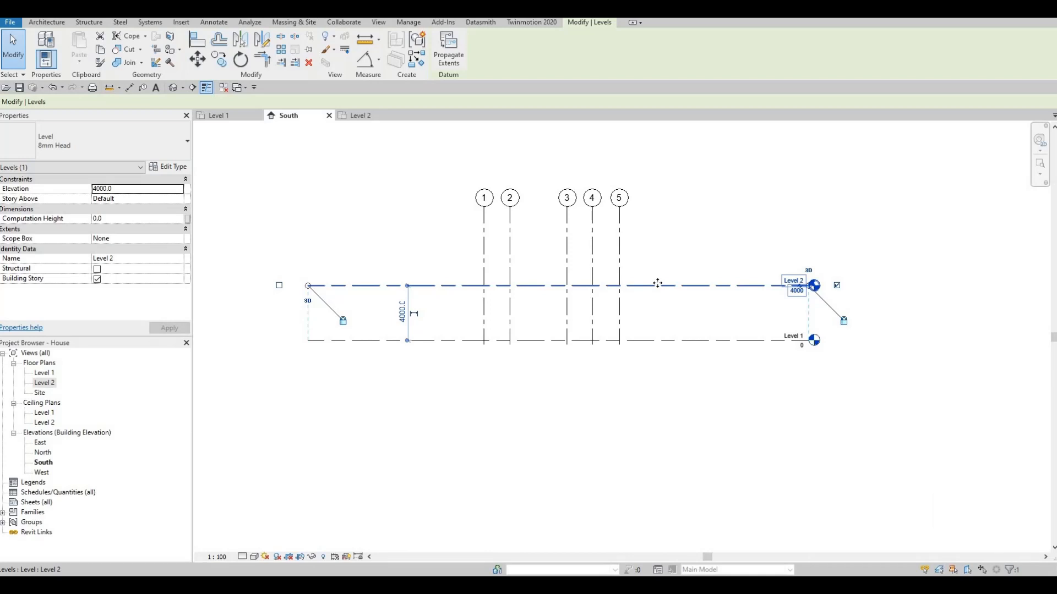
key(c)
key(o)
click(657, 286)
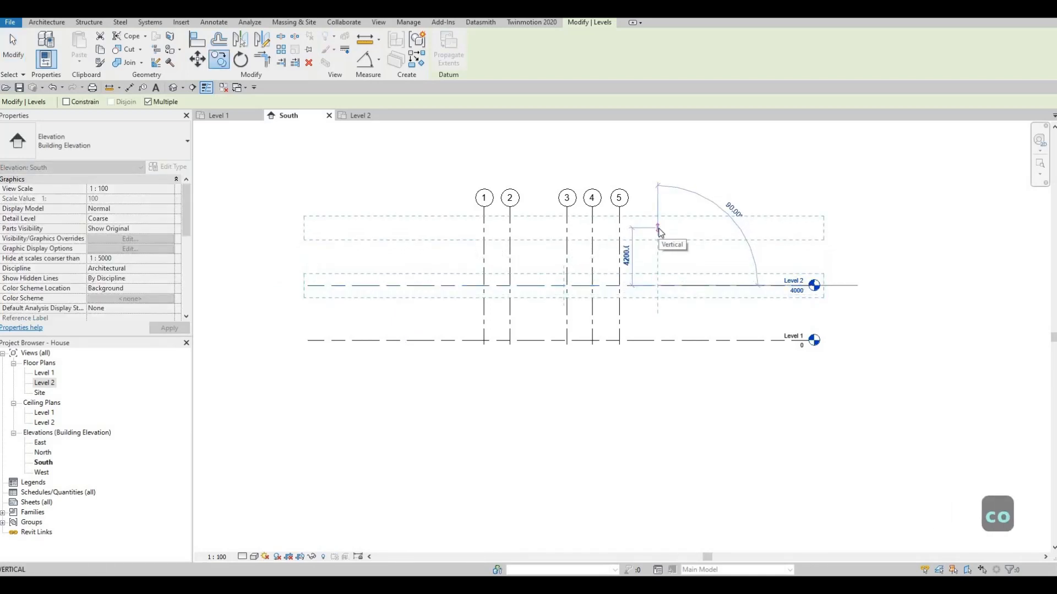
text(3000)
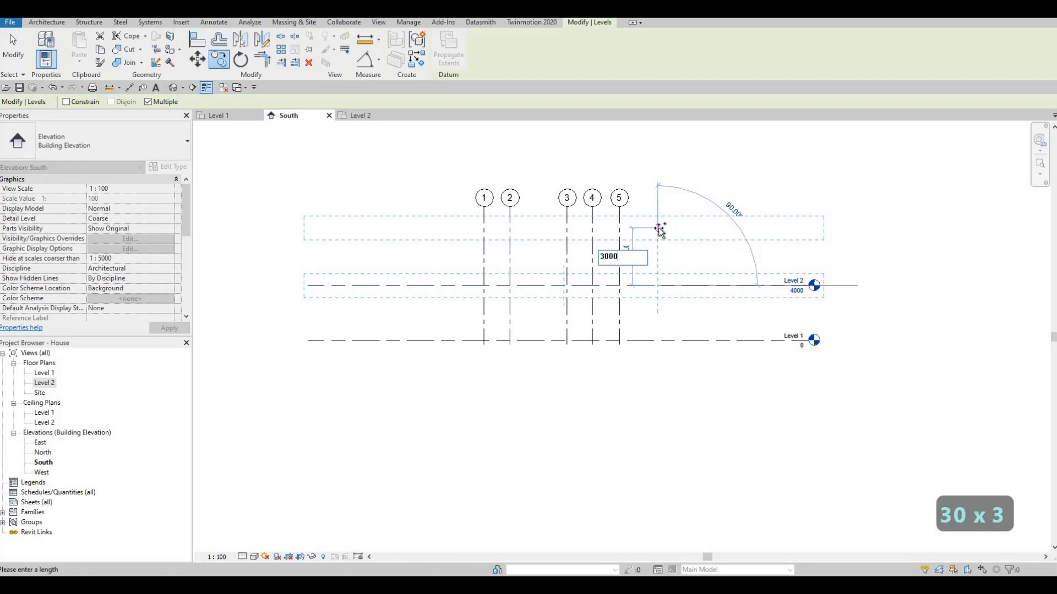
key(Return)
key(Escape)
key(Escape)
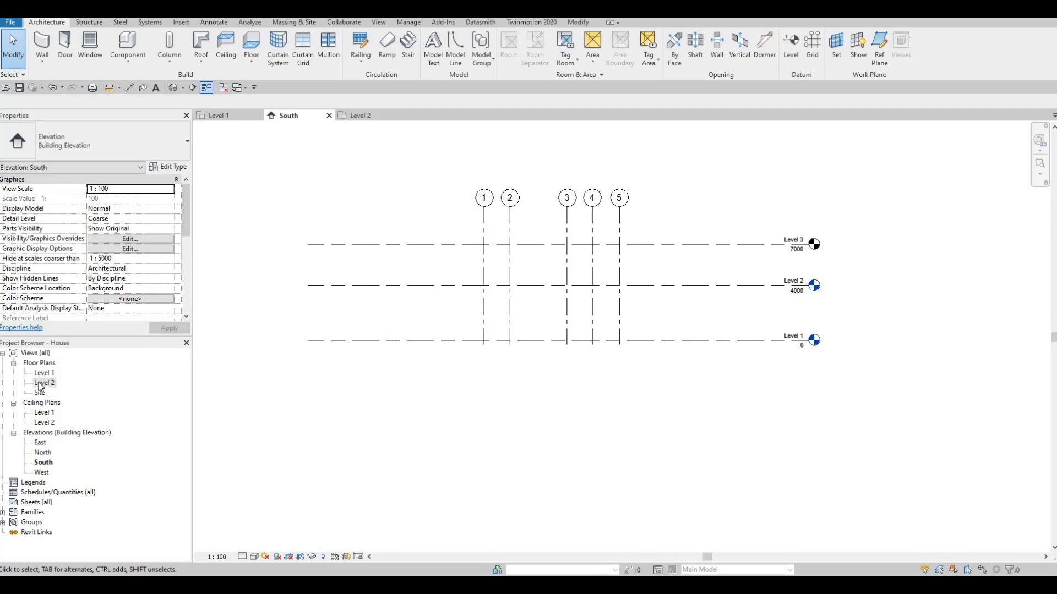
- Create a floor plan view for Level 3, then undo both the new plan and the copied level
click(381, 25)
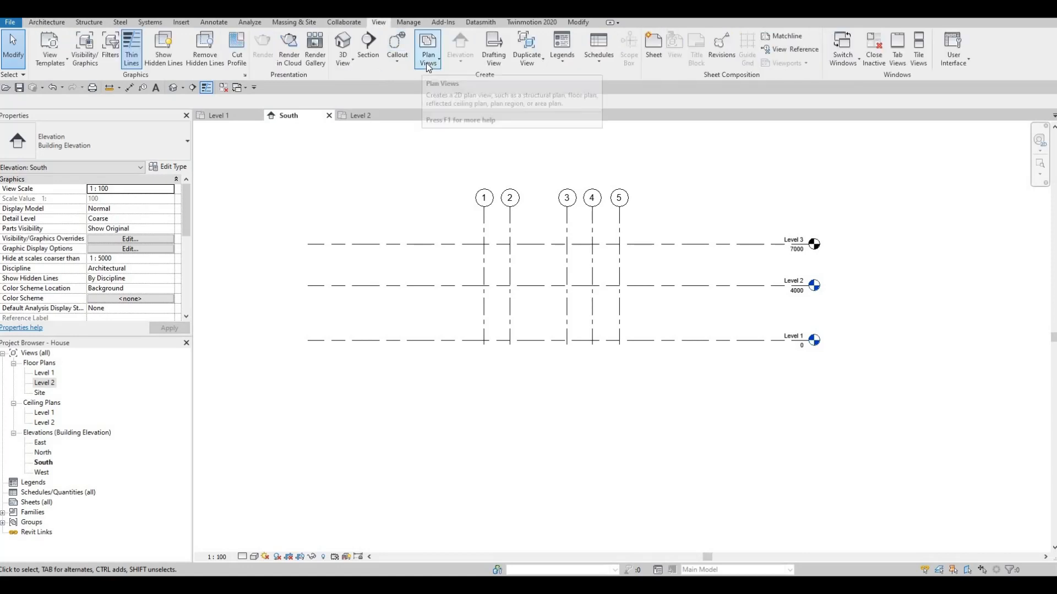
click(429, 66)
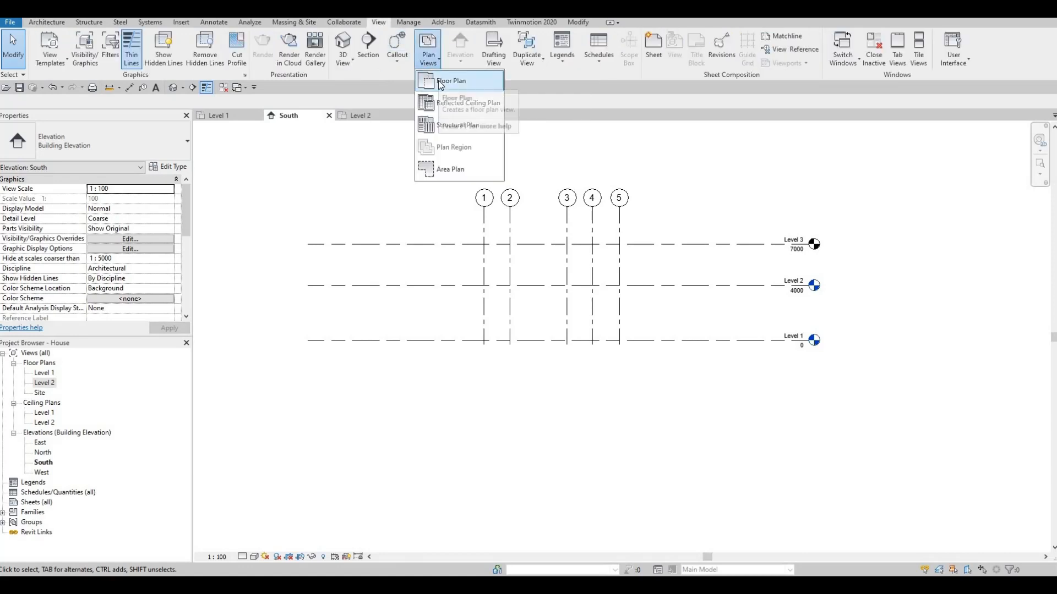
click(451, 80)
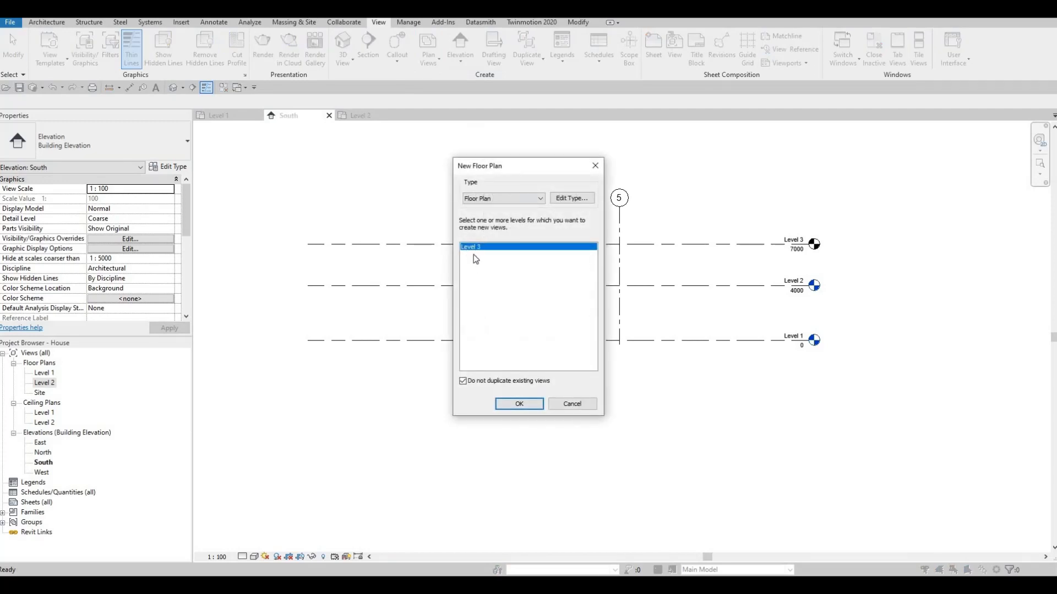
click(519, 405)
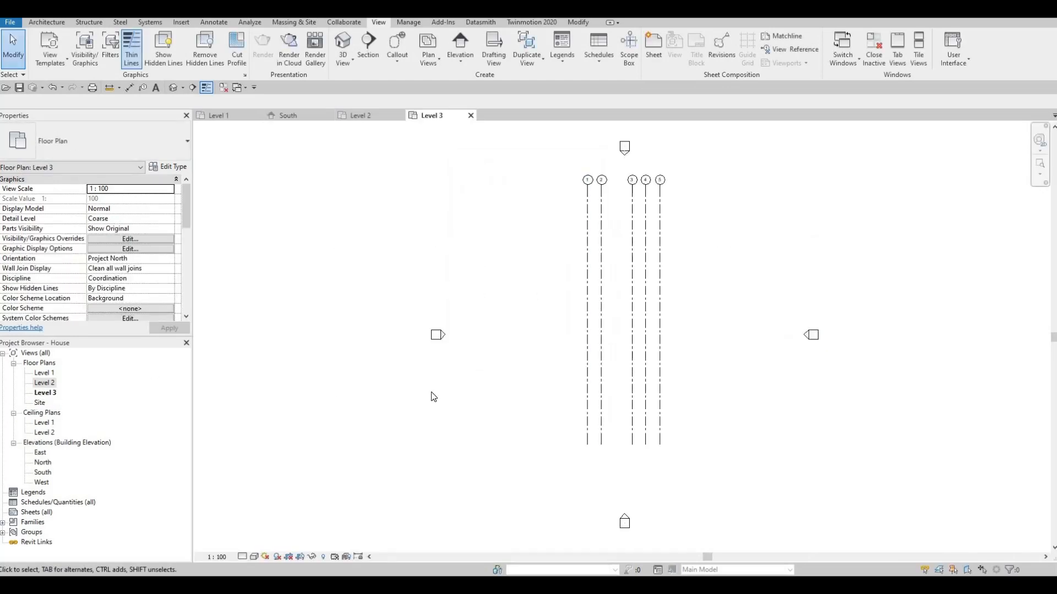
key(ctrl+z)
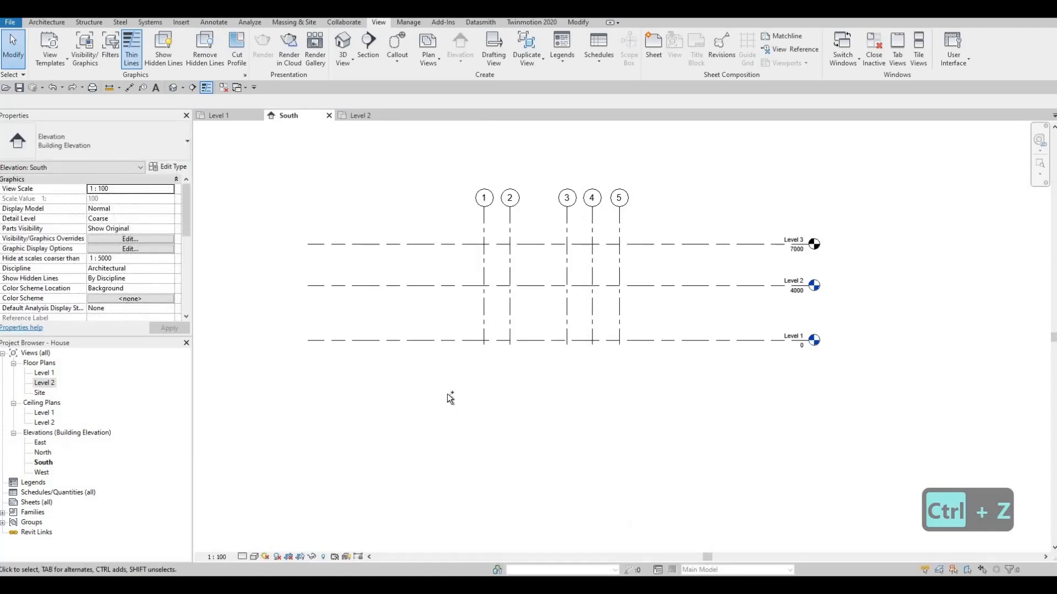
key(ctrl+z)
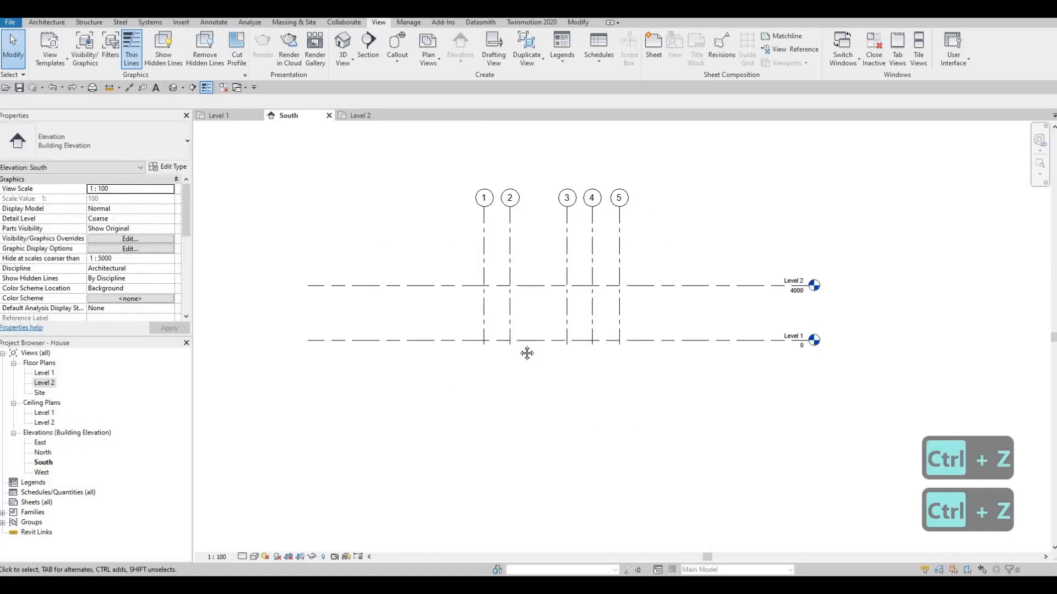
- Set Level 1's elevation to 400
middle_drag(522, 368, 525, 381)
middle_drag(720, 335, 727, 308)
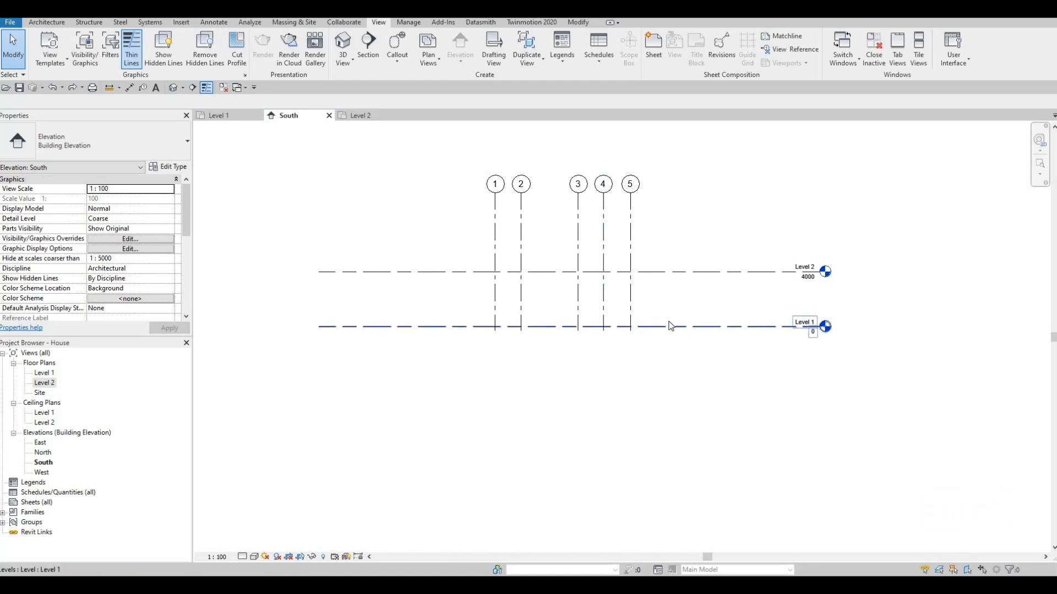
click(813, 335)
click(813, 335)
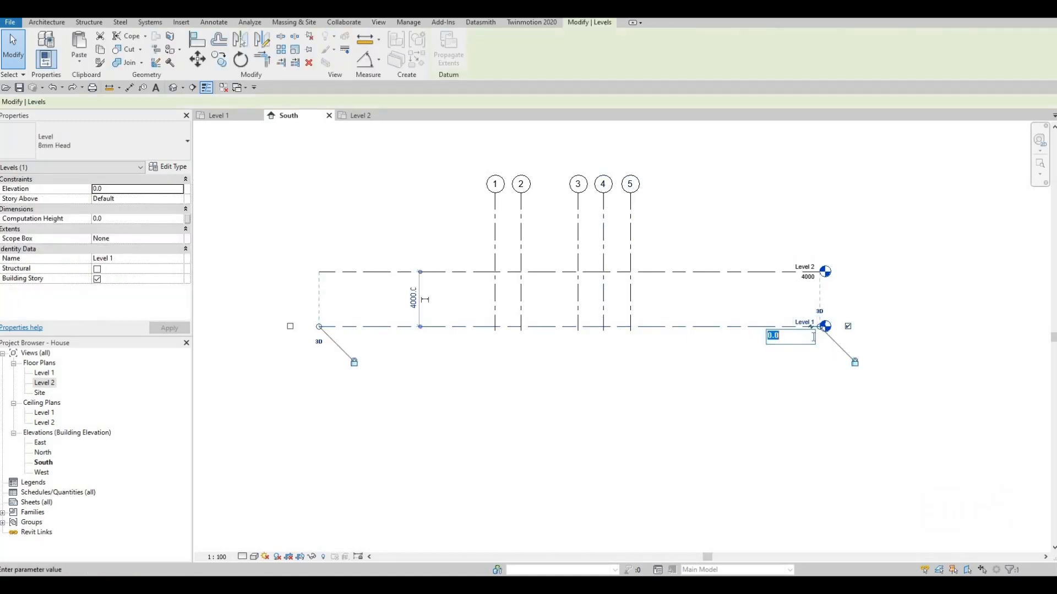
text(400)
key(Return)
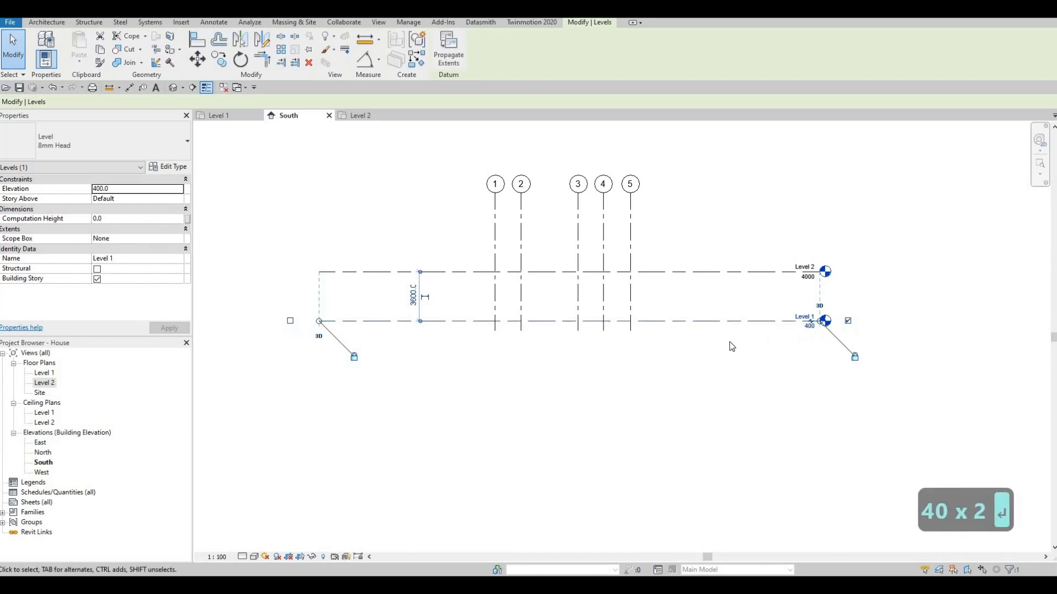
key(Escape)
key(Escape)
key(Escape)
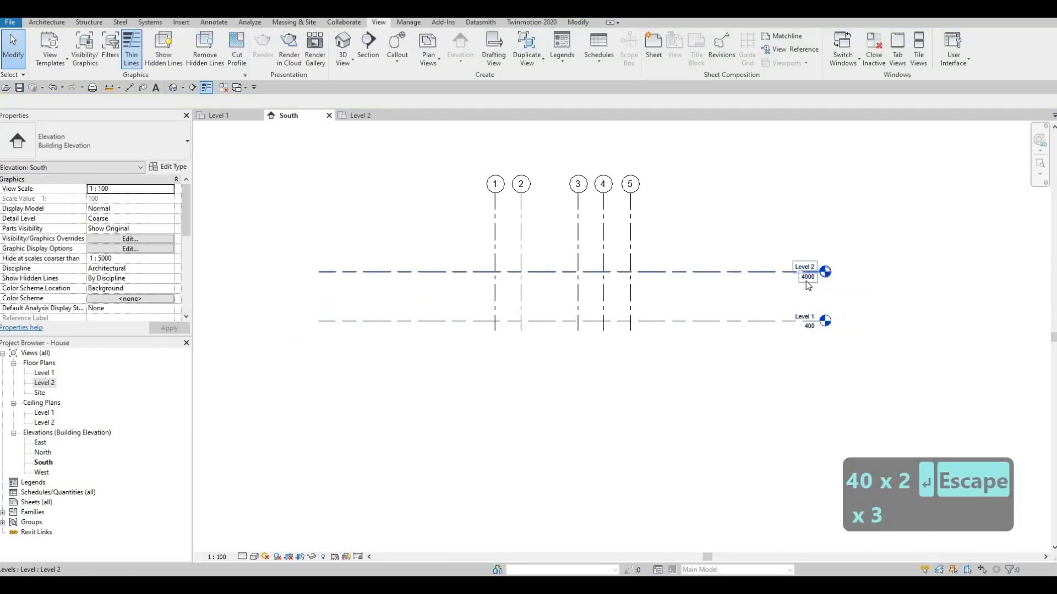
- Set Level 2's elevation to 3400
click(807, 282)
click(807, 278)
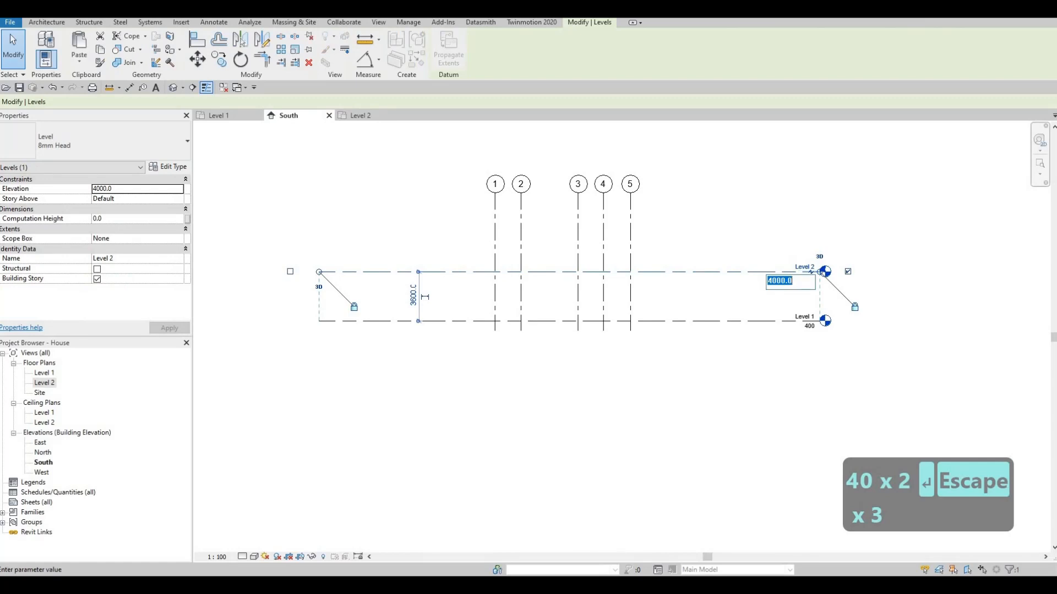
text(3400)
key(Return)
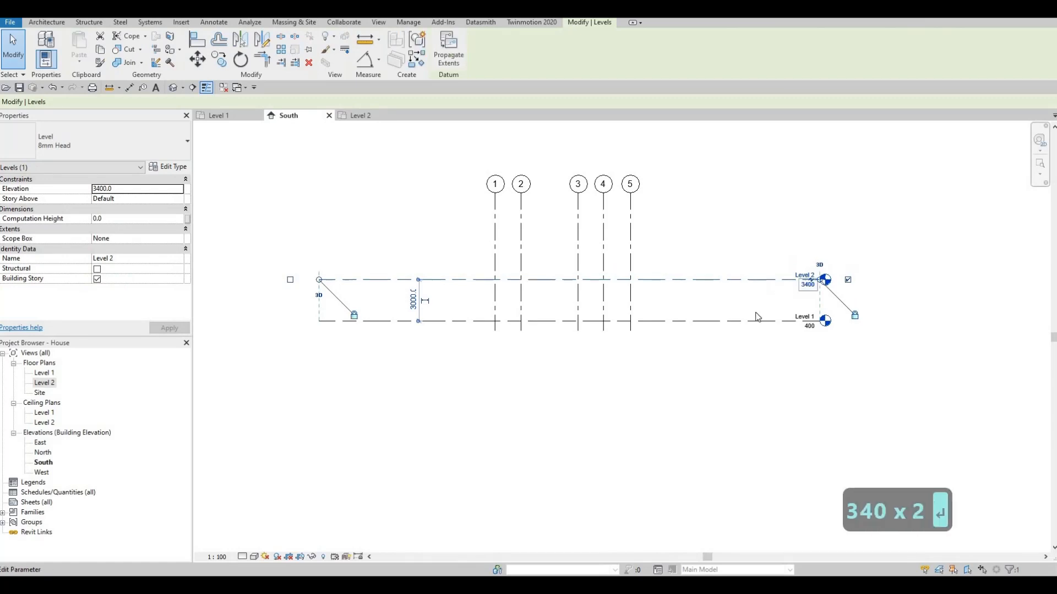
key(Escape)
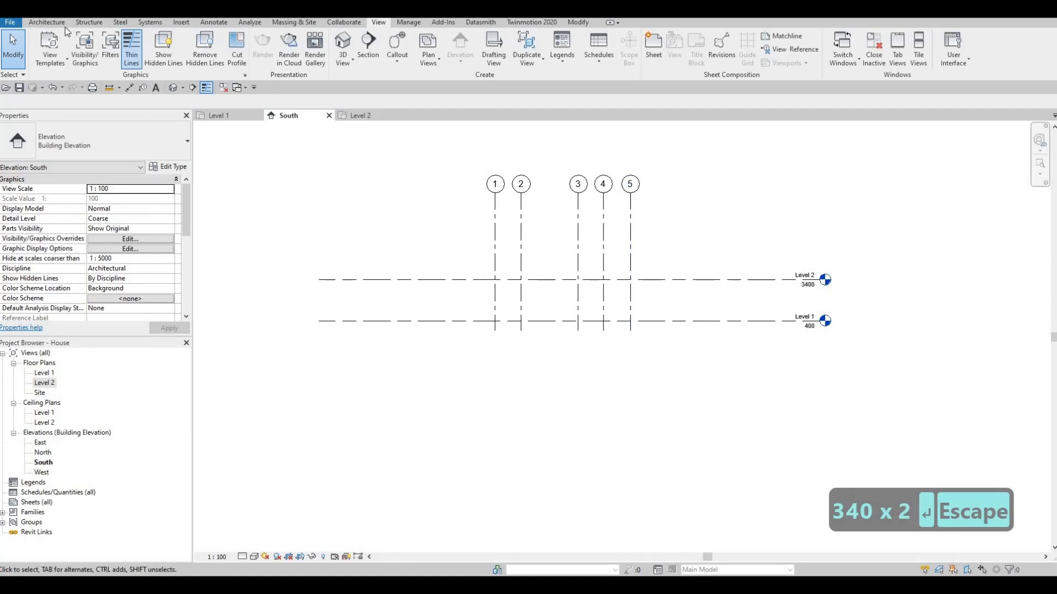
- Draw a new level 3400 above Level 2, spanning the same width as the existing levels
click(47, 23)
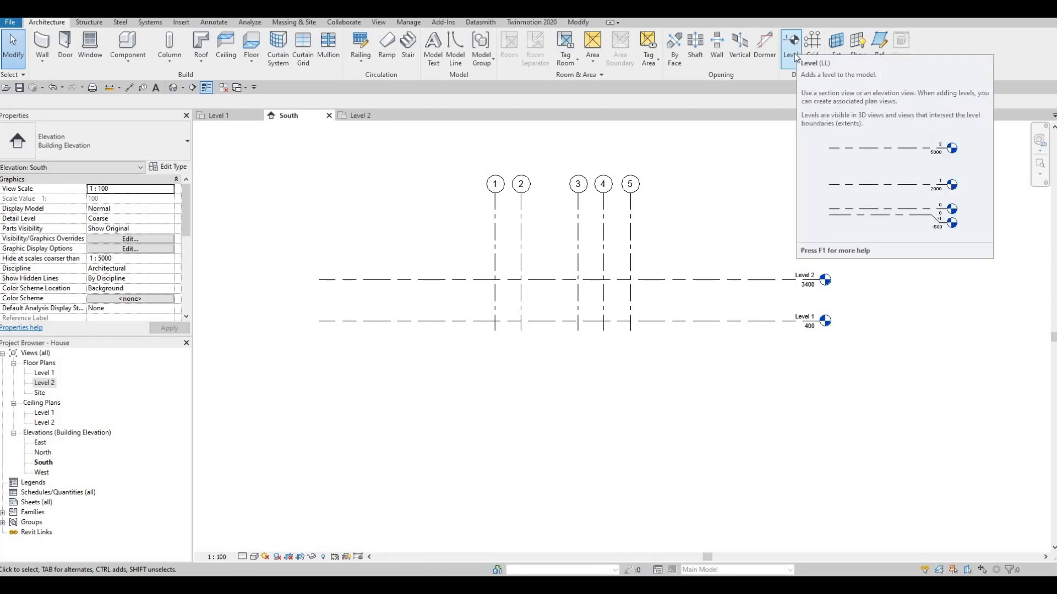
key(l)
key(l)
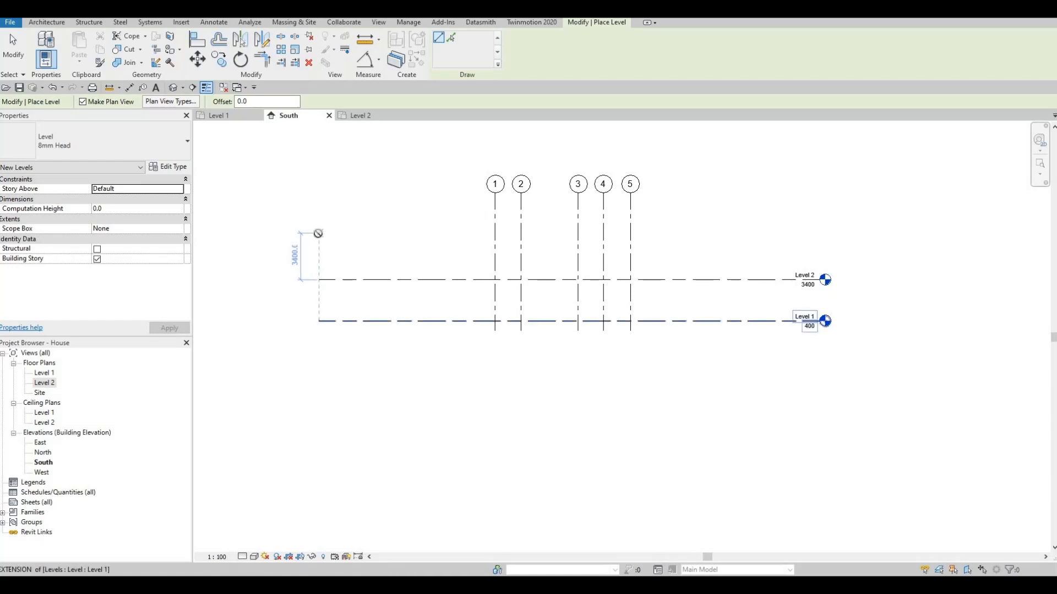
click(318, 233)
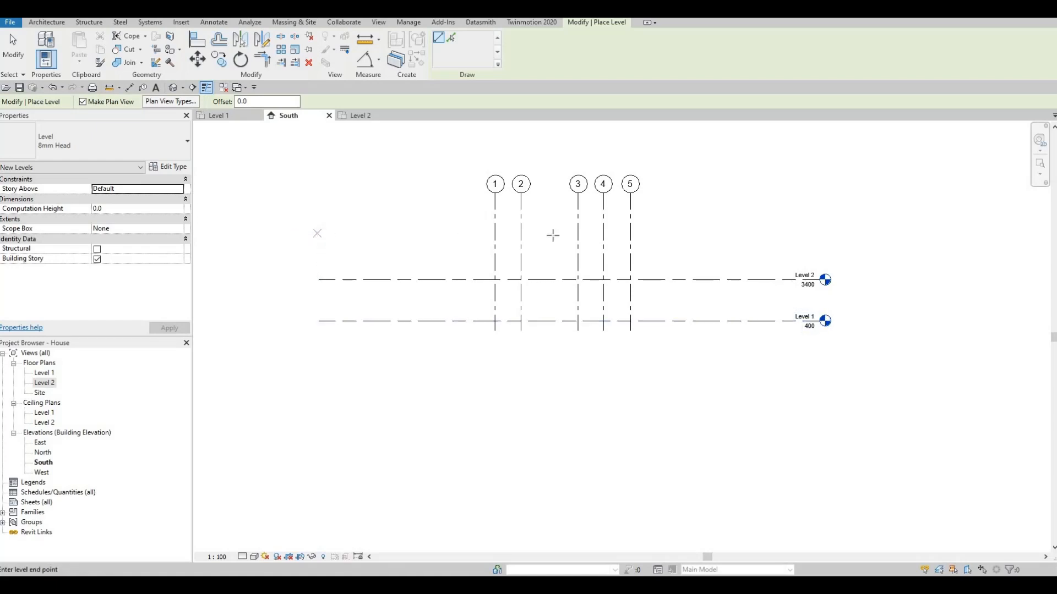
click(820, 233)
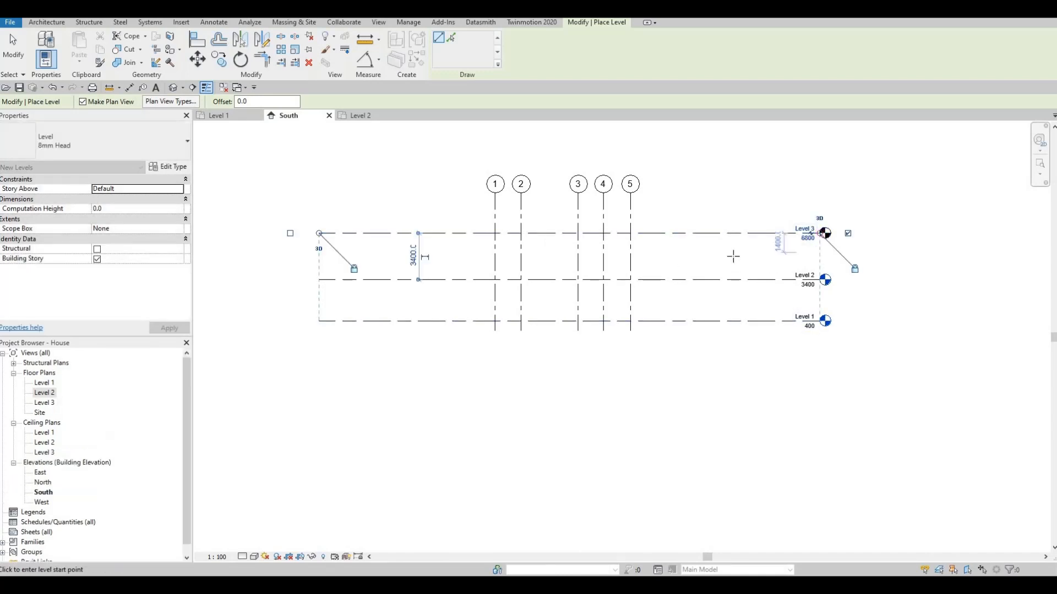
key(Escape)
key(Escape)
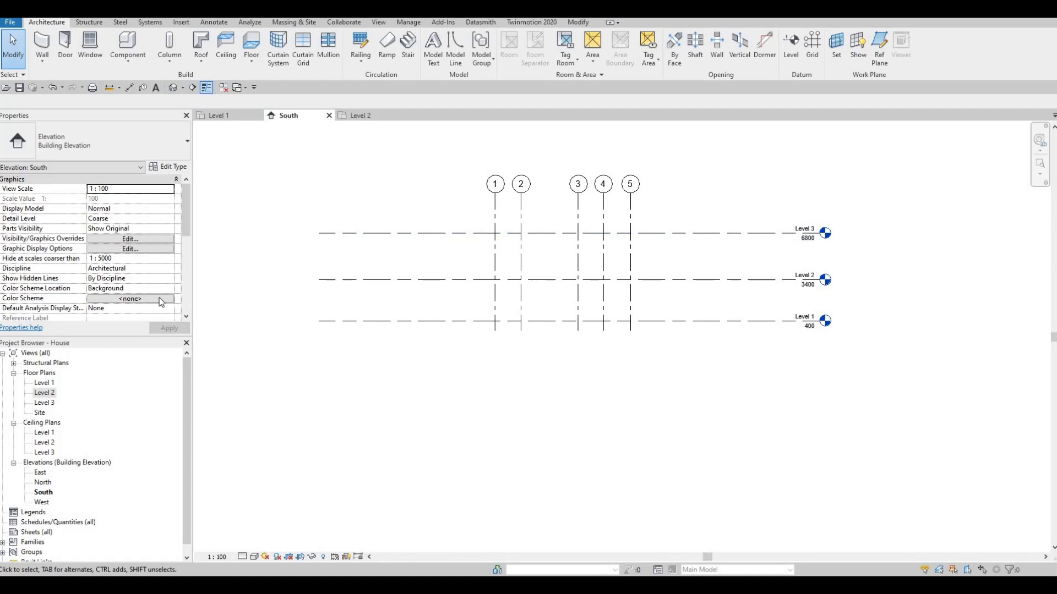
- Create a similar level from Level 1 at elevation 0, spanning the full width of the levels
key(Escape)
middle_drag(591, 302, 599, 290)
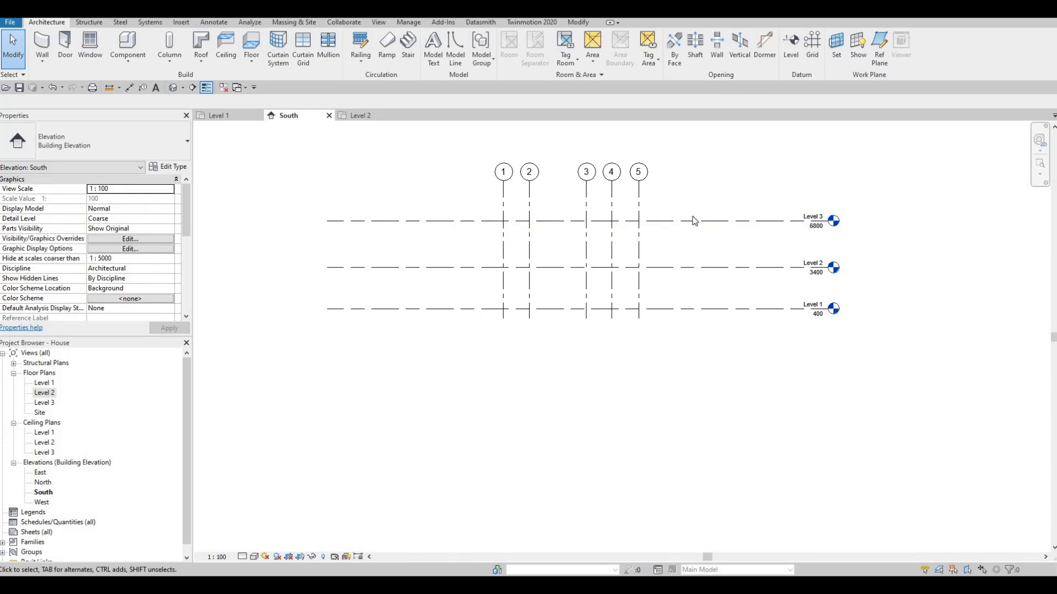
click(665, 311)
key(c)
key(s)
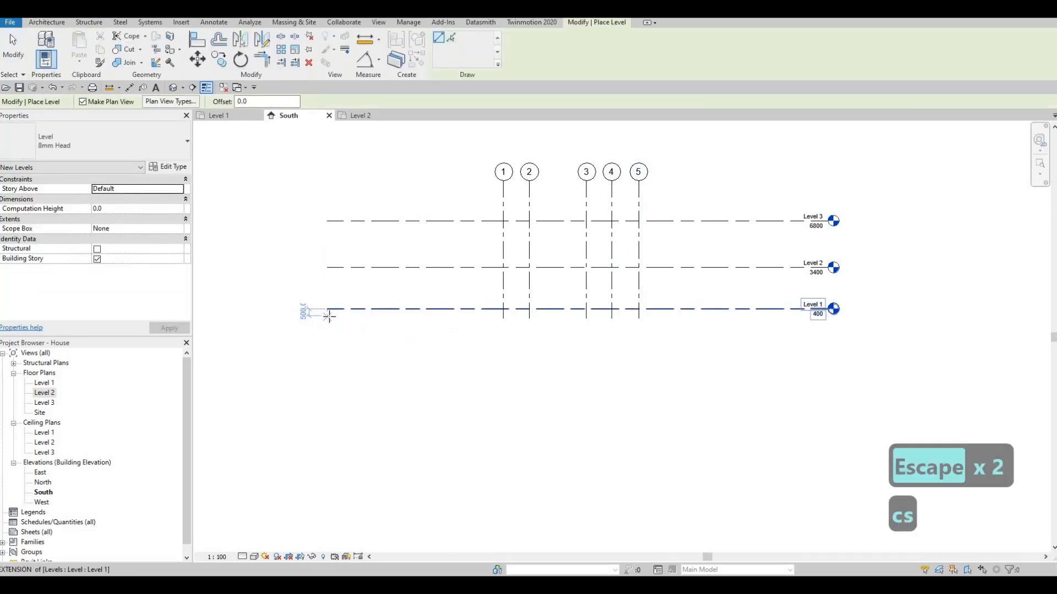
click(328, 314)
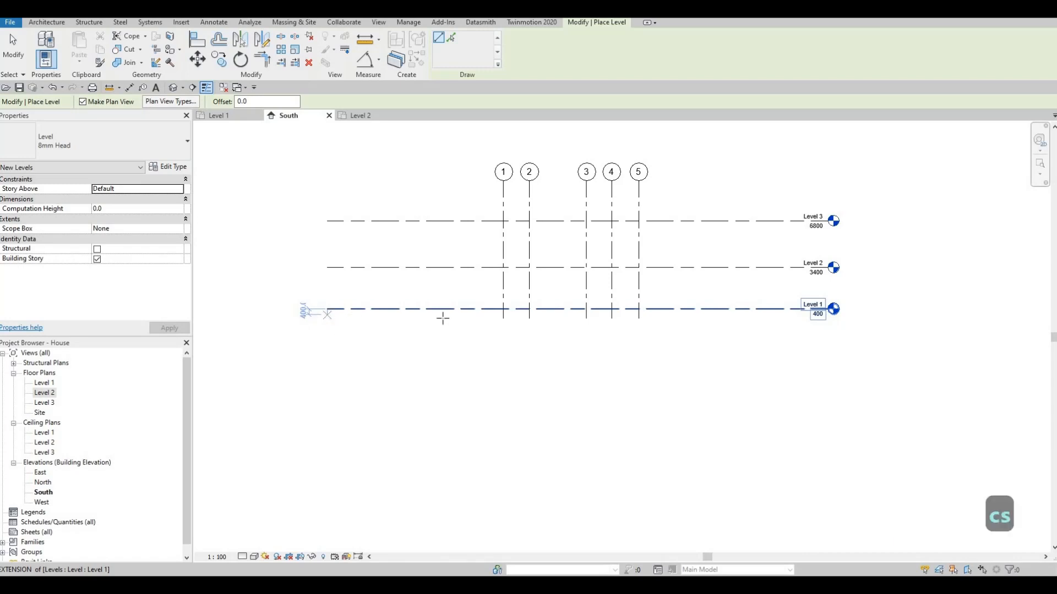
click(830, 322)
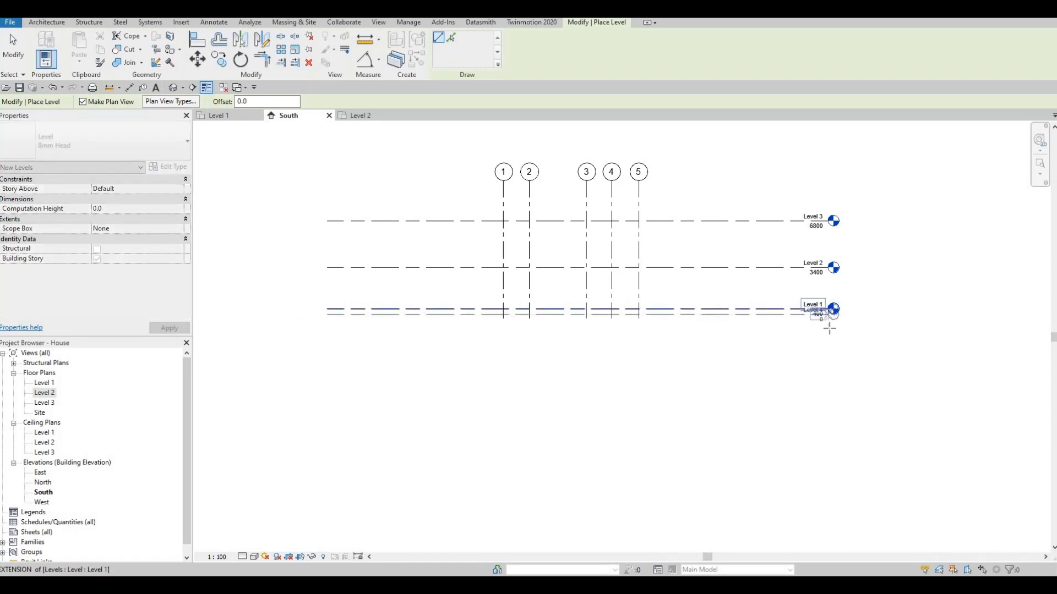
key(Escape)
key(Escape)
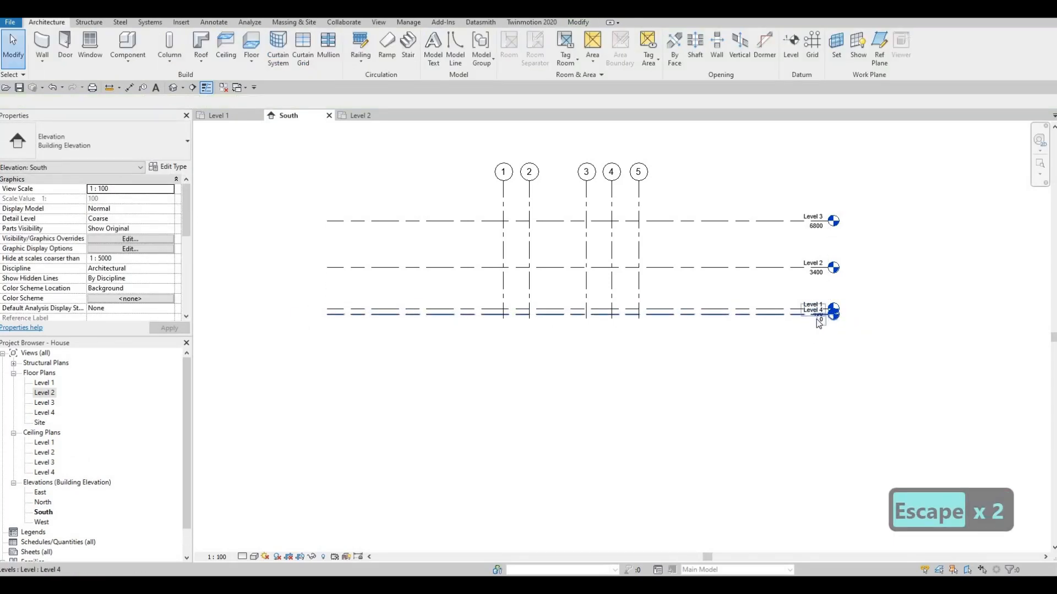
- Add an elbow to Level 4's head so its label sits below Level 1's
scroll(781, 311, up, 4)
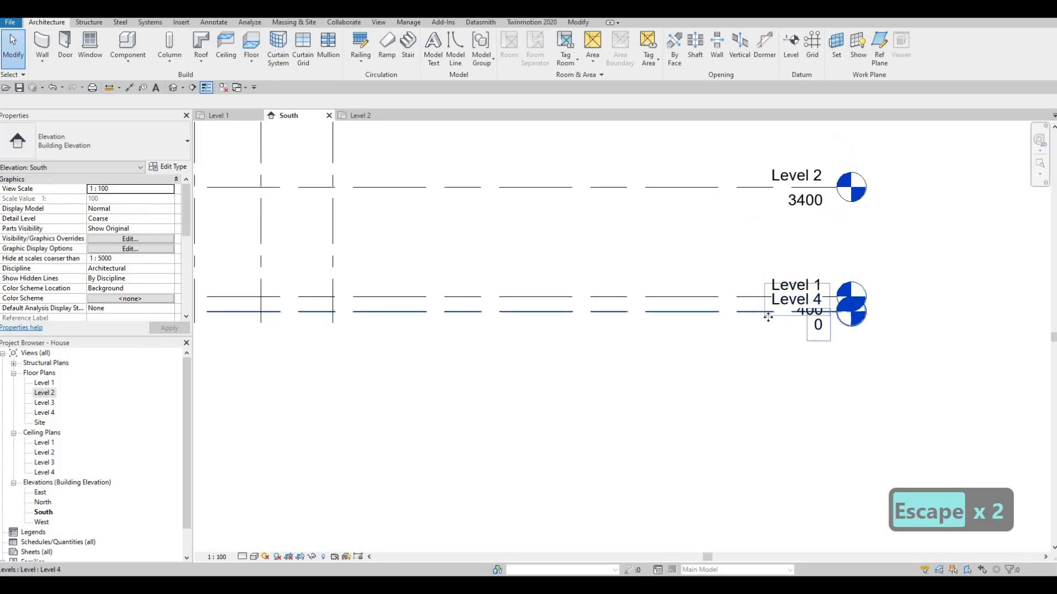
click(823, 323)
click(820, 326)
scroll(807, 312, up, 5)
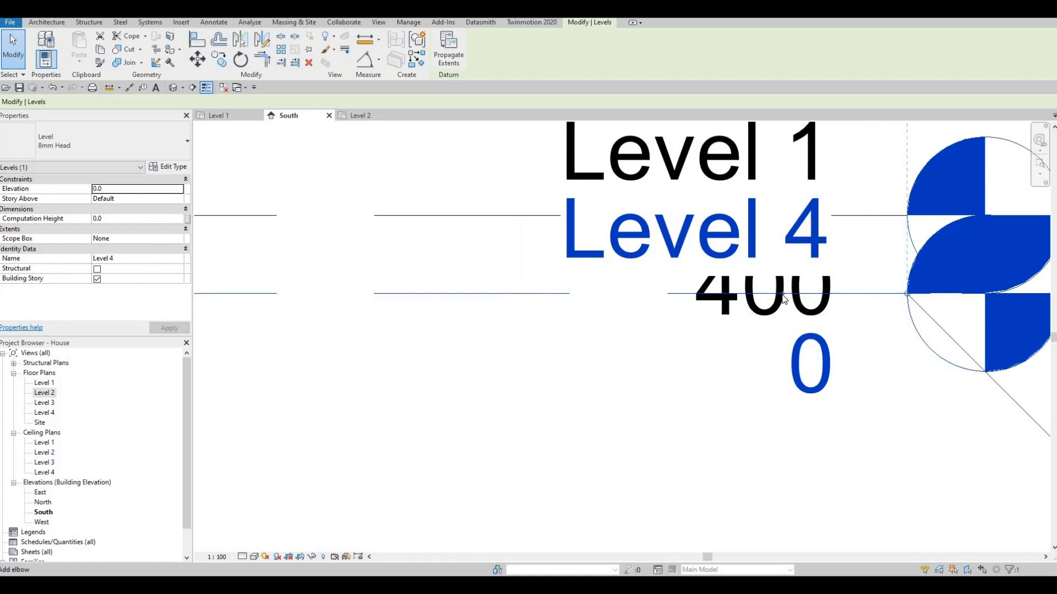
click(711, 308)
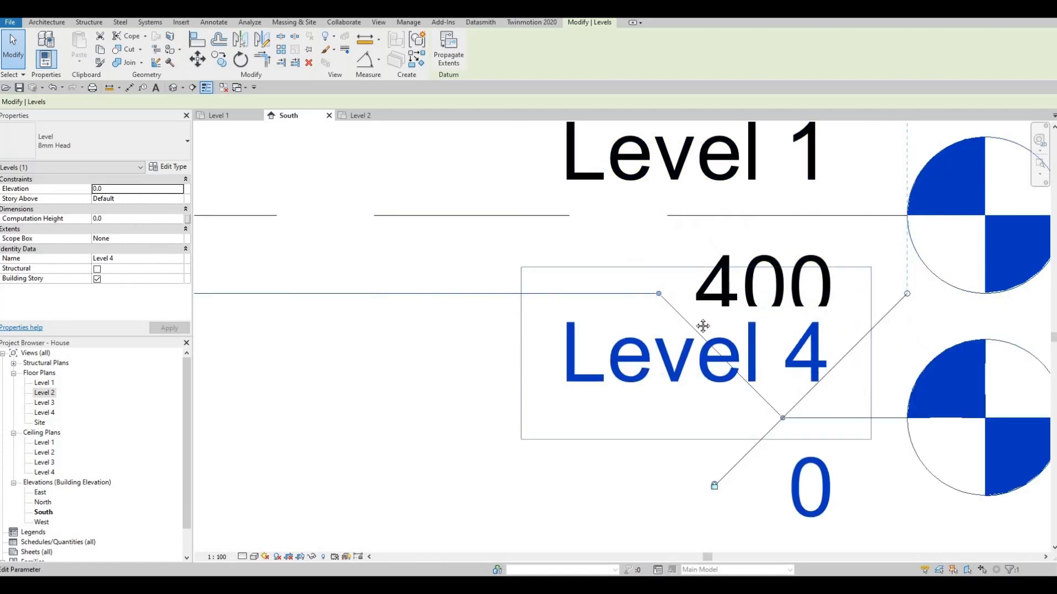
scroll(710, 309, down, 4)
key(Escape)
- Rename Level 4 as Ground Floor and also rename its corresponding views
click(704, 295)
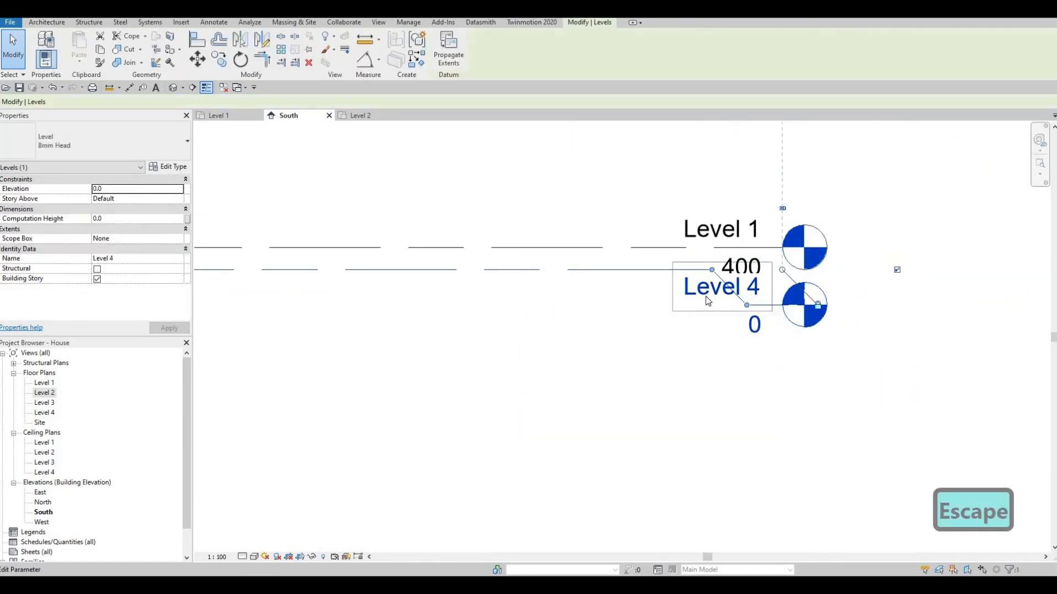
click(708, 300)
text(g)
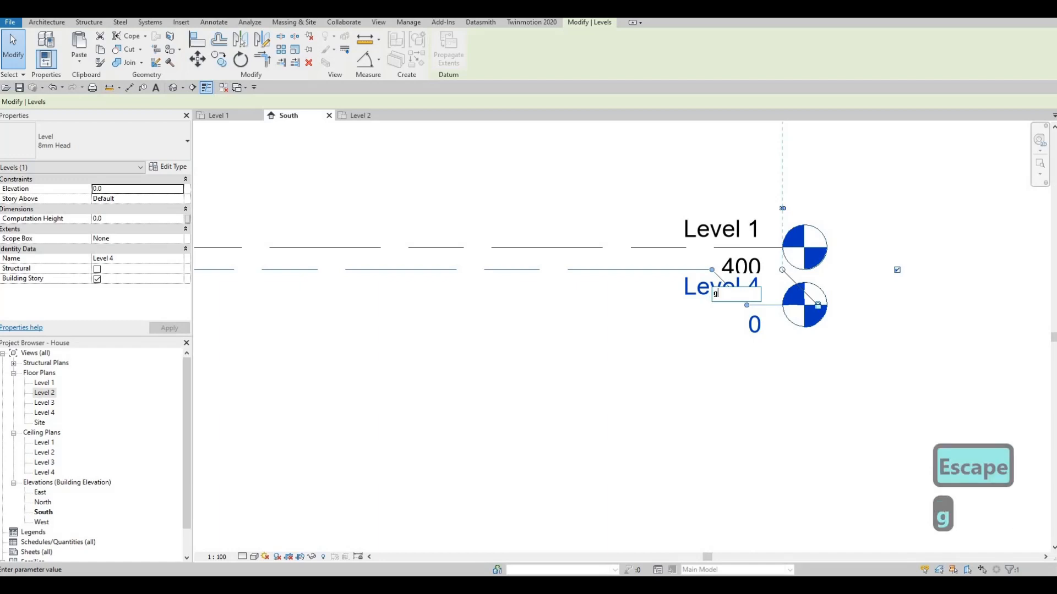
key(BackSpace)
text(Gro)
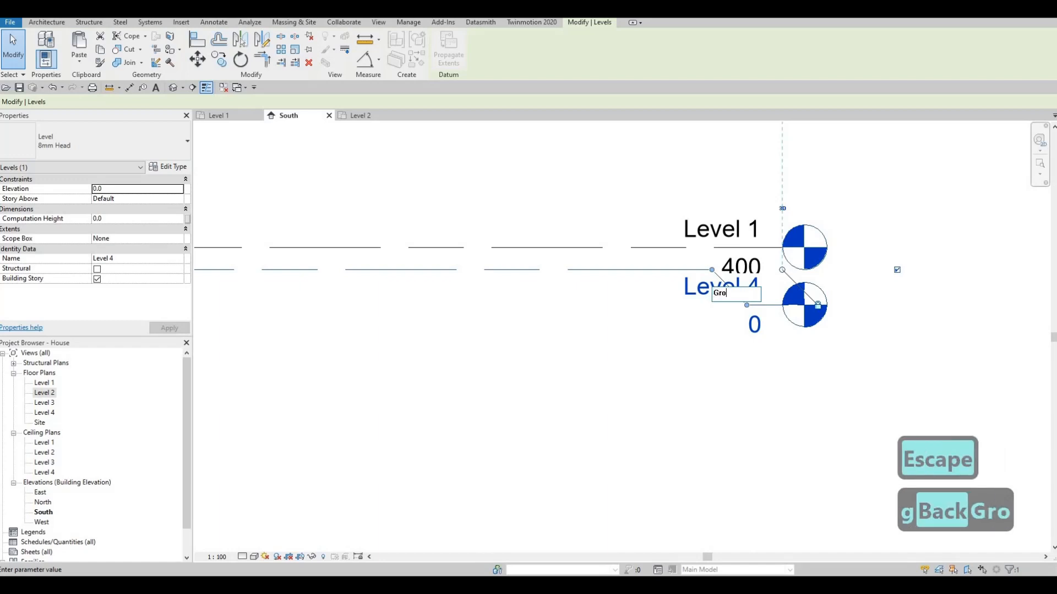
text(und Floor)
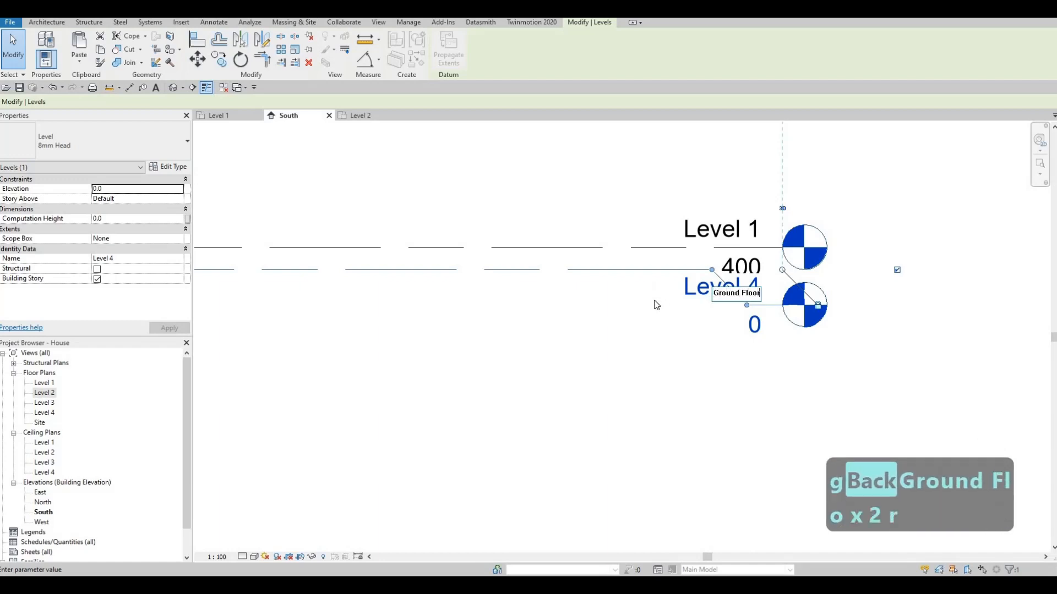
click(604, 319)
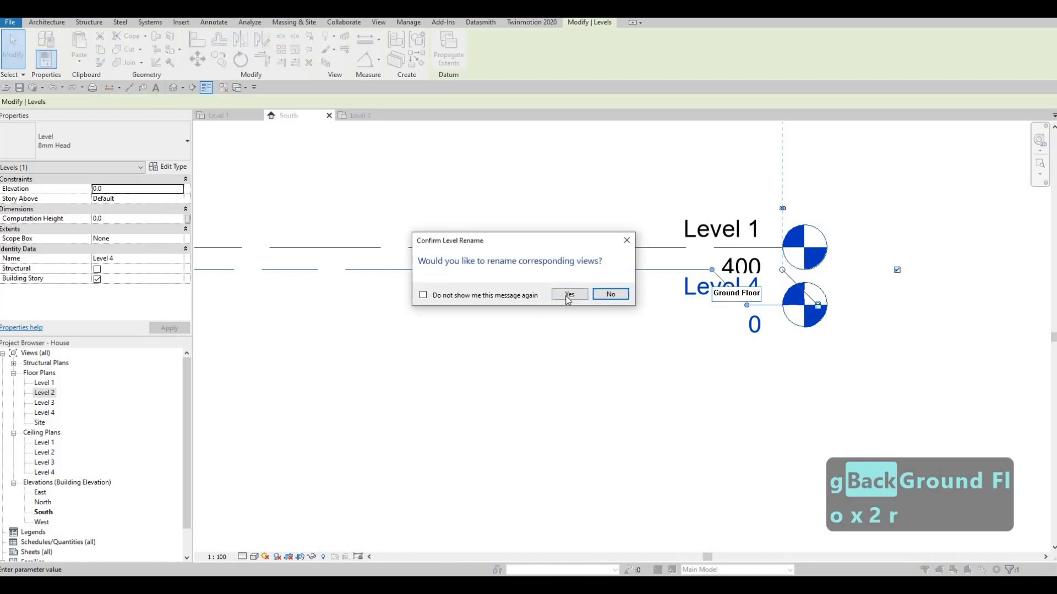
click(568, 295)
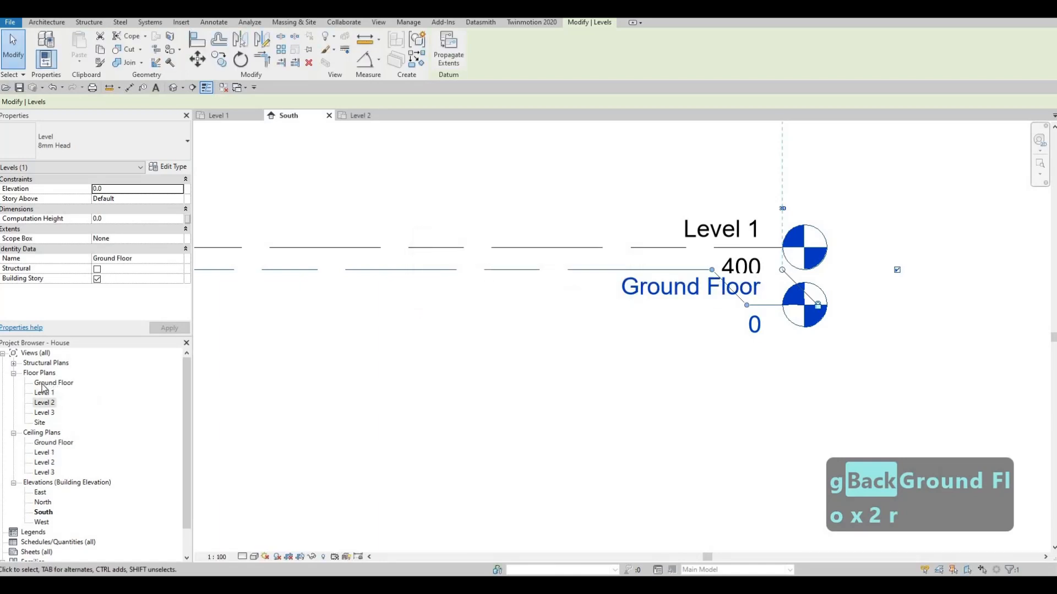
- Reposition the Ground Floor head's elbow so its label sits further below Level 1's
drag(713, 274, 612, 322)
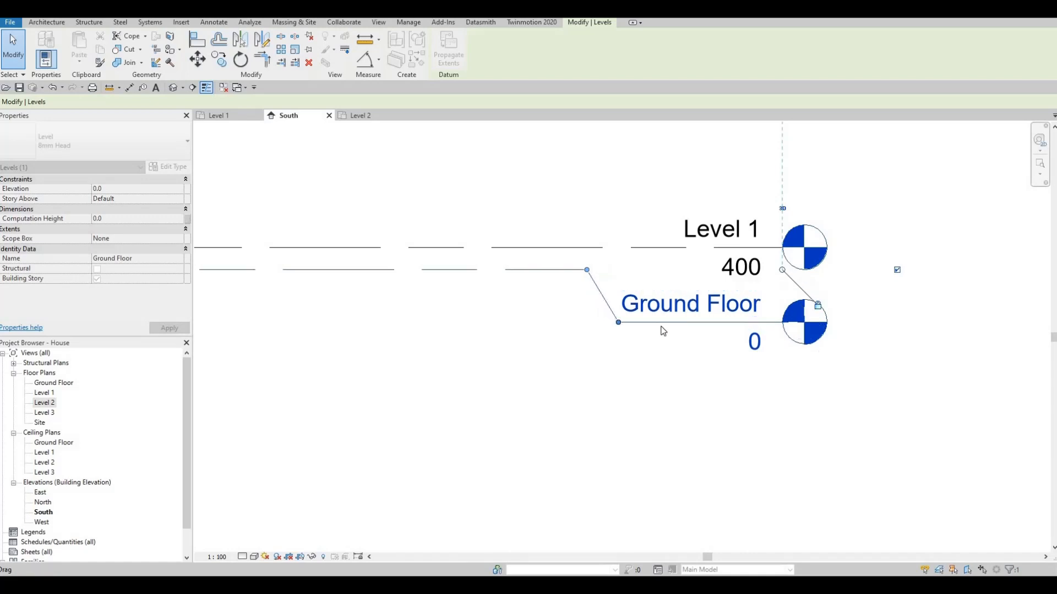
key(Escape)
key(Escape)
- Lower the top ends of the grid lines slightly in the South elevation
scroll(612, 322, down, 2)
middle_drag(612, 322, 863, 317)
scroll(743, 330, down, 1)
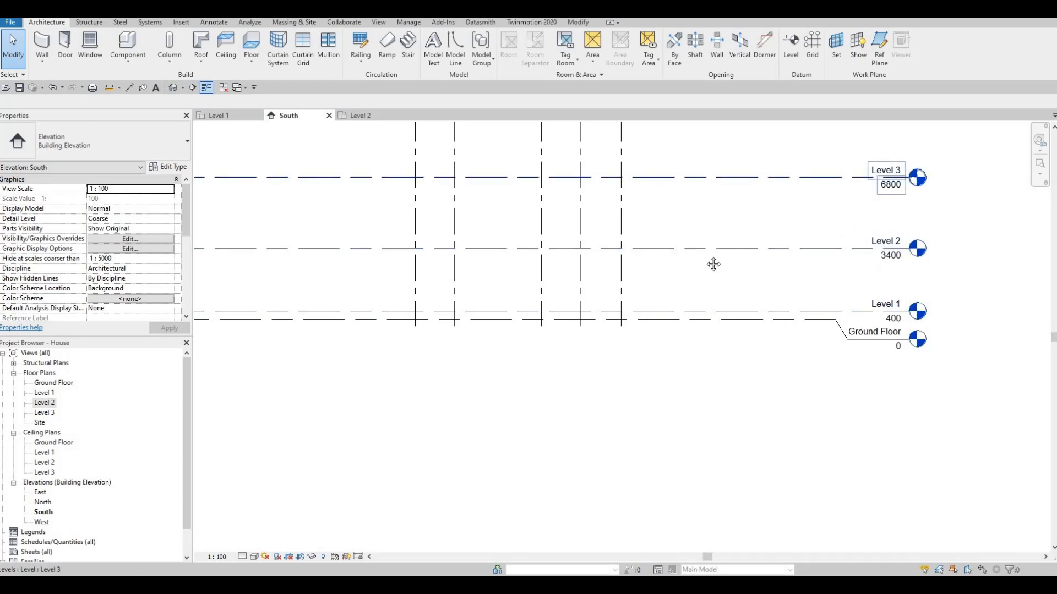
scroll(712, 262, down, 2)
click(678, 187)
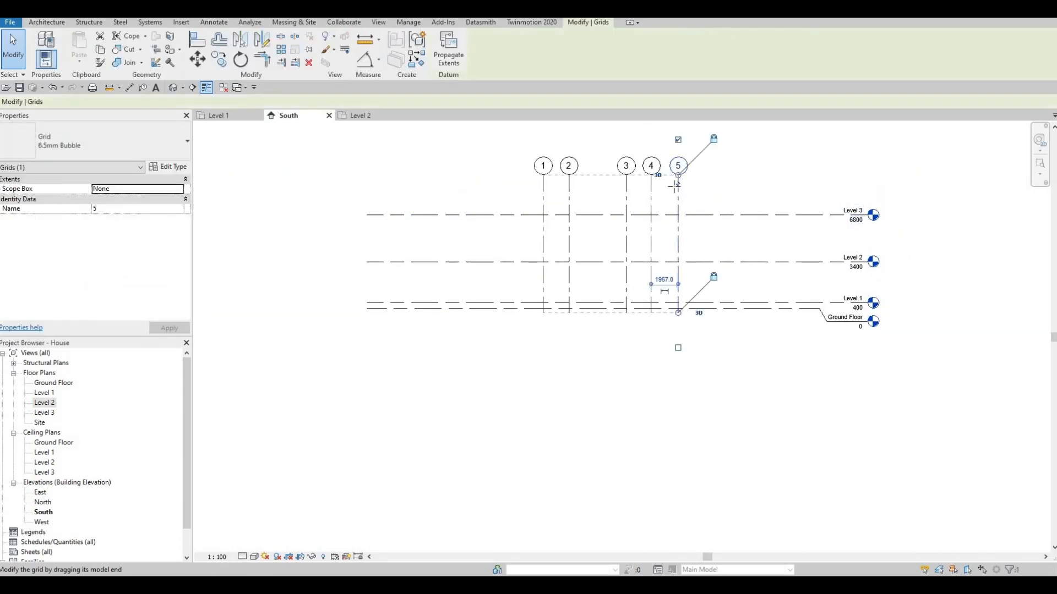
drag(678, 175, 676, 185)
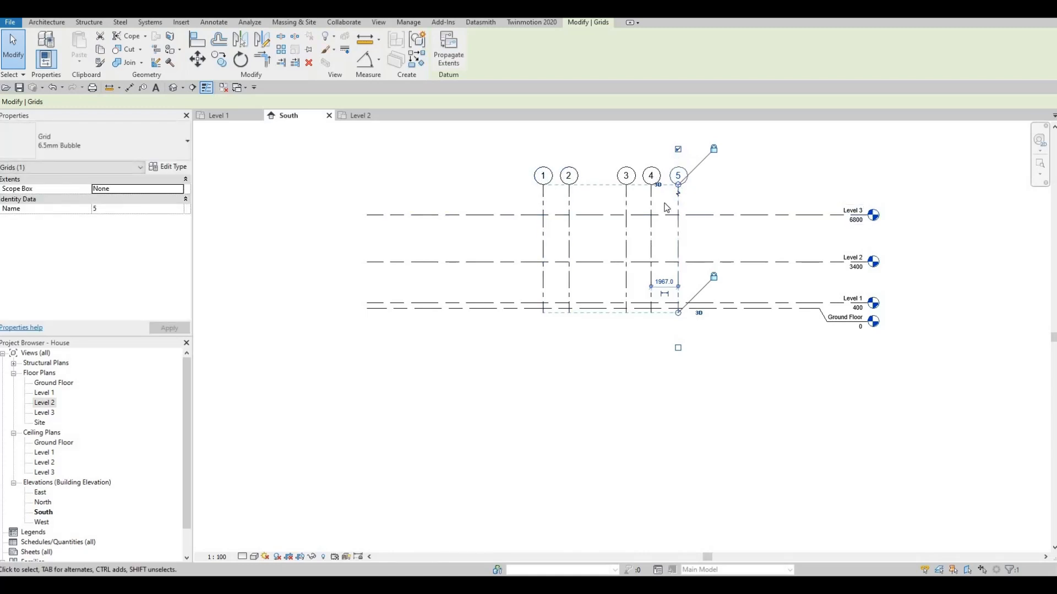
- Open the East elevation and raise the grids' top ends well above Level 3
double_click(40, 493)
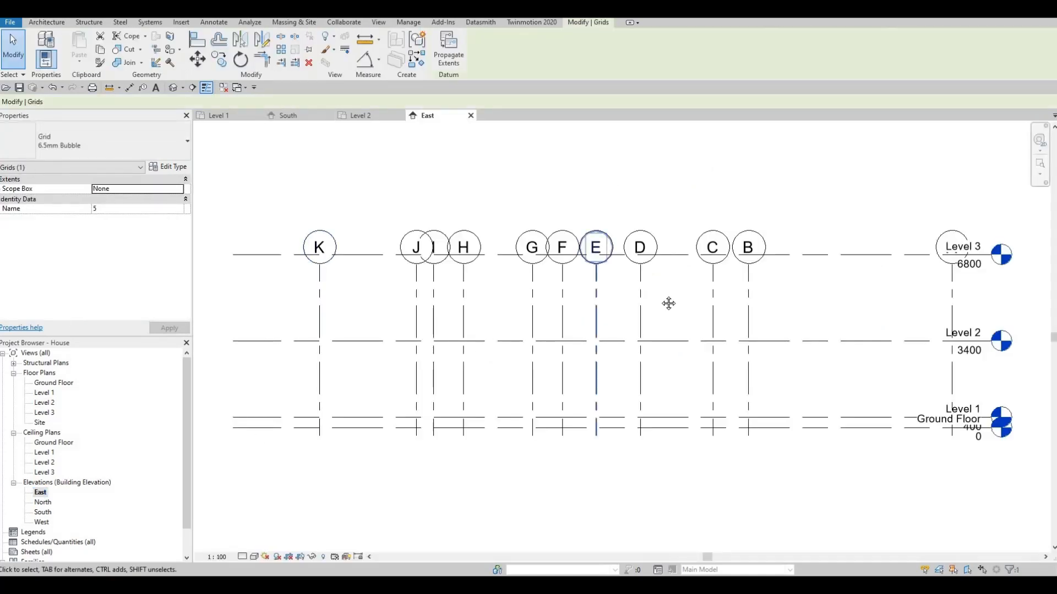
scroll(633, 454, down, 1)
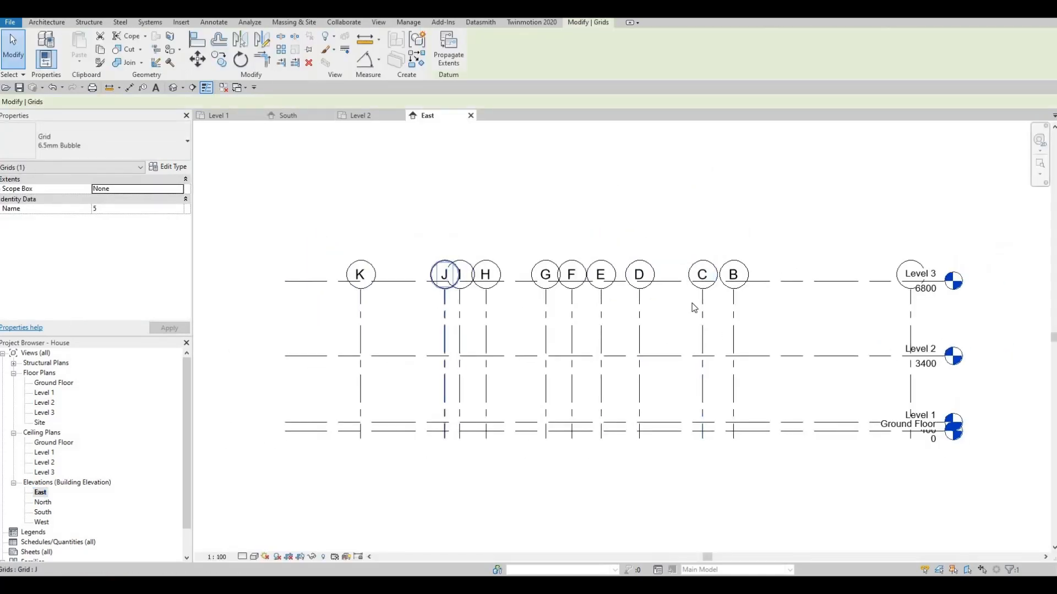
click(733, 302)
drag(733, 289, 726, 261)
drag(760, 310, 689, 288)
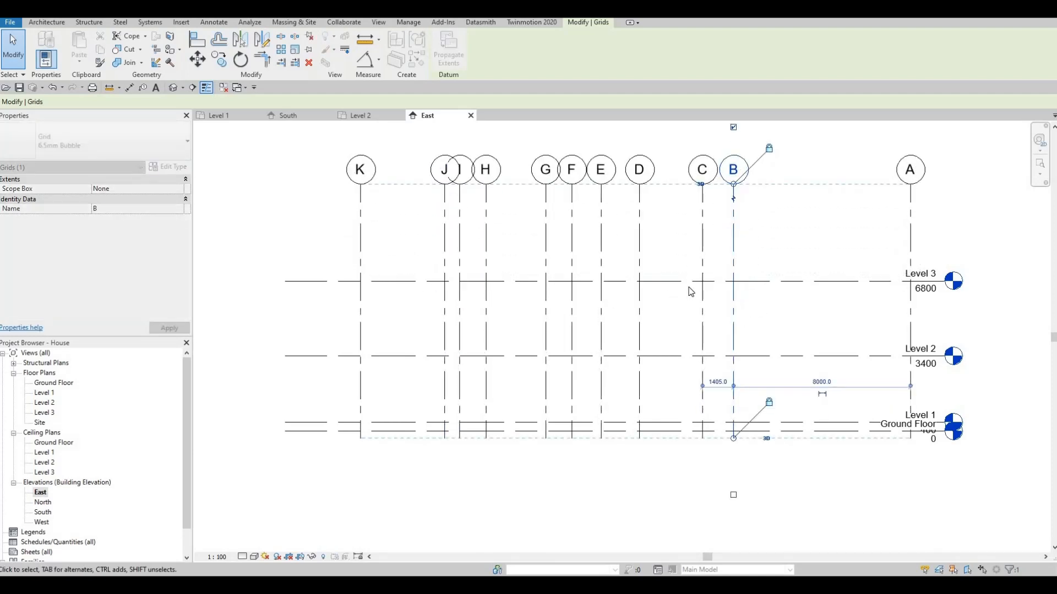
- Extend the levels' right ends past grid A in the East elevation
scroll(690, 275, down, 1)
middle_drag(794, 264, 685, 264)
click(701, 259)
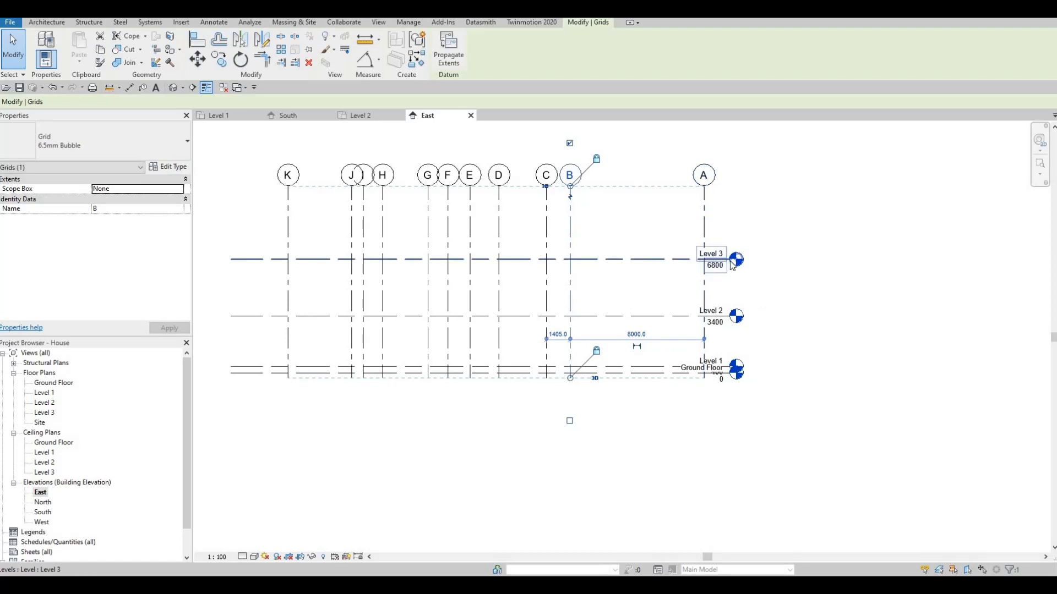
drag(812, 261, 812, 260)
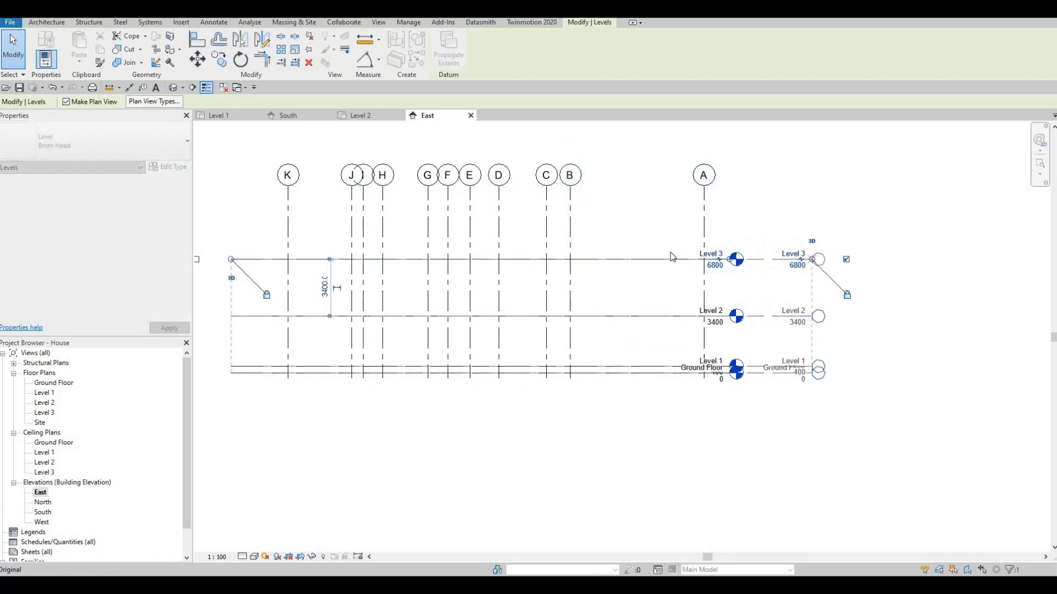
middle_drag(705, 261, 787, 242)
key(Escape)
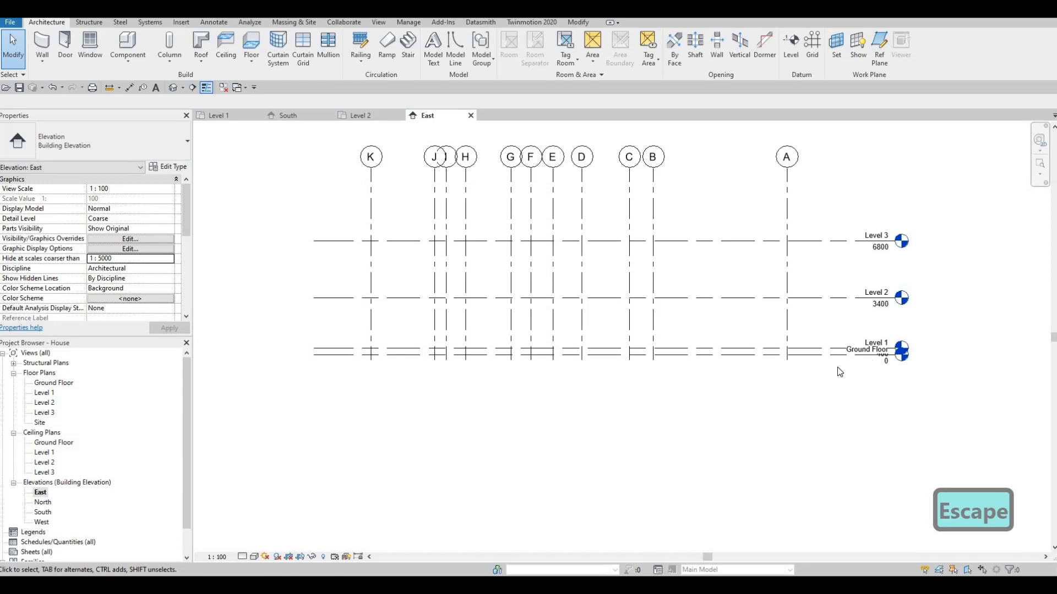
- Add an elbow to the Ground Floor head in the East elevation so its label sits below Level 1's
click(886, 360)
scroll(886, 361, up, 3)
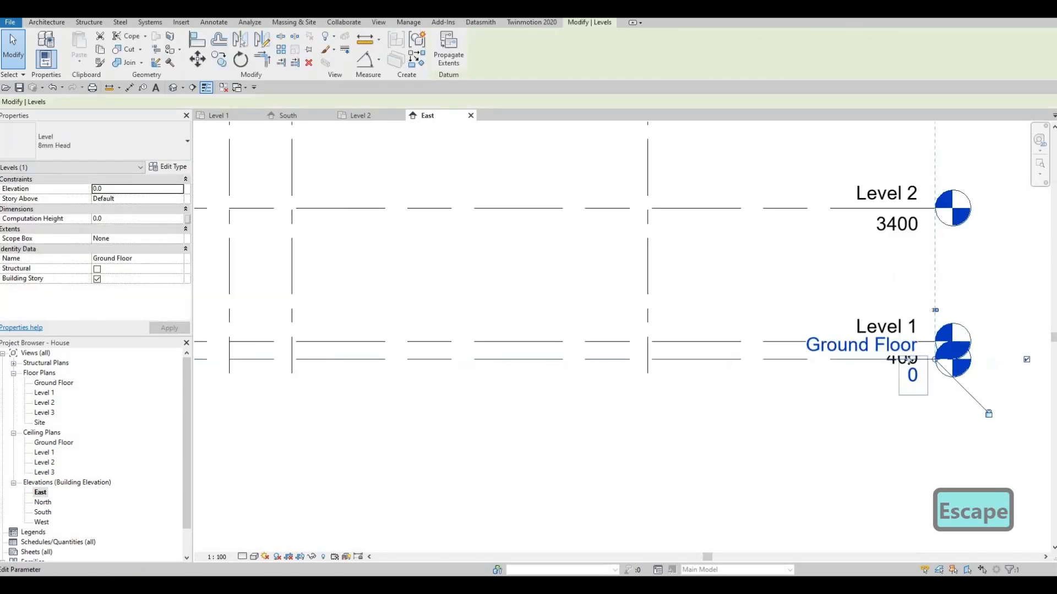
click(887, 365)
drag(792, 361, 834, 381)
key(Escape)
scroll(754, 385, down, 2)
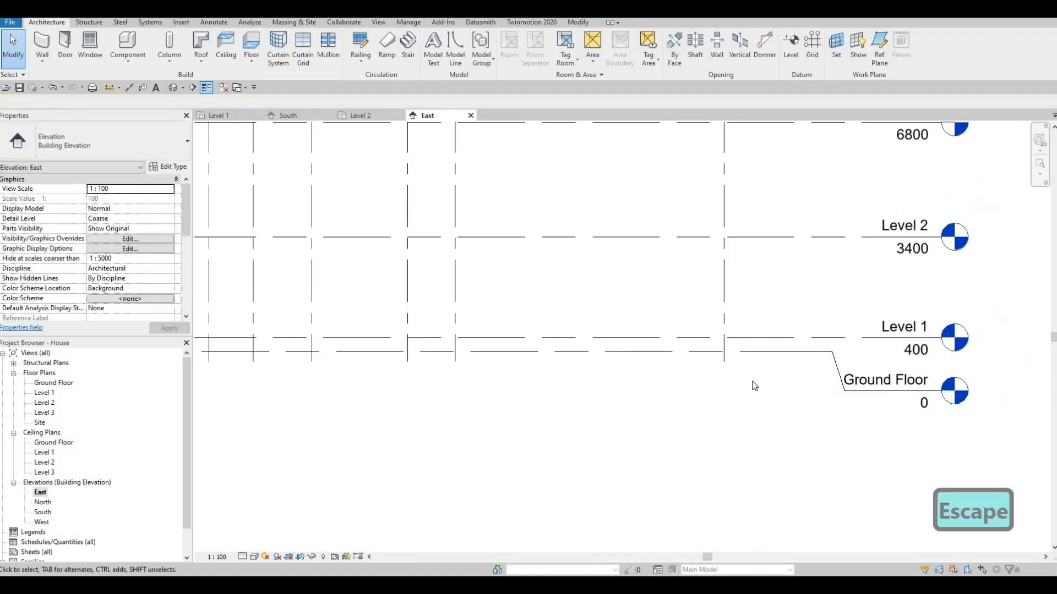
- Open the North elevation and add an elbow to the Ground Floor head so its label sits below Level 1's
scroll(754, 385, down, 2)
scroll(814, 393, down, 2)
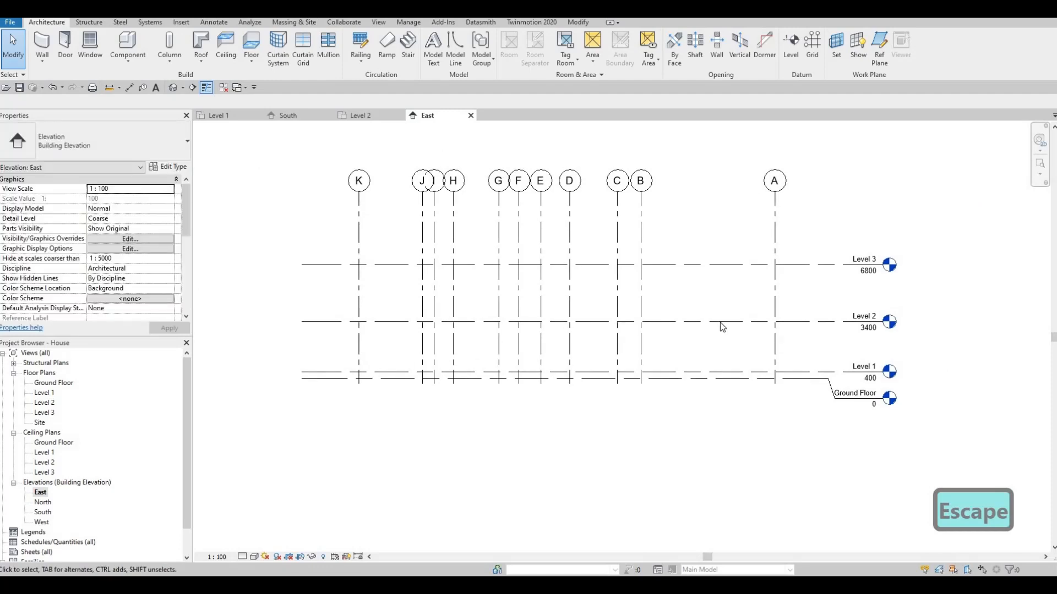
middle_drag(691, 289, 684, 303)
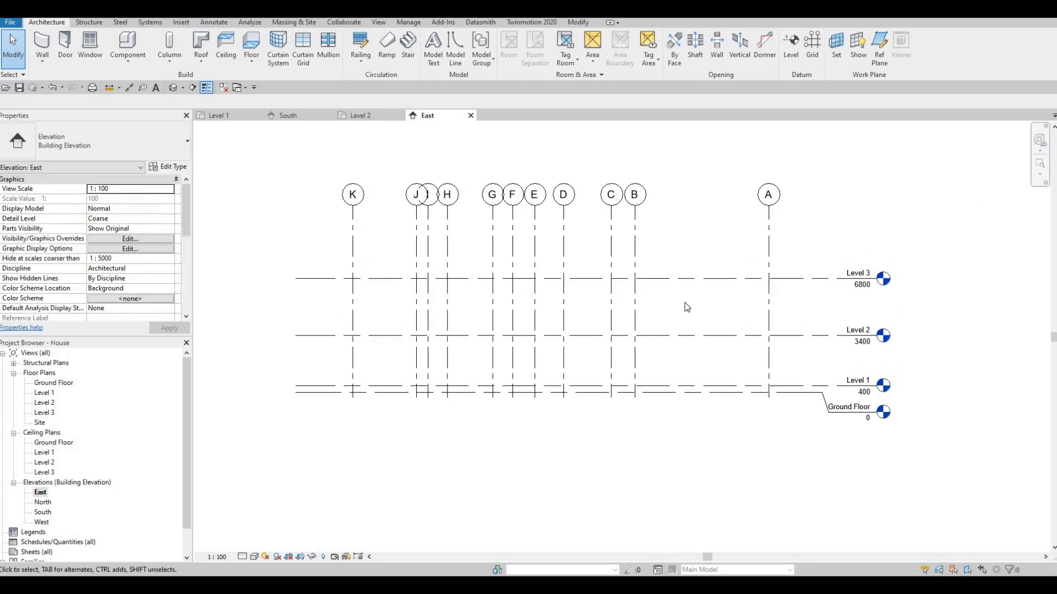
middle_drag(611, 296, 613, 290)
middle_drag(778, 308, 798, 299)
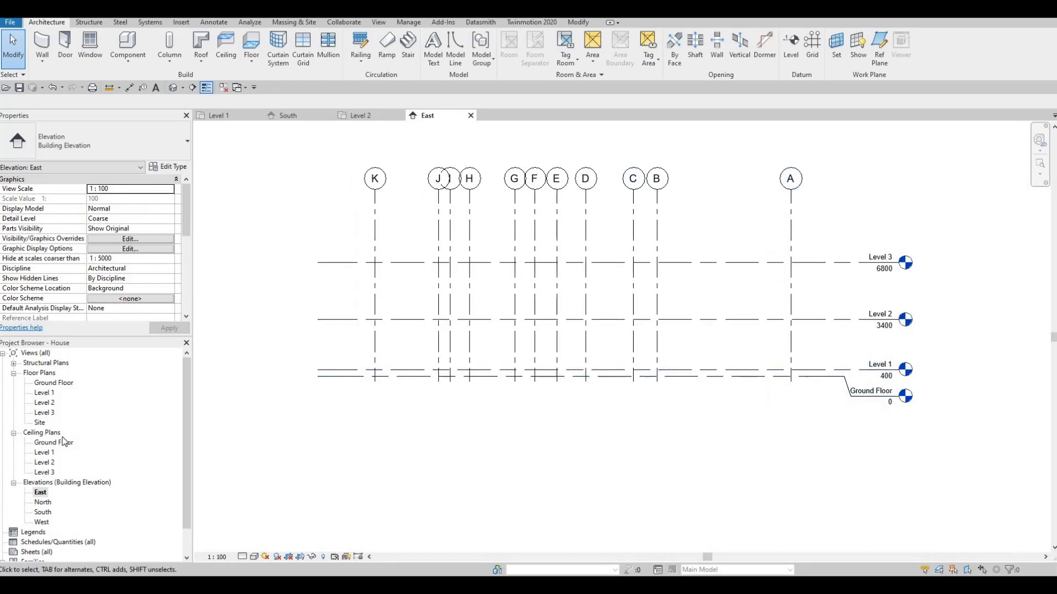
double_click(41, 503)
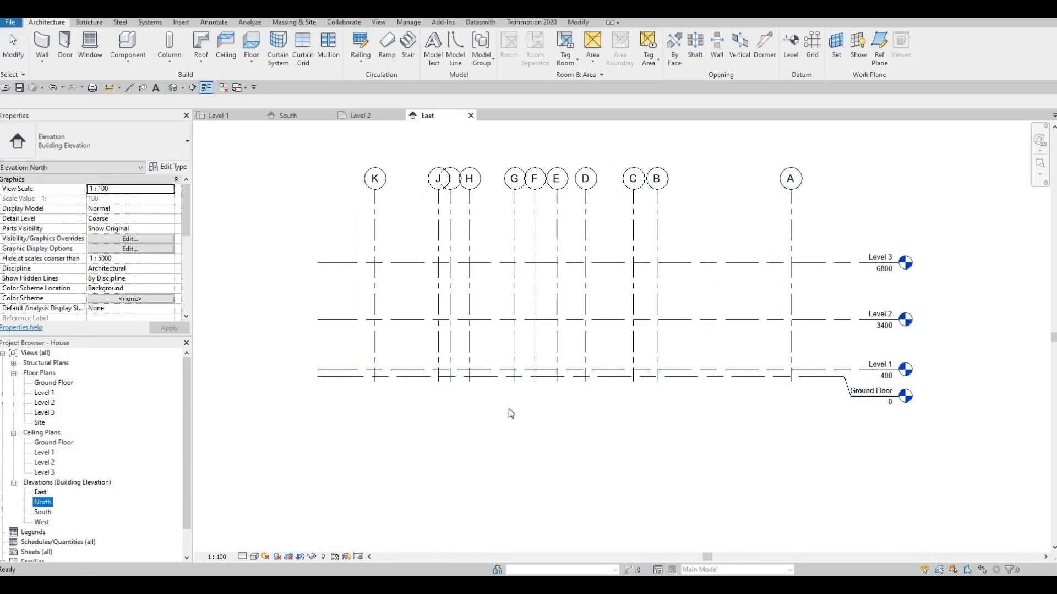
scroll(792, 375, up, 3)
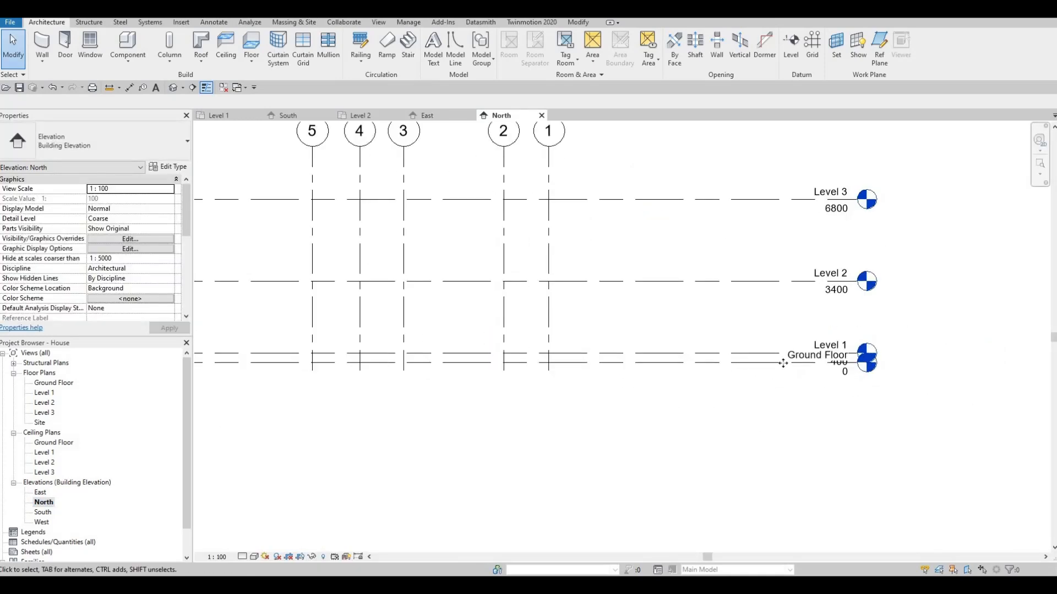
click(841, 364)
click(838, 376)
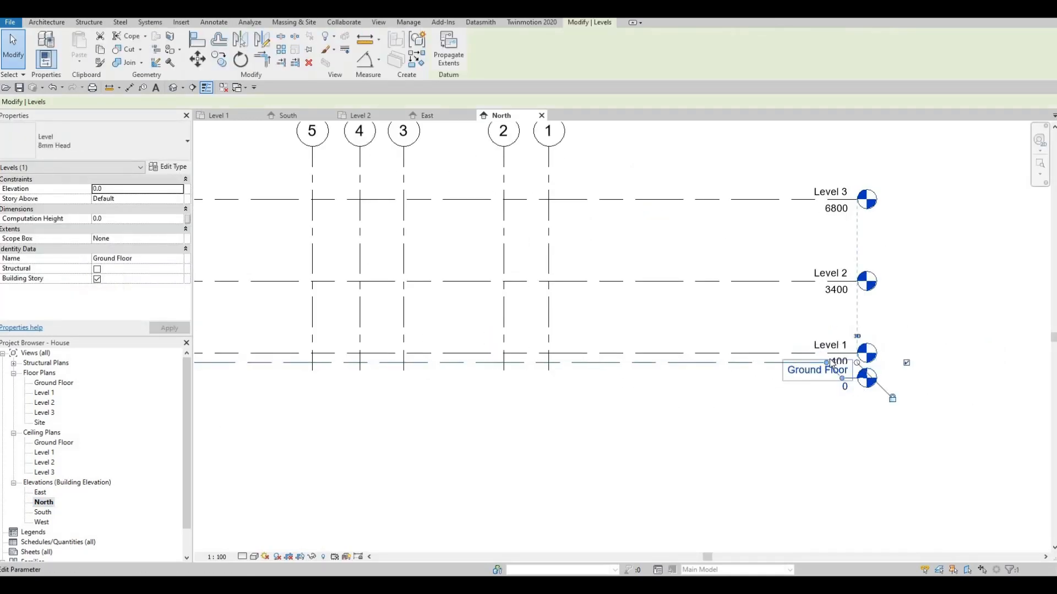
drag(842, 378, 788, 395)
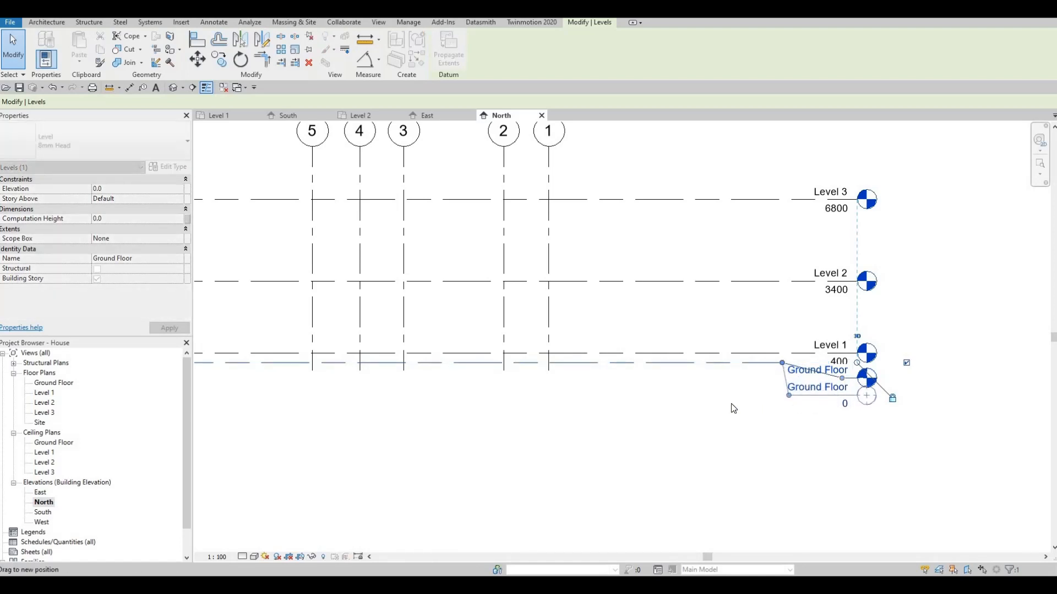
key(Escape)
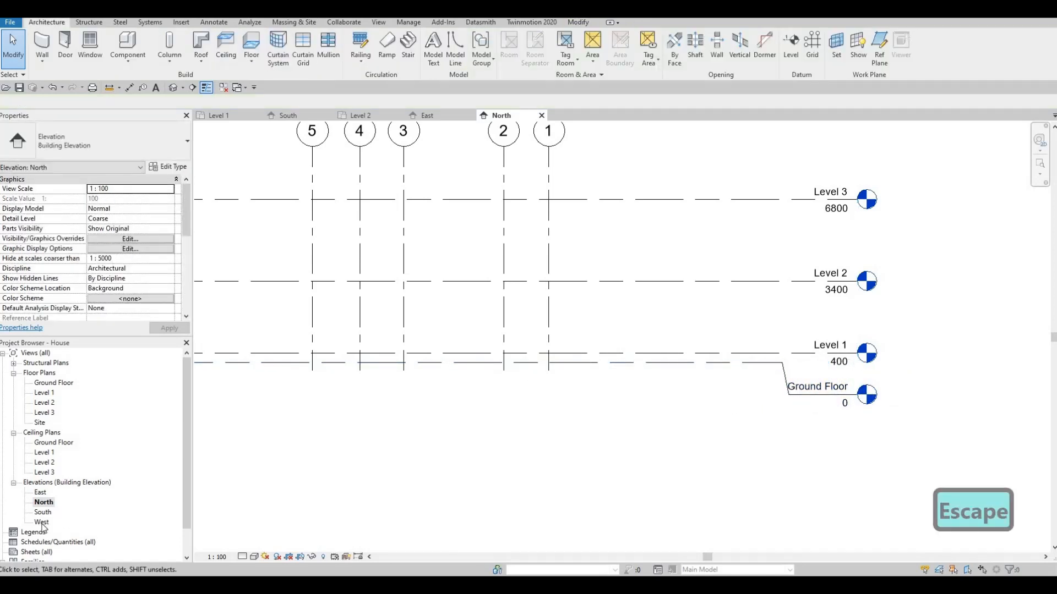
- Open the West elevation and extend the levels' right ends further out
double_click(42, 523)
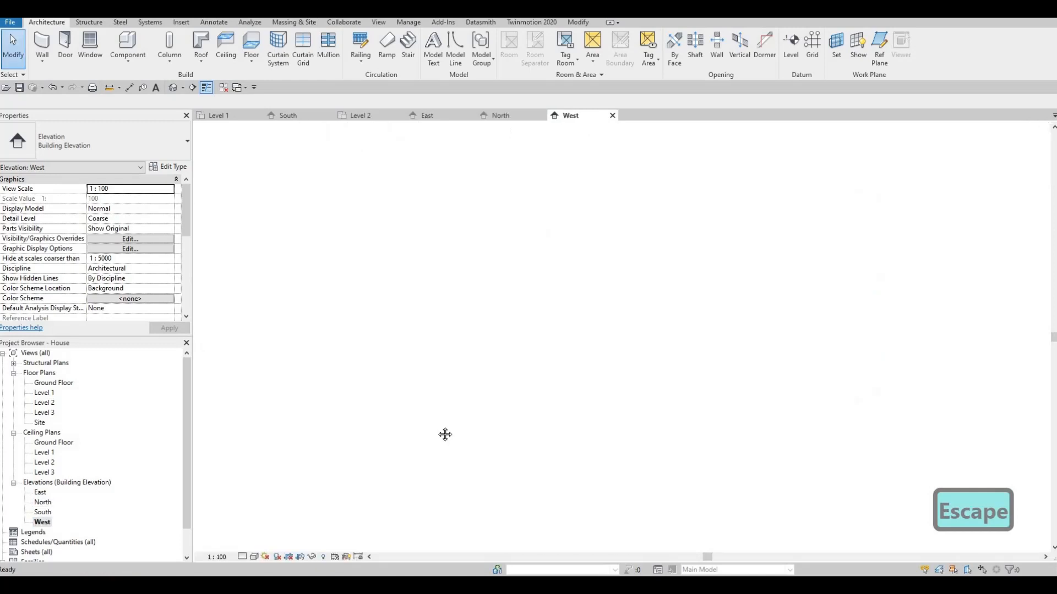
scroll(687, 330, down, 2)
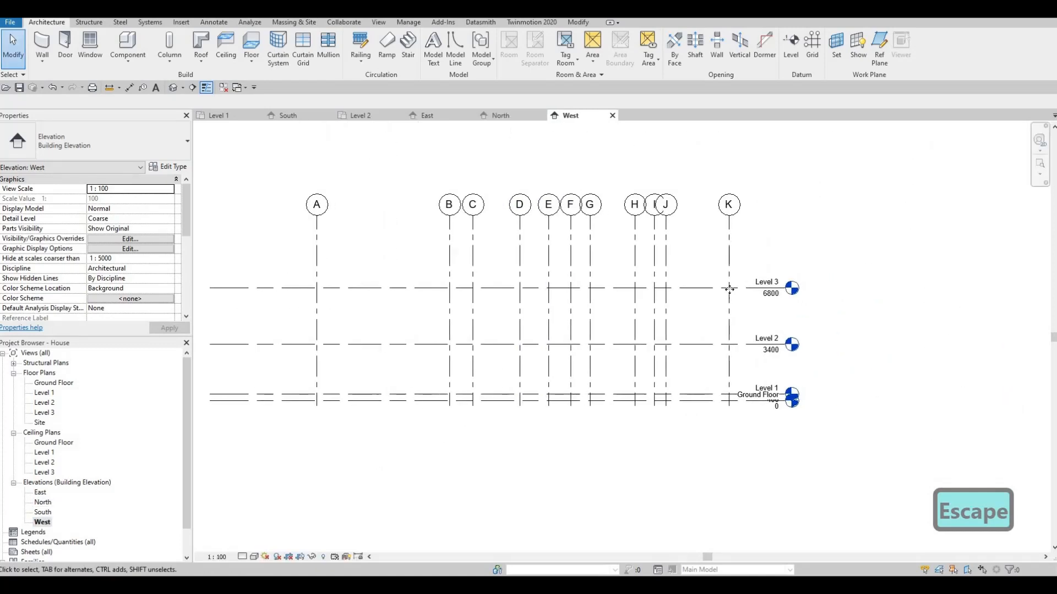
click(784, 292)
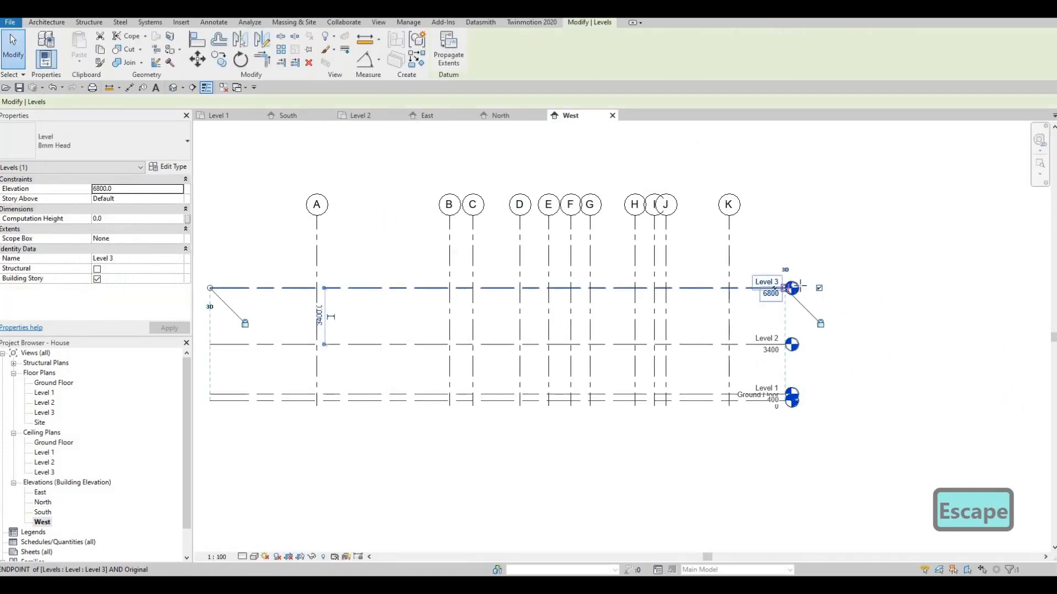
drag(785, 289, 803, 289)
key(Escape)
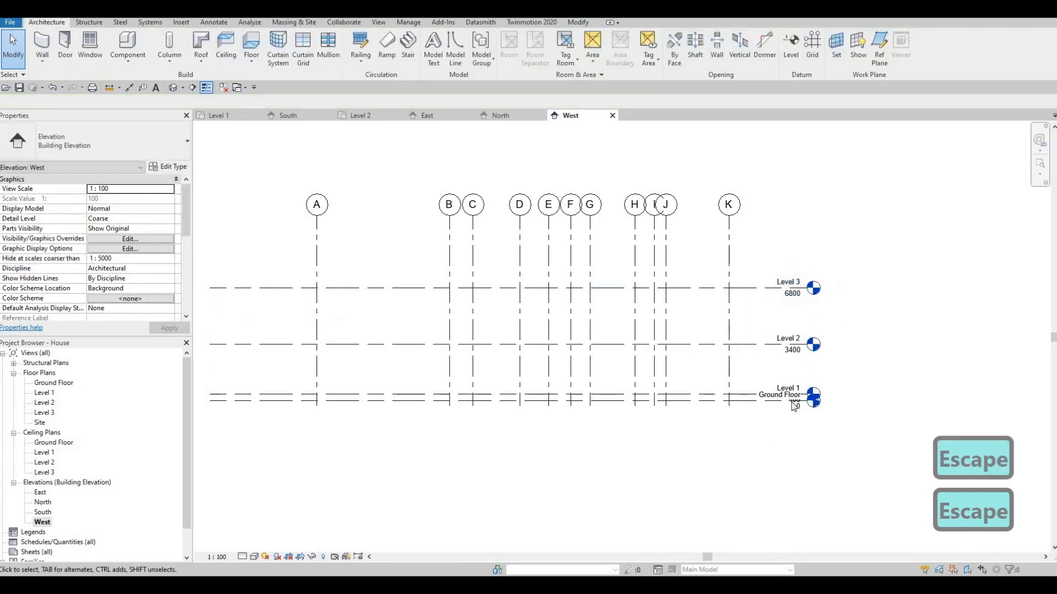
- Add an elbow to the Ground Floor head in the West elevation so its label sits below Level 1's
click(767, 400)
scroll(776, 400, up, 2)
click(787, 409)
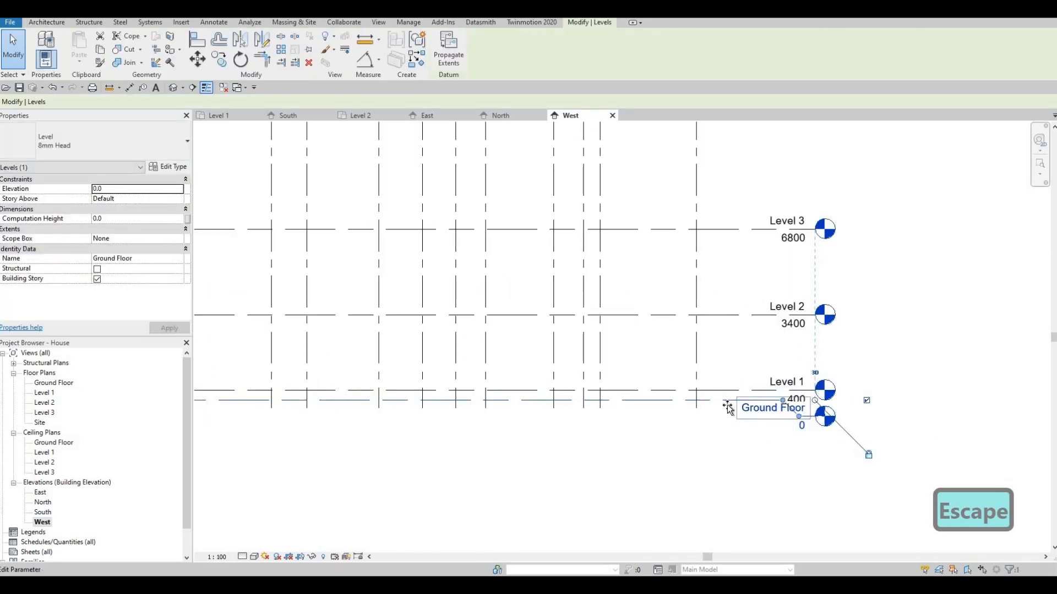
drag(717, 400, 697, 383)
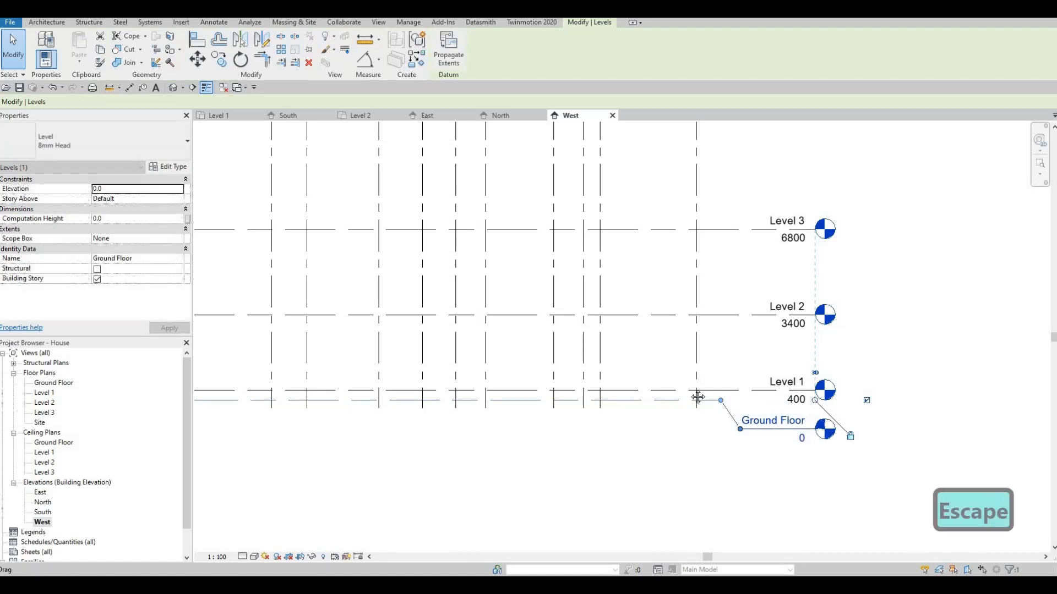
key(Escape)
scroll(679, 385, down, 2)
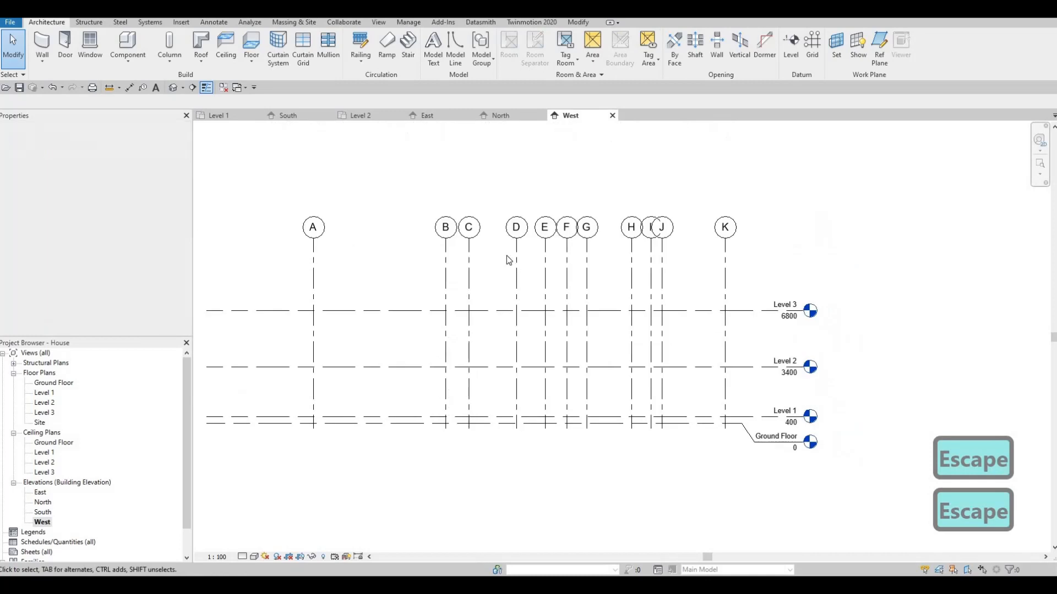
- Add an elbow to grid J's bubble to offset it away from grid I
click(663, 253)
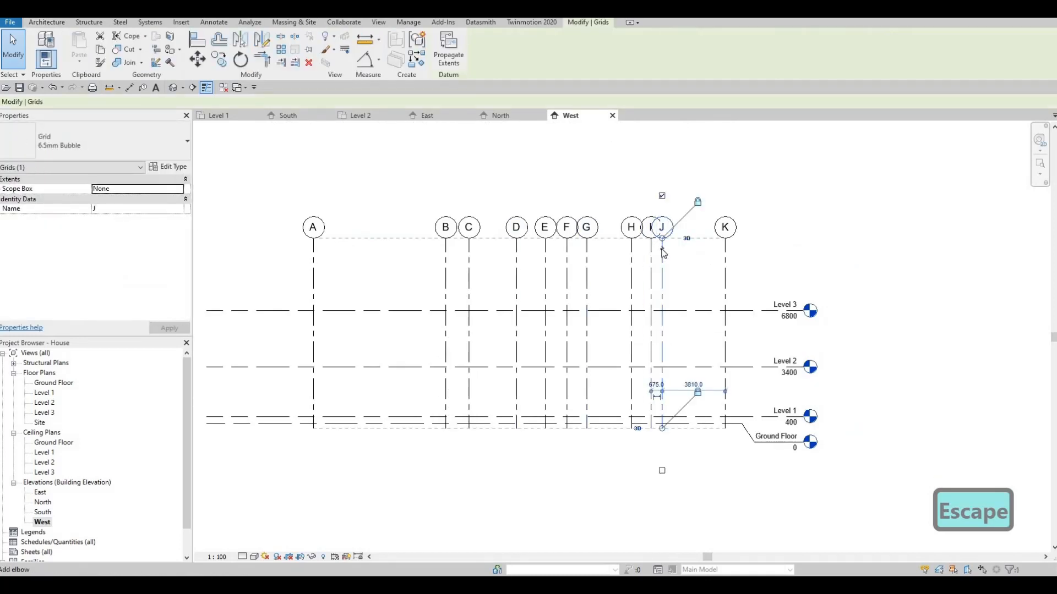
click(662, 249)
mouse_move(651, 249)
mouse_down()
mouse_move(680, 245)
mouse_move(664, 265)
mouse_up()
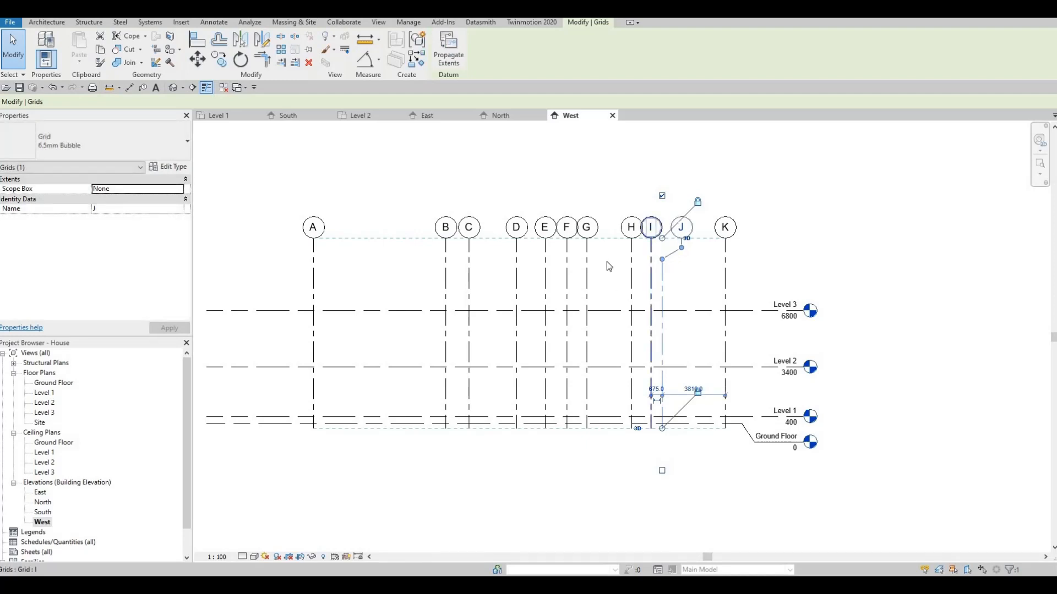
- Undo the elbow just added to grid J's bubble in the West elevation
key(Escape)
key(Escape)
key(ctrl+z)
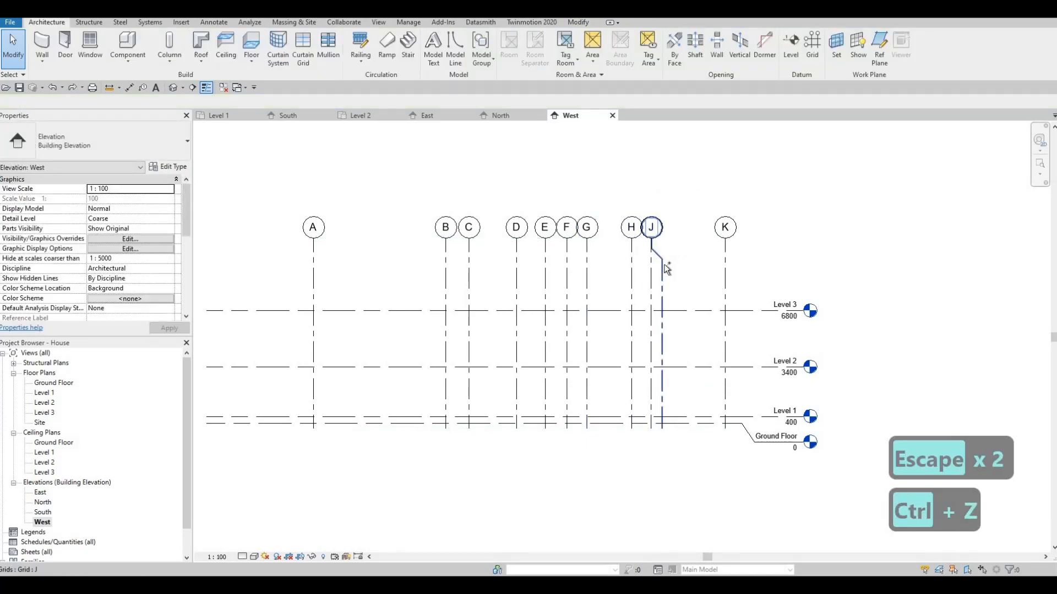
key(ctrl+z)
key(Escape)
scroll(621, 271, down, 2)
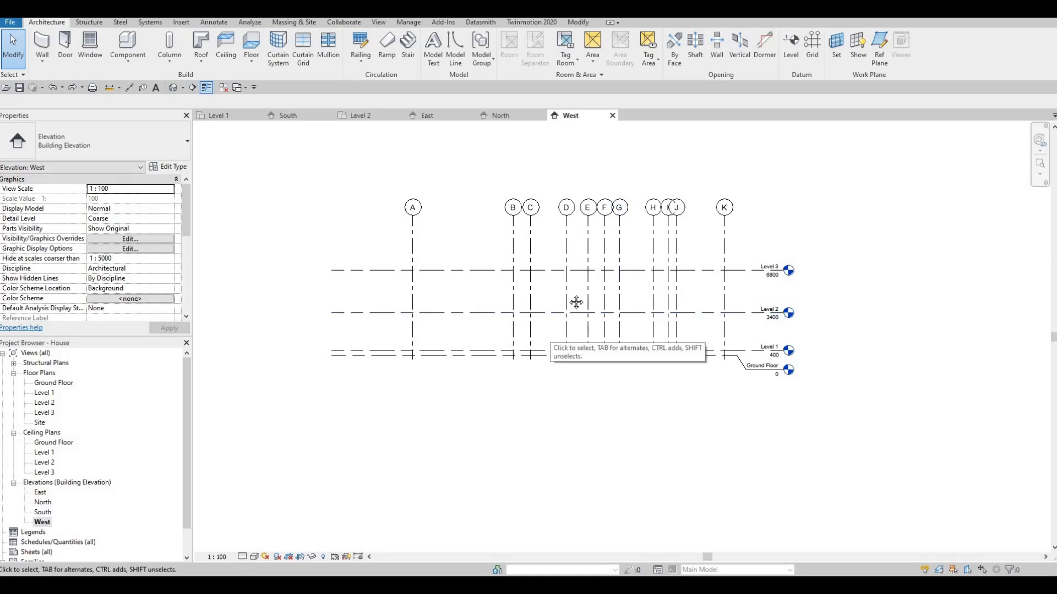
middle_drag(576, 302, 597, 306)
key(Escape)
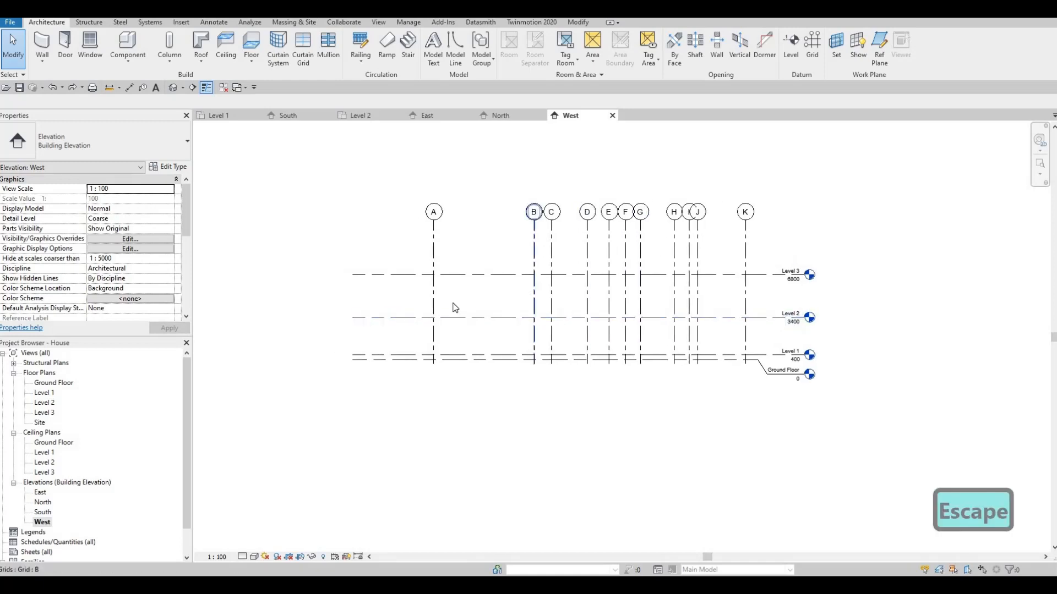
middle_drag(452, 304, 461, 283)
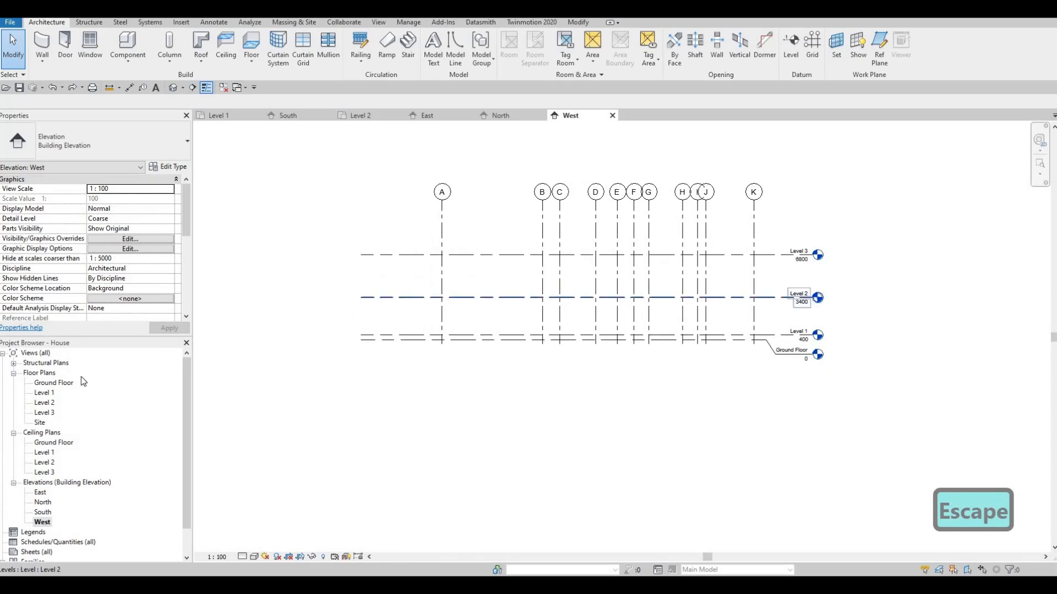
- Open the Level 1 floor plan and zoom to fit the whole plan
double_click(44, 393)
middle_drag(526, 339, 633, 328)
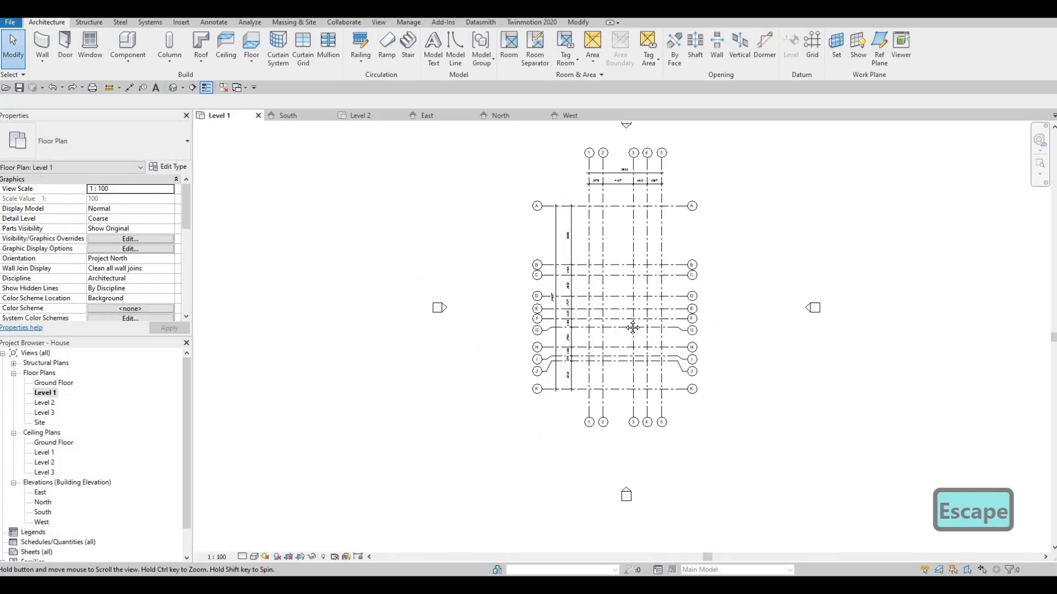
key(Escape)
scroll(629, 315, up, 2)
scroll(639, 272, down, 2)
middle_drag(638, 271, 632, 304)
scroll(617, 298, down, 2)
middle_drag(581, 282, 554, 303)
scroll(615, 209, up, 1)
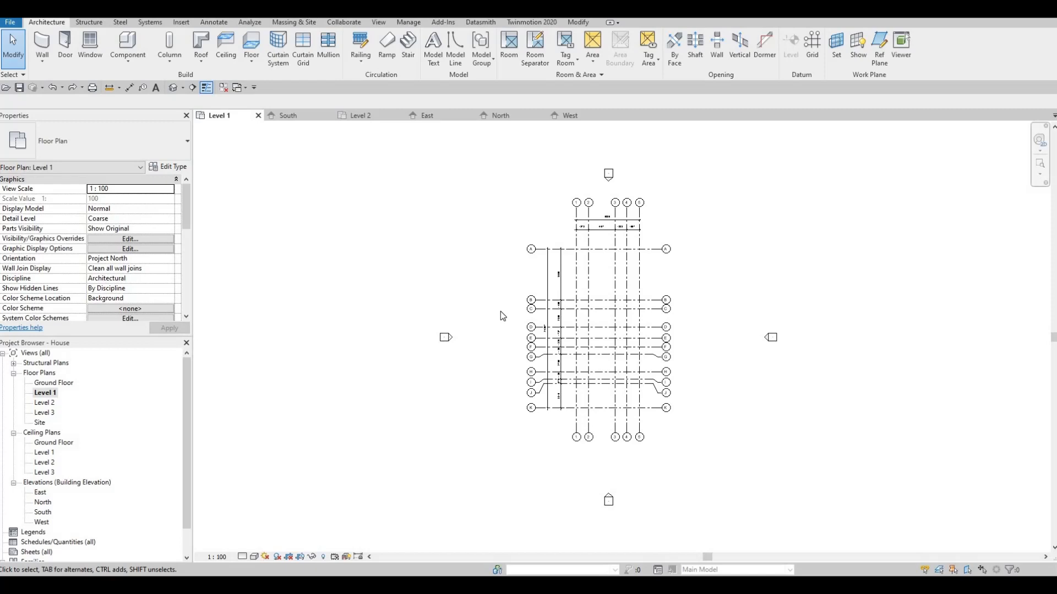
key(z)
key(a)
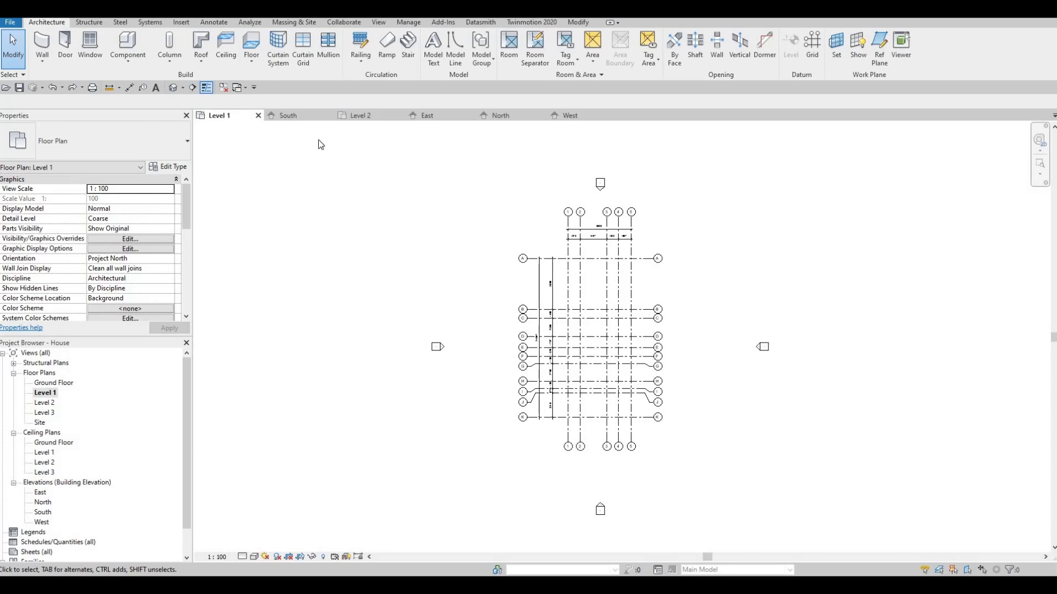
- Close all inactive views, leaving only the Level 1 plan open
click(224, 89)
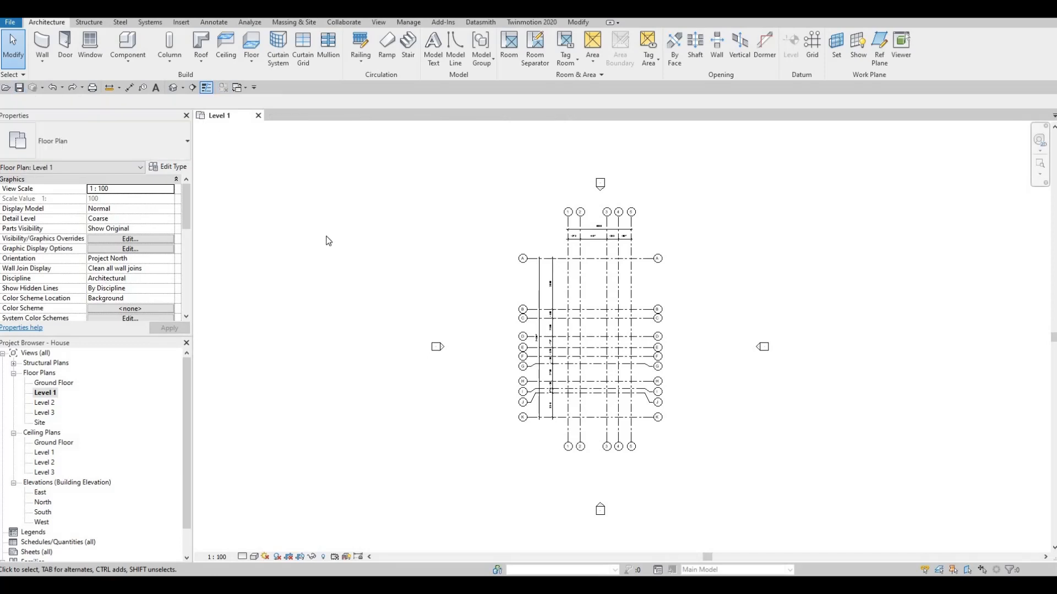
scroll(349, 237, down, 3)
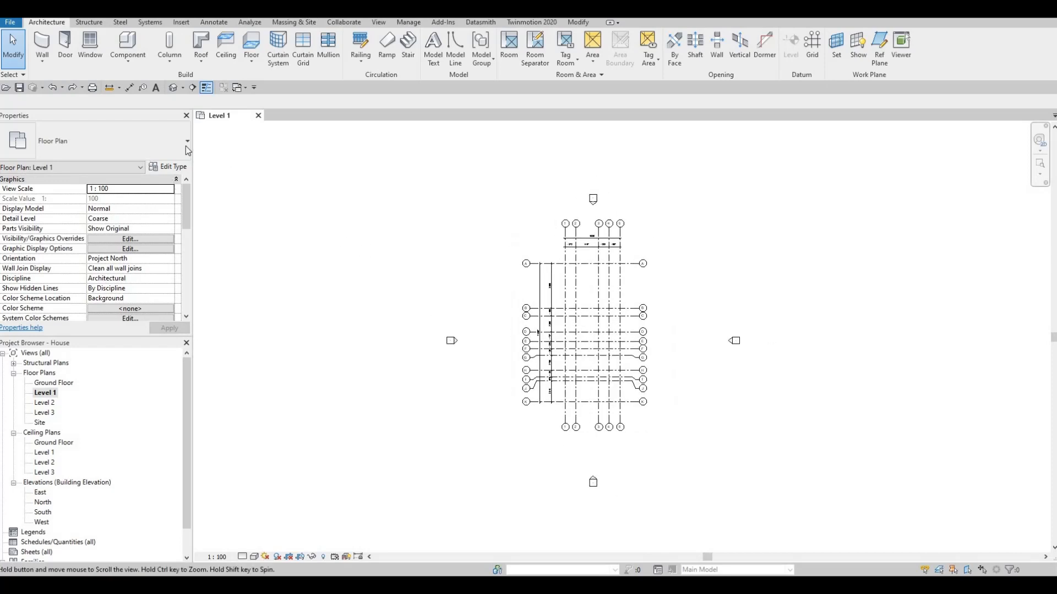
middle_drag(337, 199, 374, 200)
middle_drag(460, 231, 440, 215)
middle_drag(532, 250, 523, 248)
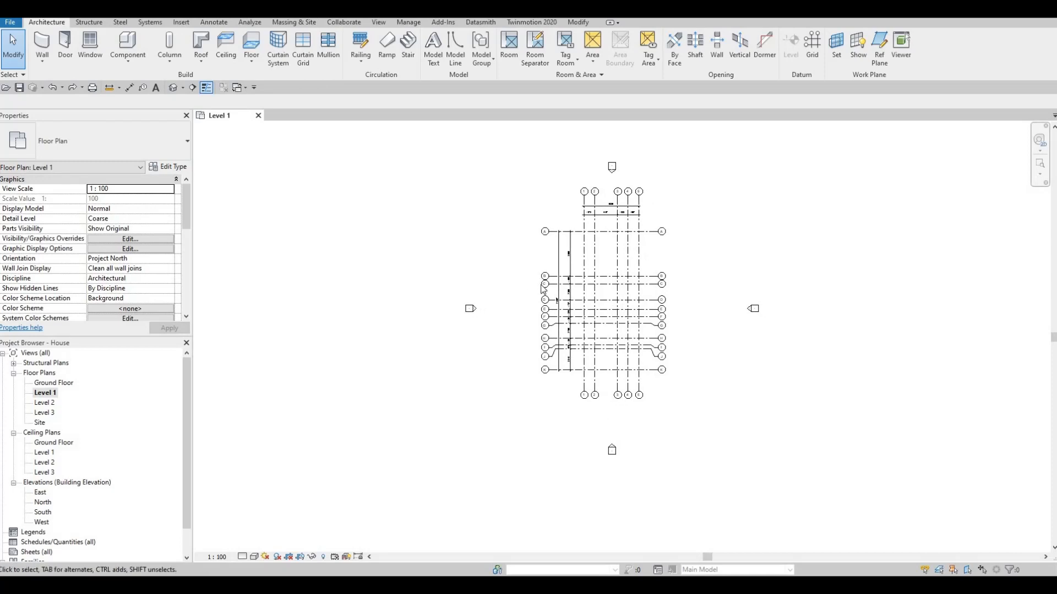
middle_drag(579, 298, 563, 318)
scroll(537, 292, up, 2)
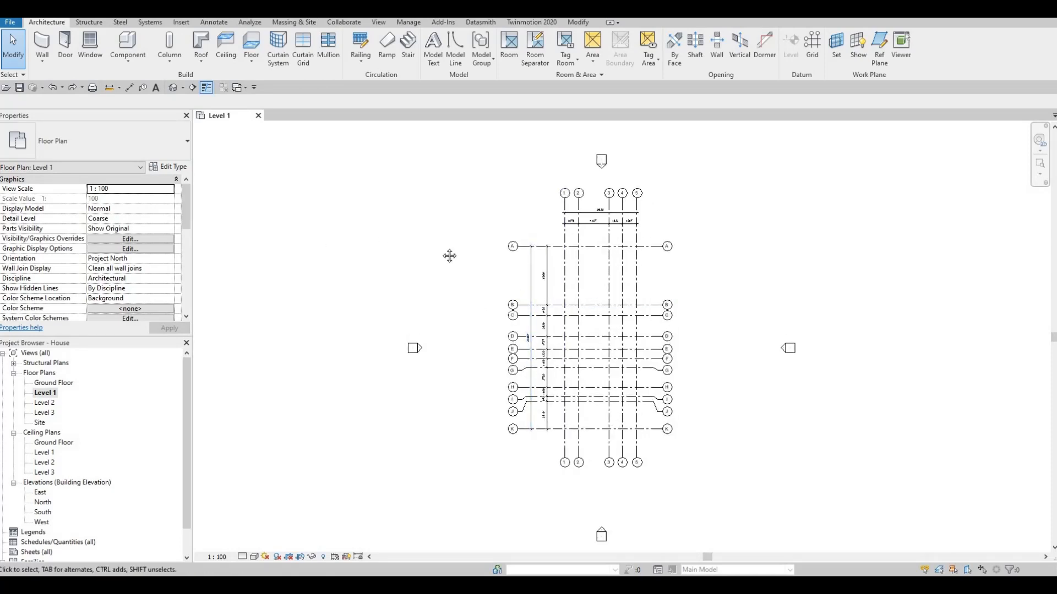
middle_drag(658, 291, 606, 270)
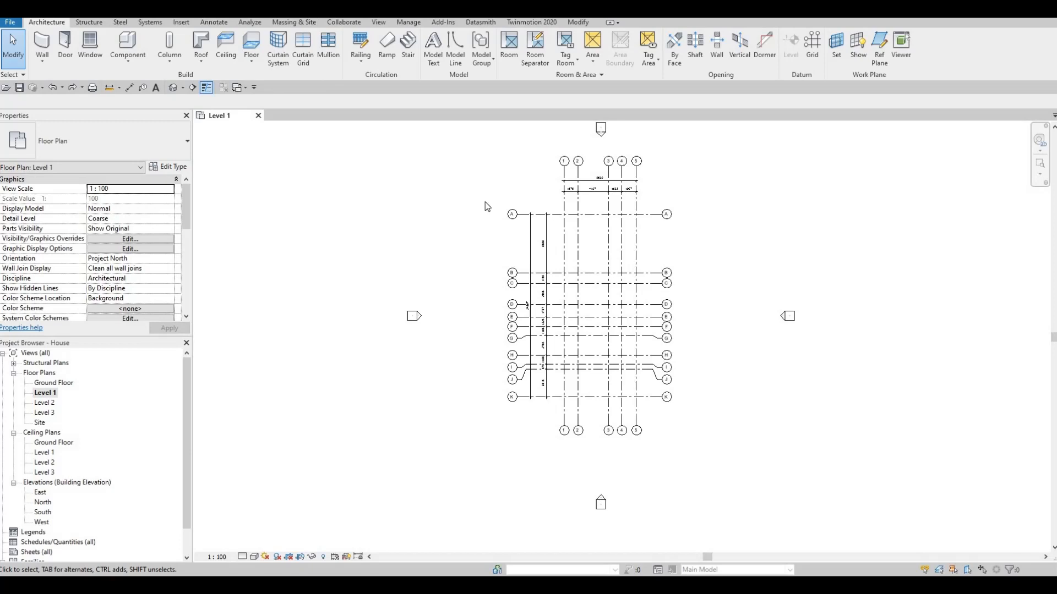
middle_drag(536, 210, 533, 238)
scroll(538, 248, up, 2)
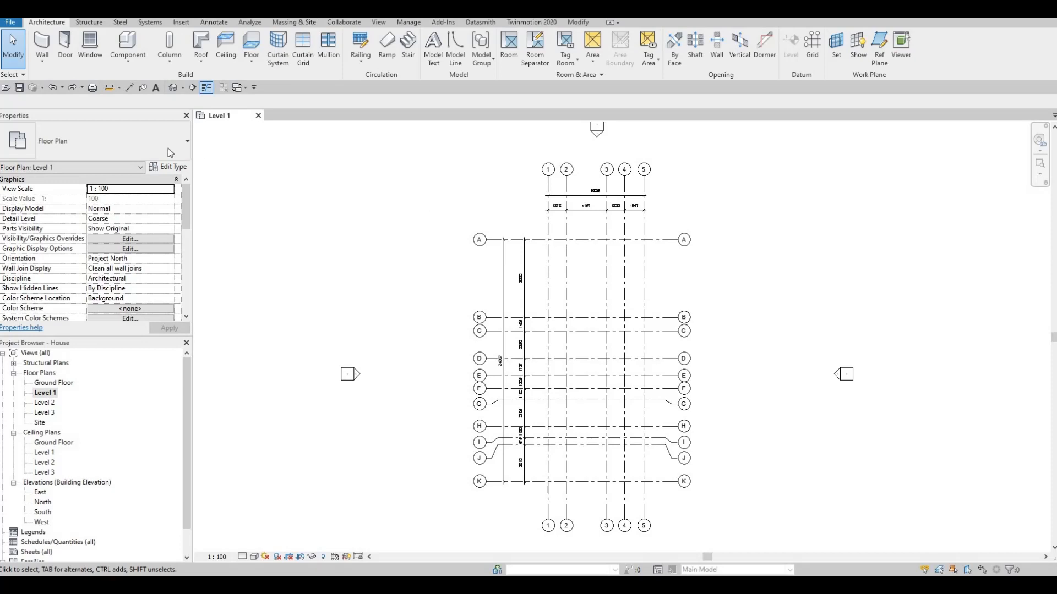
- Start the Wall tool and choose the Exterior - Brick on CMU wall type
click(46, 49)
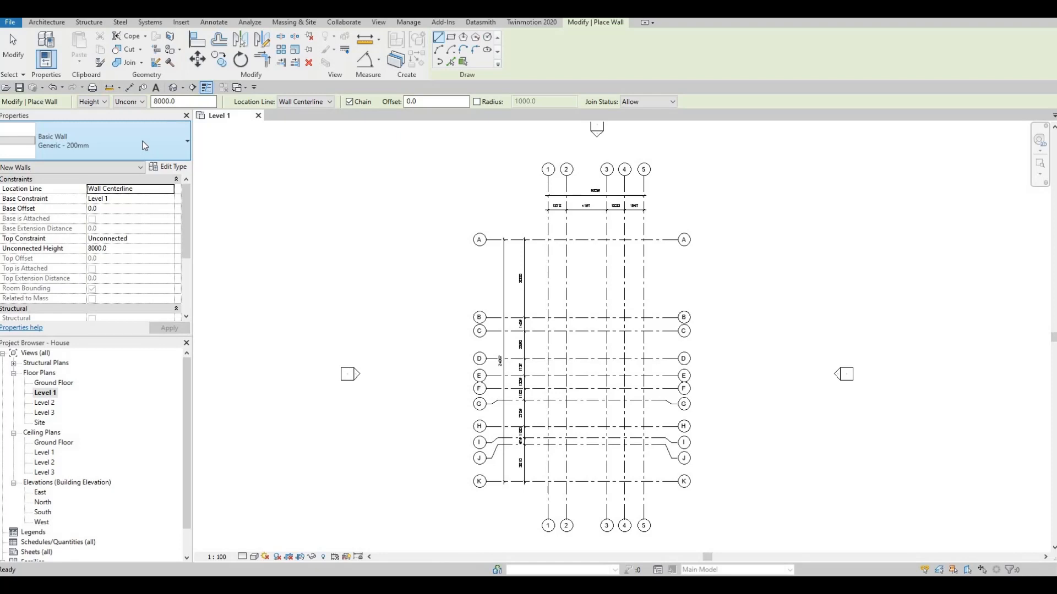
click(98, 155)
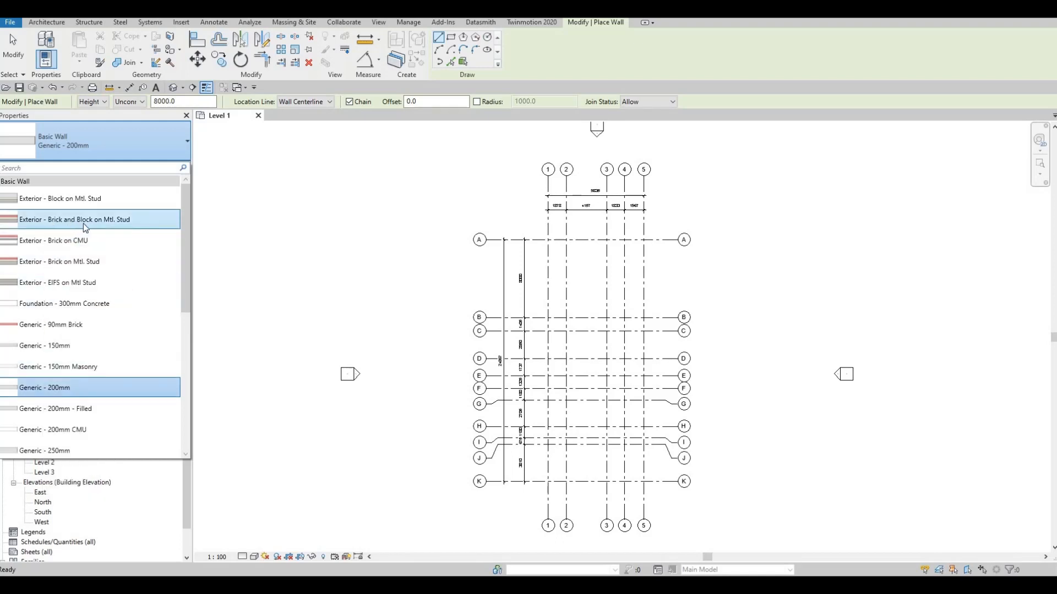
mouse_move(101, 221)
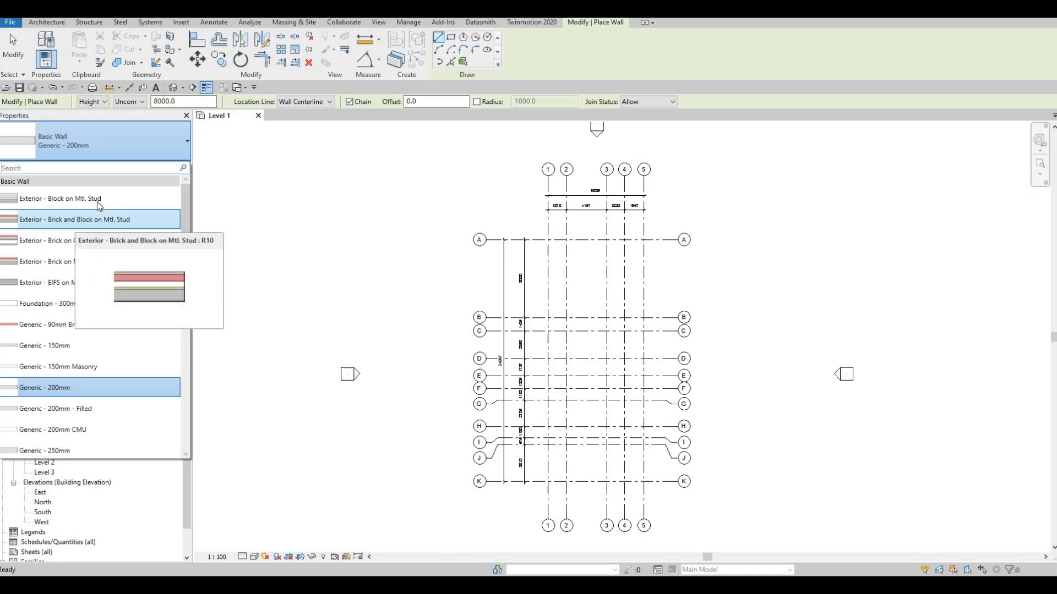
click(70, 240)
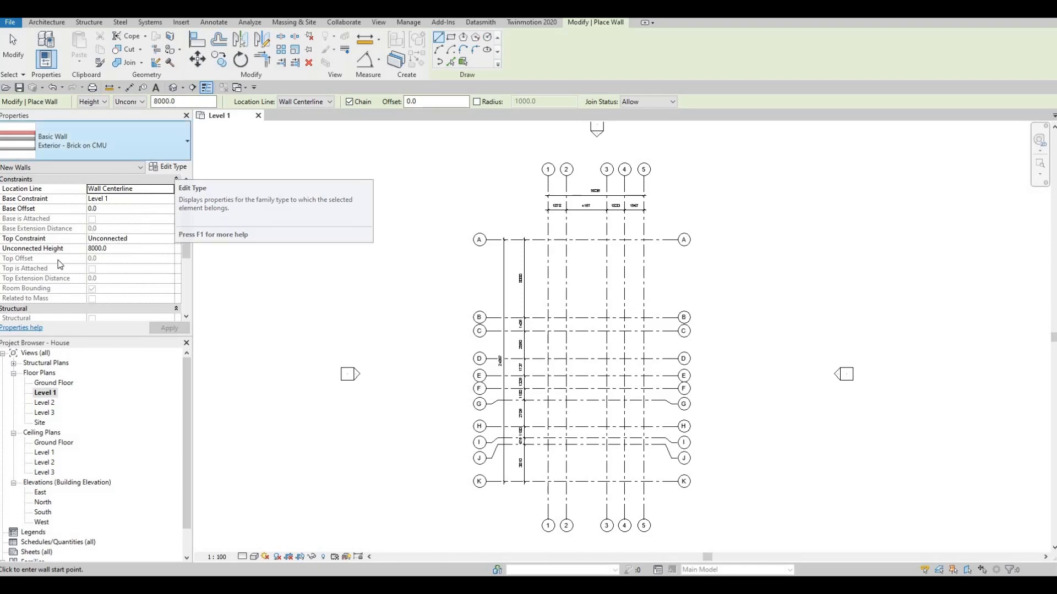
- Duplicate the wall type and name the new type EXTERIOR WALL 1
click(154, 148)
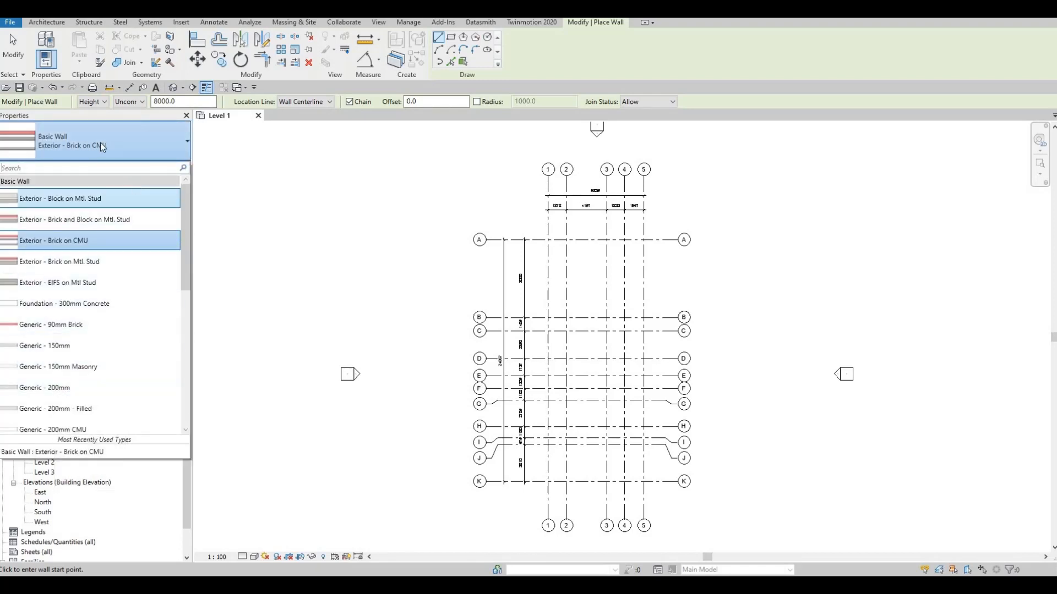
key(Escape)
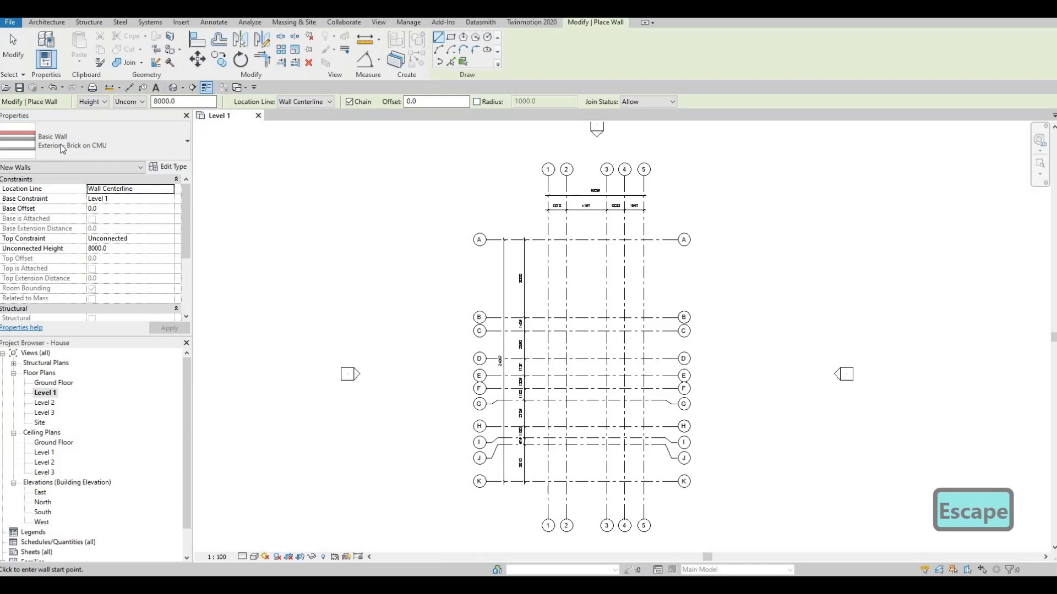
click(164, 167)
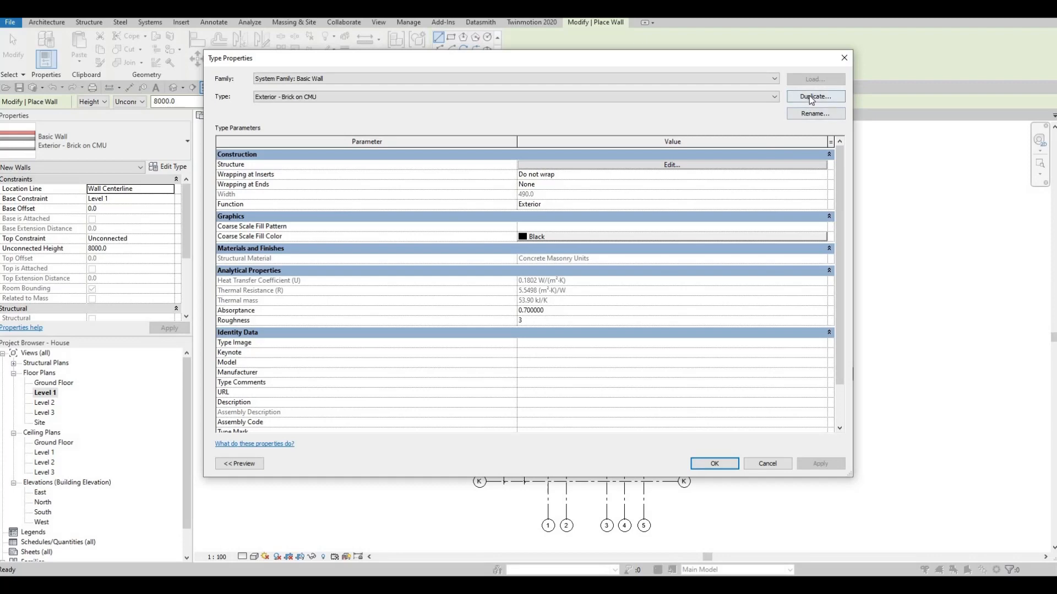
click(809, 96)
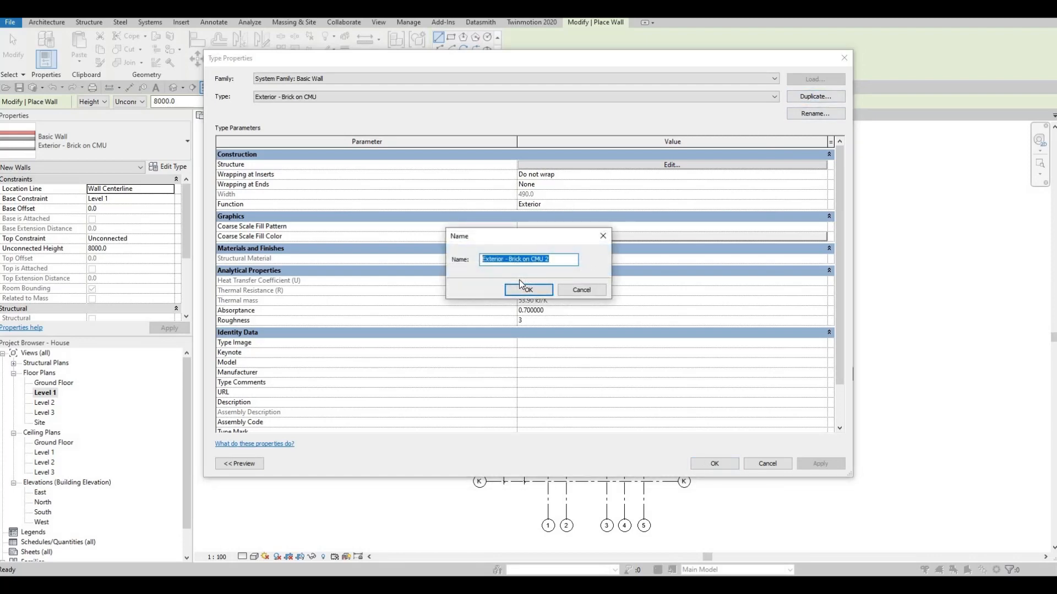
key(Caps_Lock)
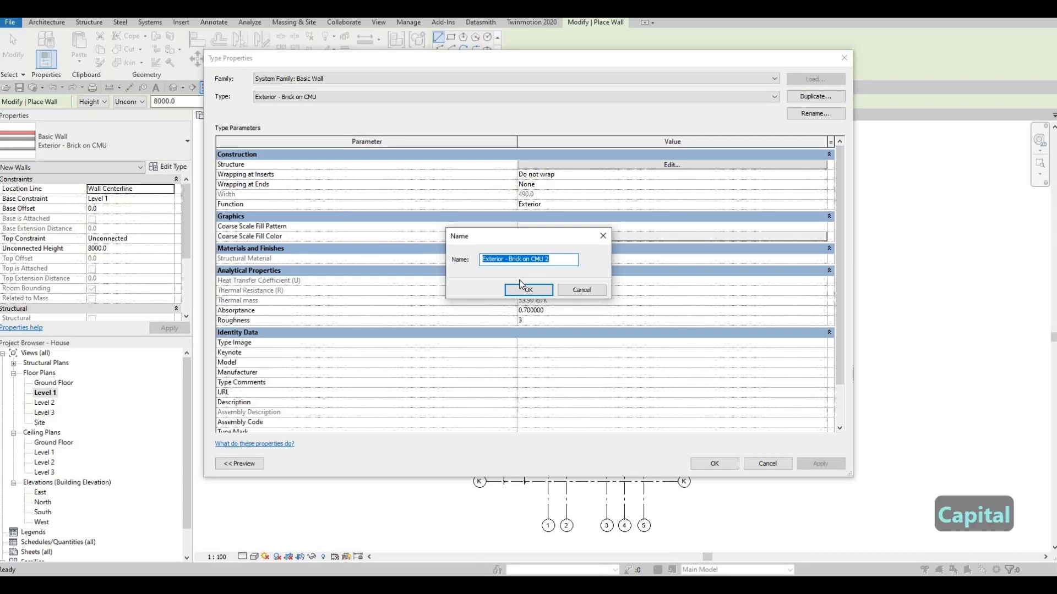
text(E)
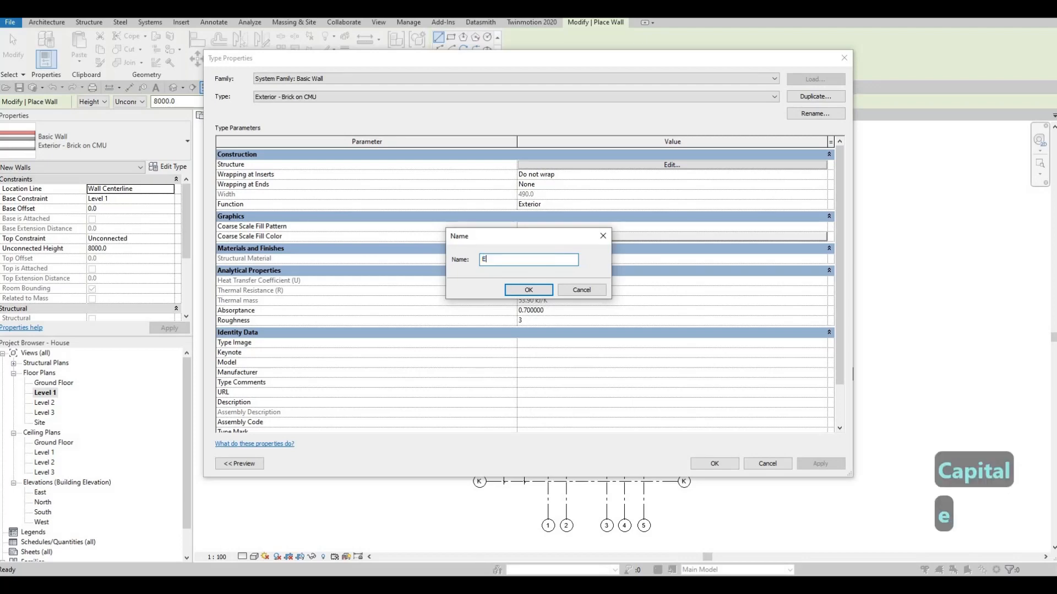
text(XTERI)
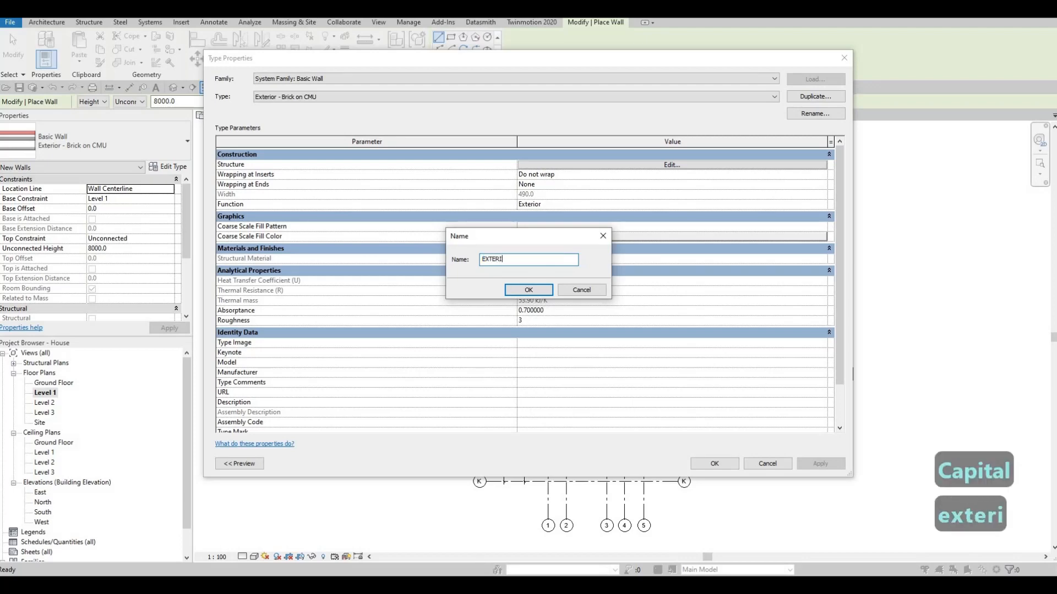
text(OR WALL 1)
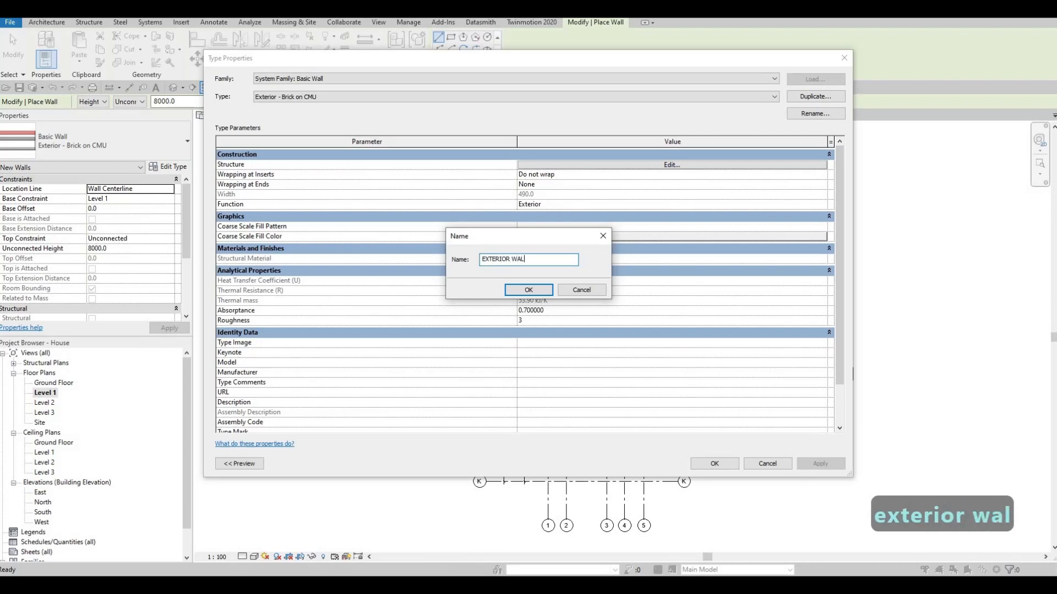
click(529, 290)
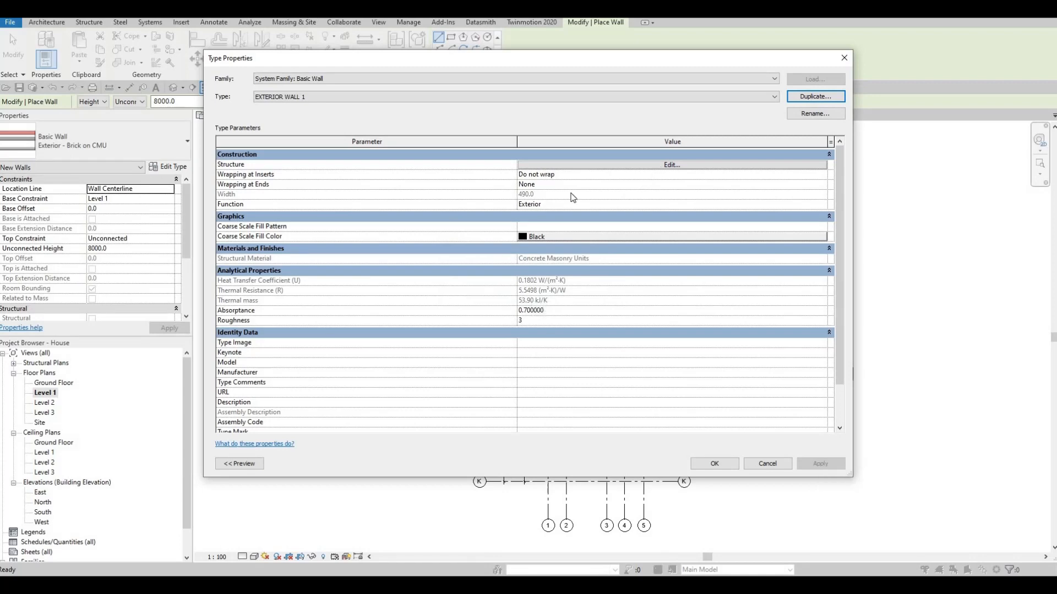
- Edit the wall type's structure, deleting every layer except the Concrete Masonry Units structural core
click(660, 167)
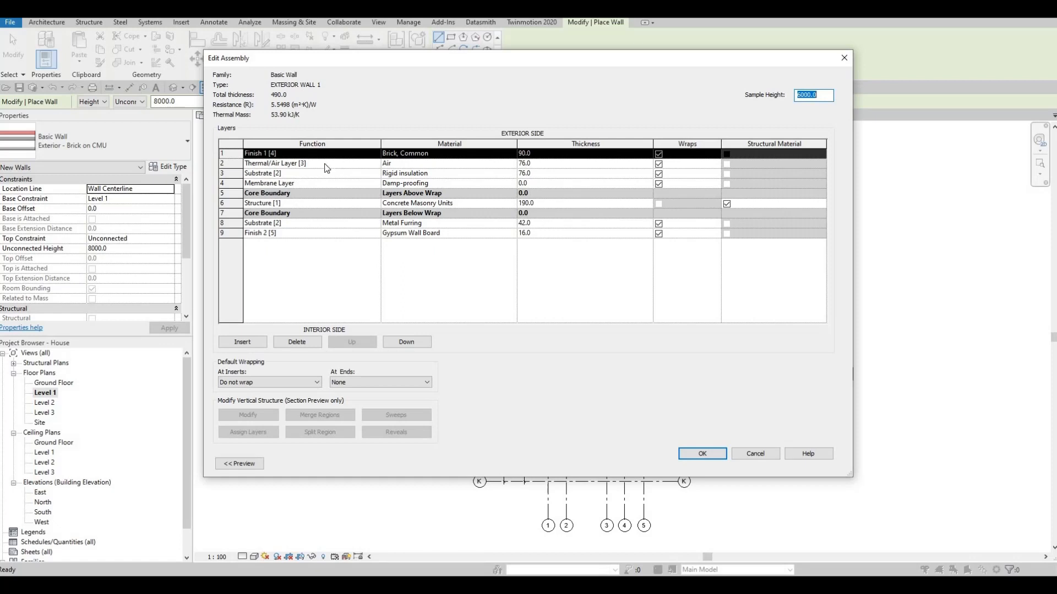
click(296, 342)
click(296, 342)
click(296, 343)
click(296, 342)
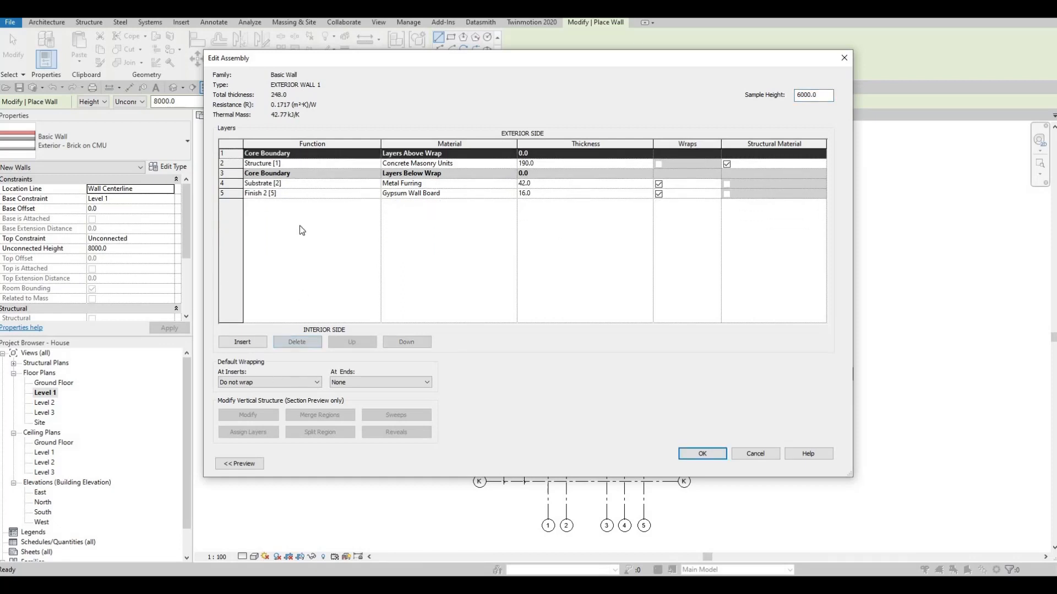
click(289, 194)
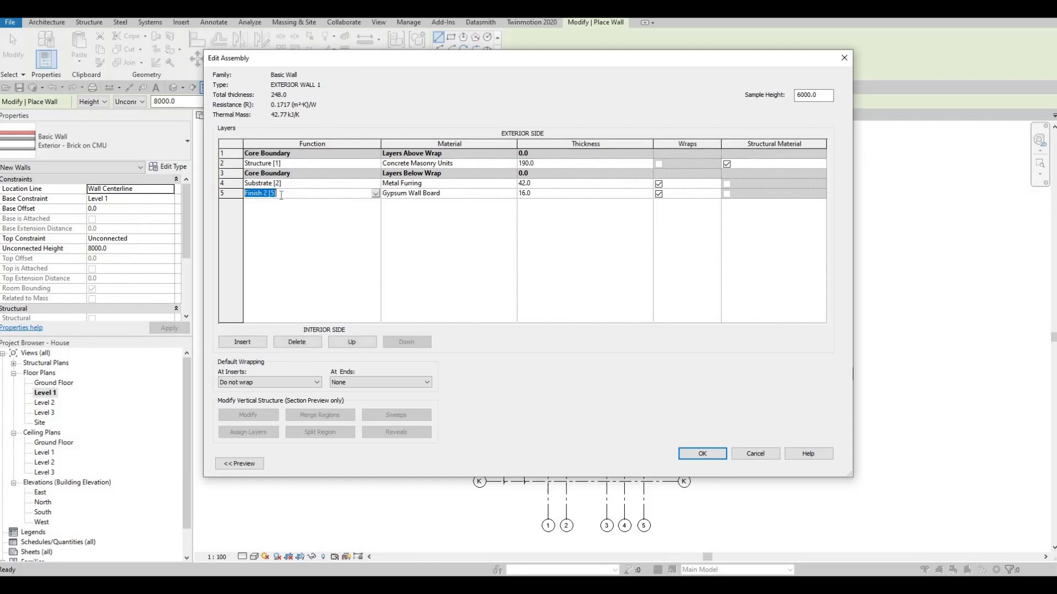
click(369, 340)
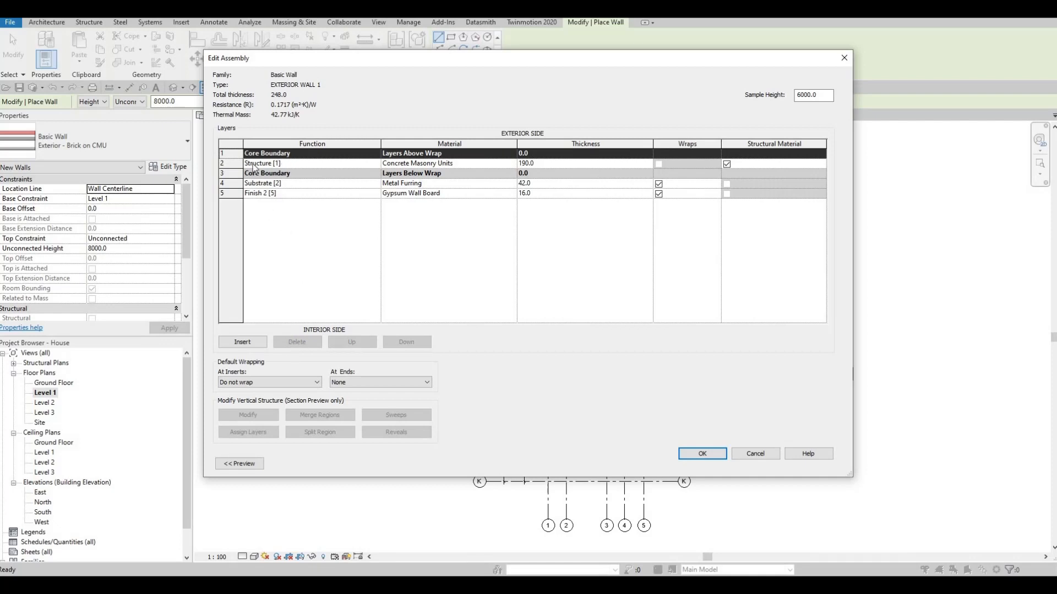
click(235, 166)
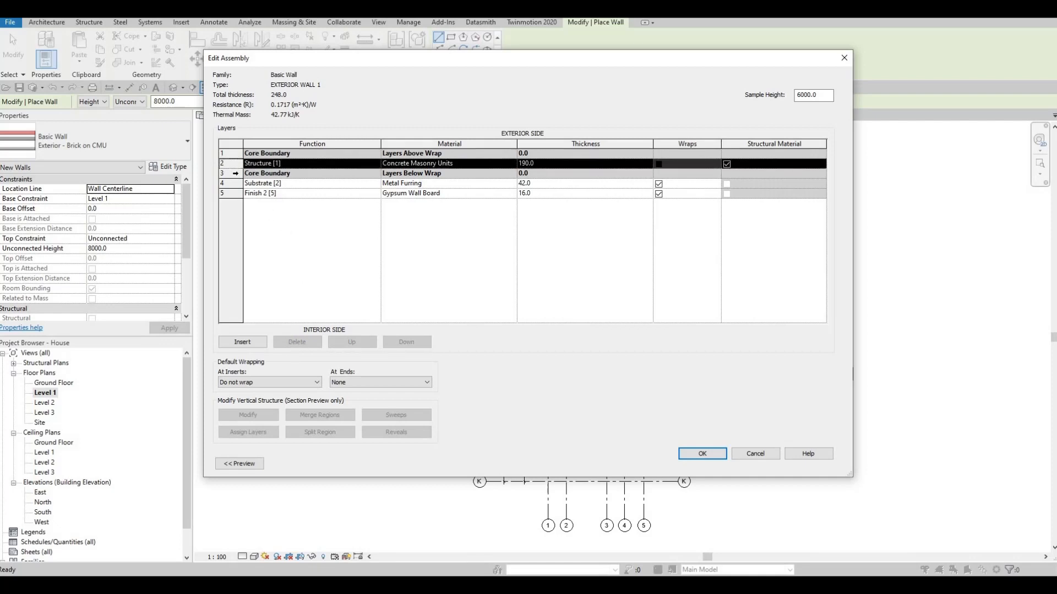
click(235, 173)
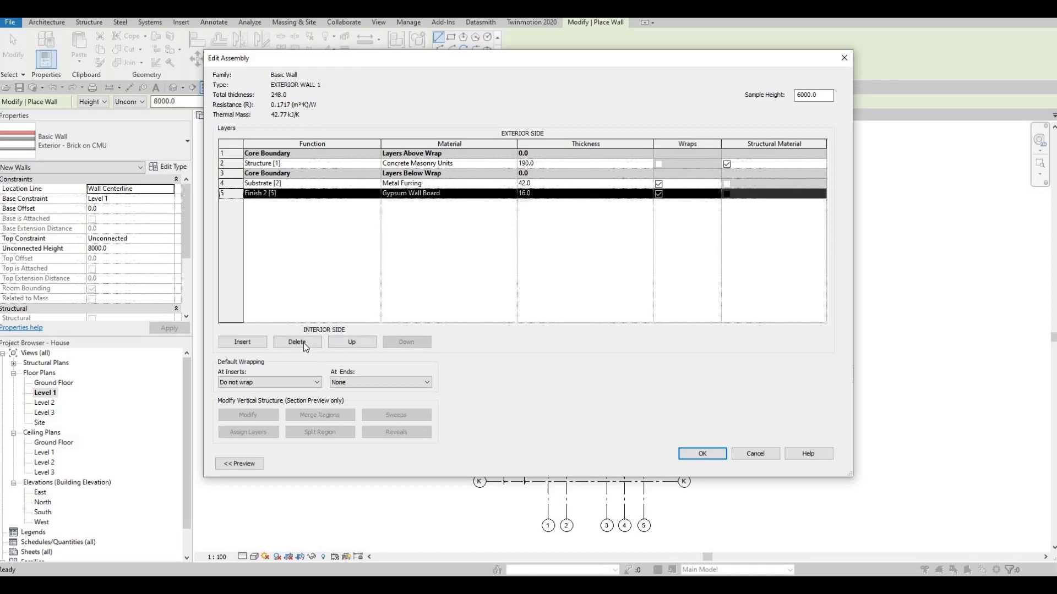
click(303, 342)
click(303, 343)
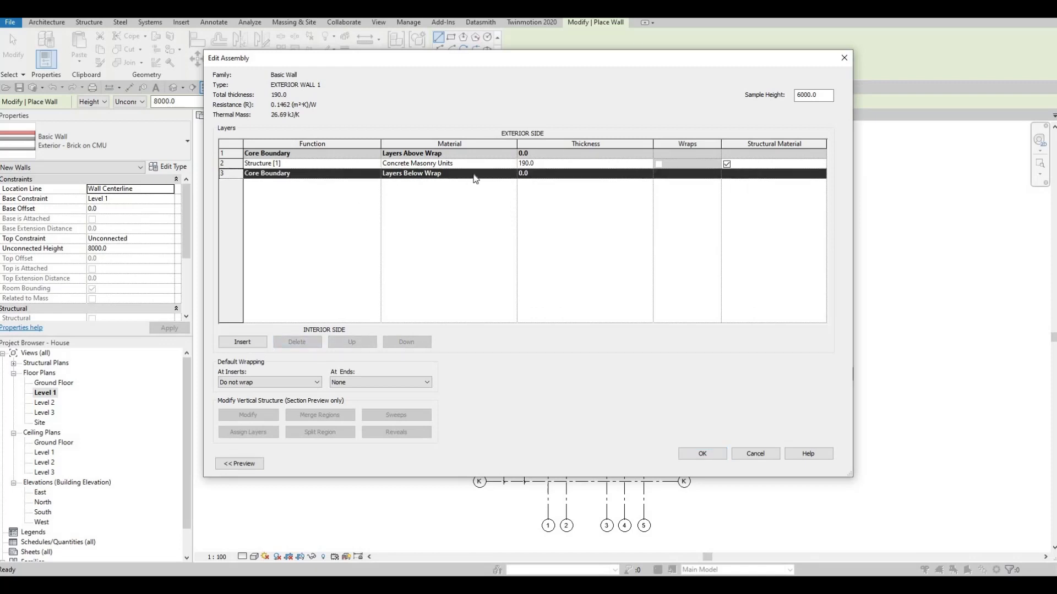
- Change the structural layer's material to Gypsum Wall Board by searching the material browser for GY
click(514, 164)
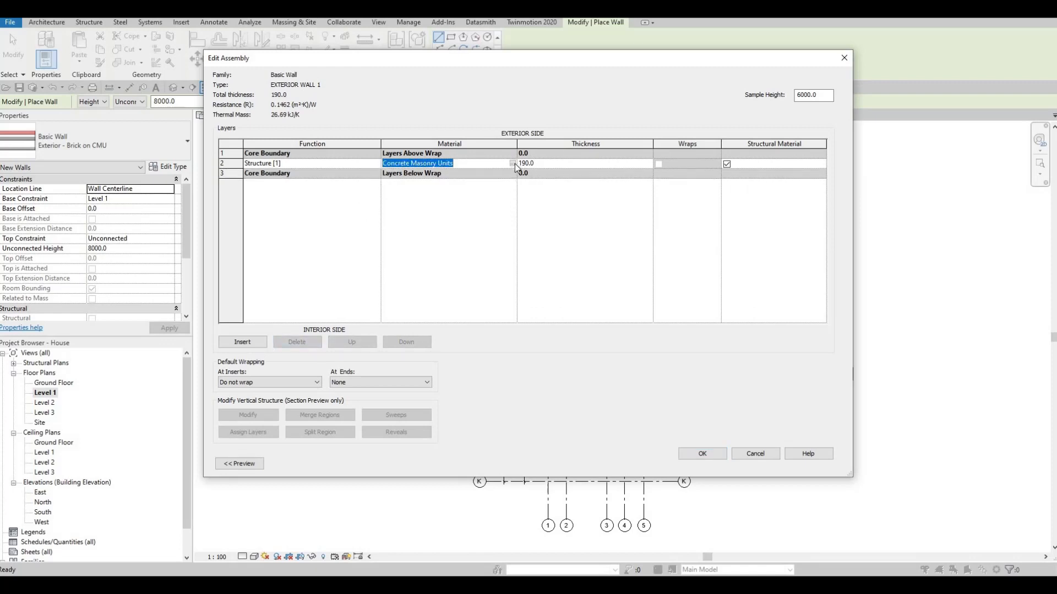
click(512, 164)
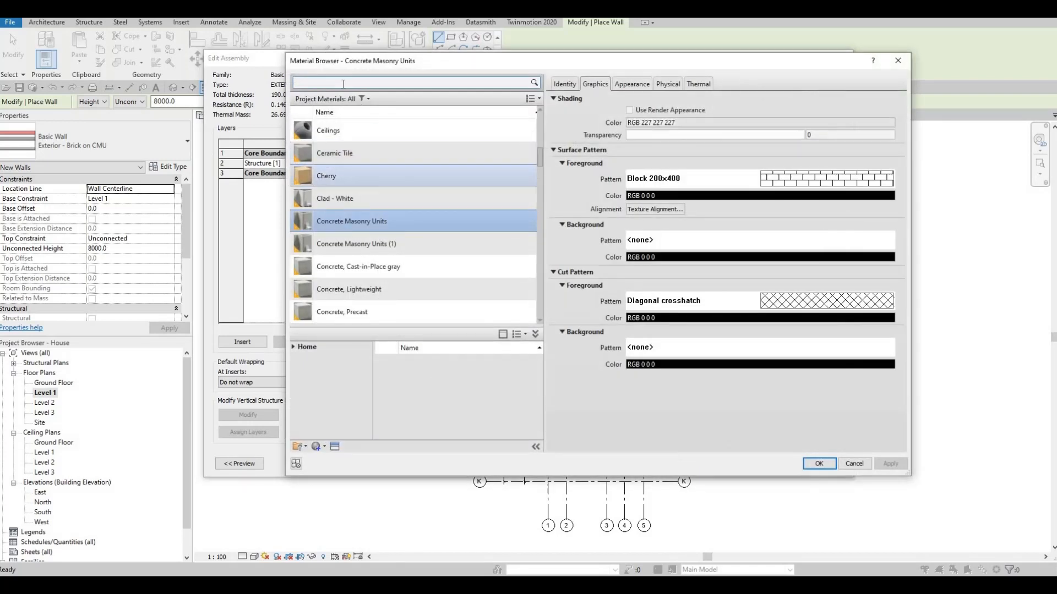
scroll(348, 175, up, 1)
click(342, 83)
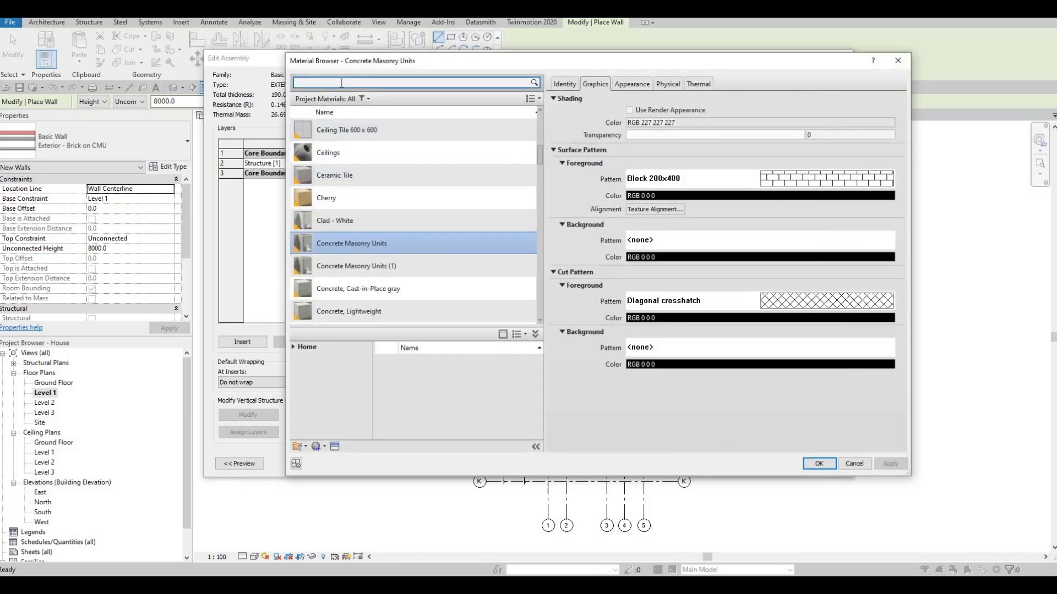
text(G)
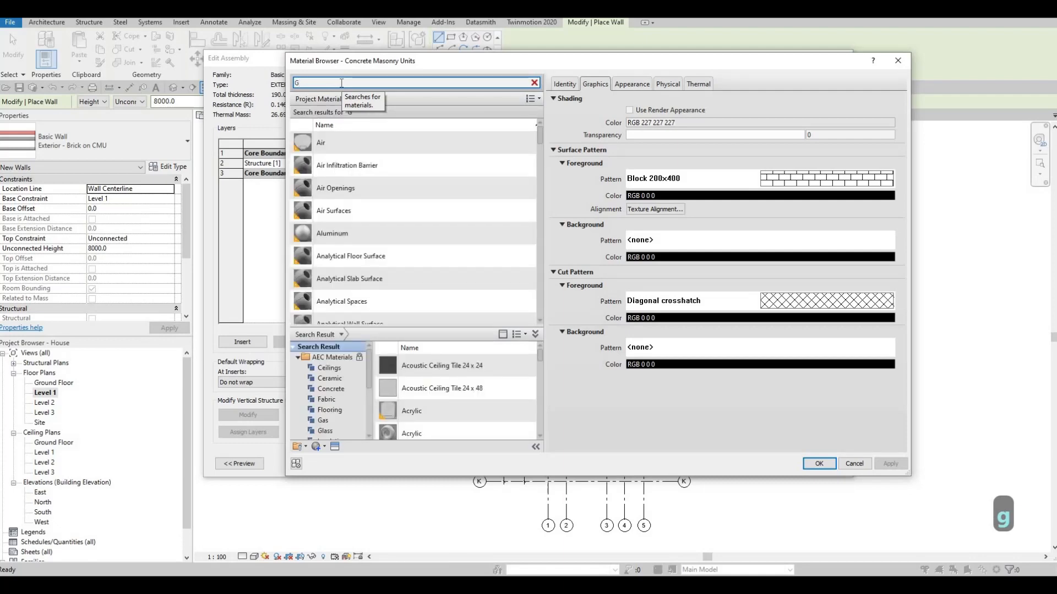
text(Y)
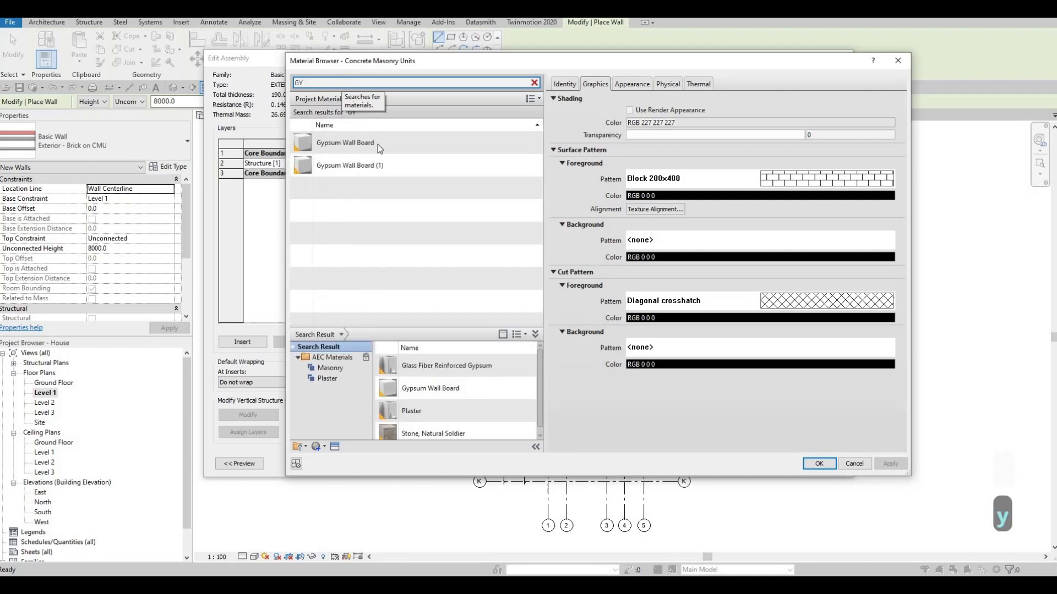
click(378, 144)
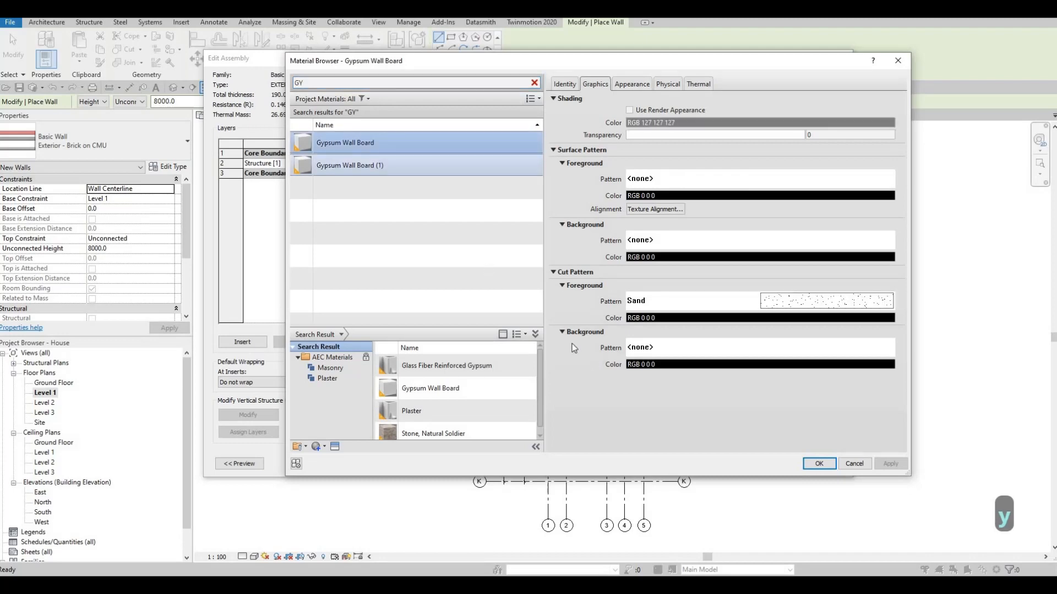
click(828, 465)
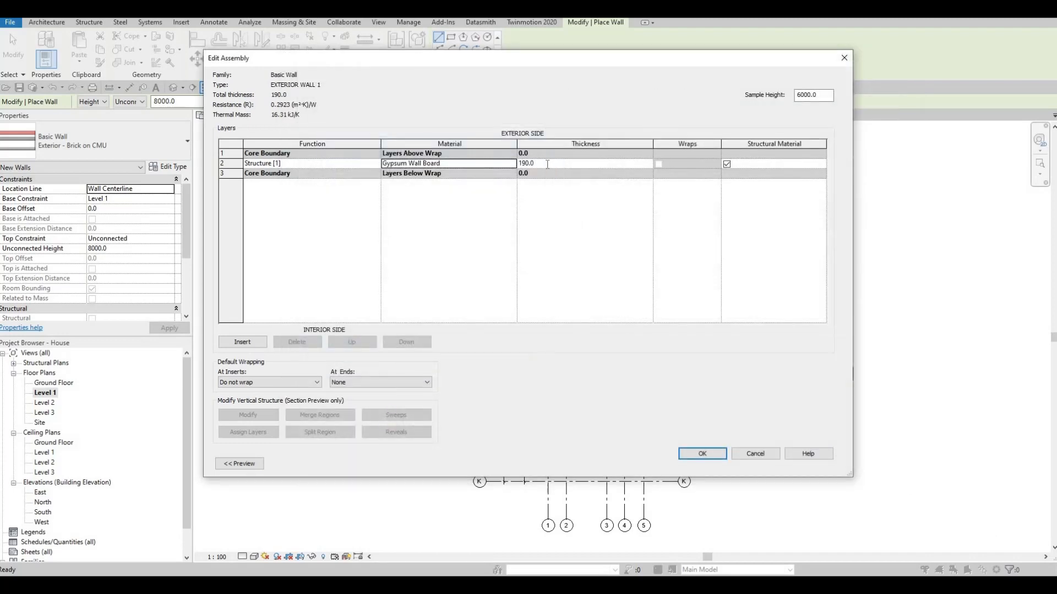
- Set the structural layer's thickness to 200 and accept the wall assembly and type properties
click(548, 164)
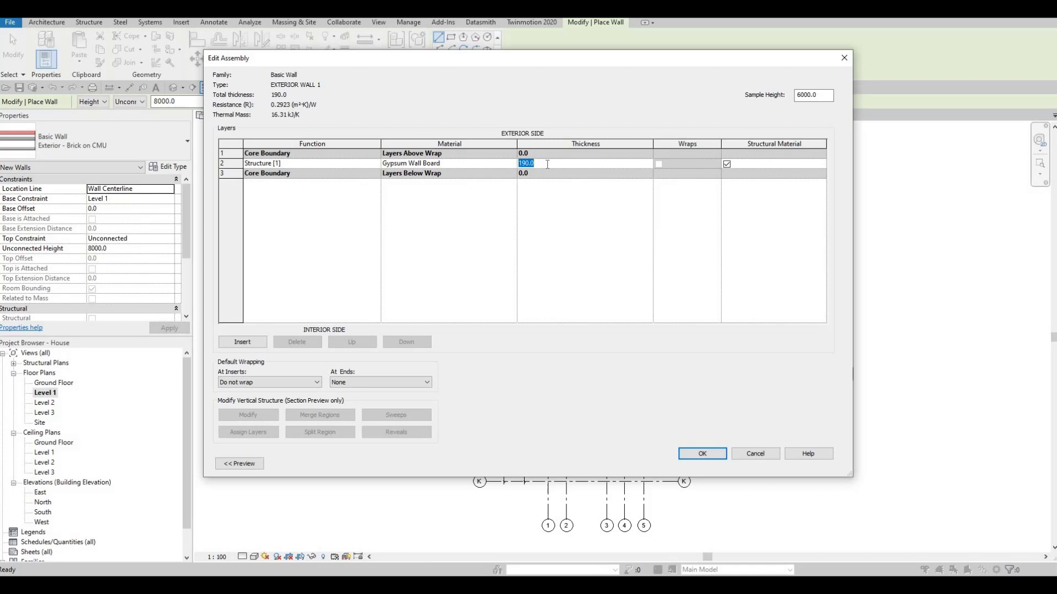
text(200)
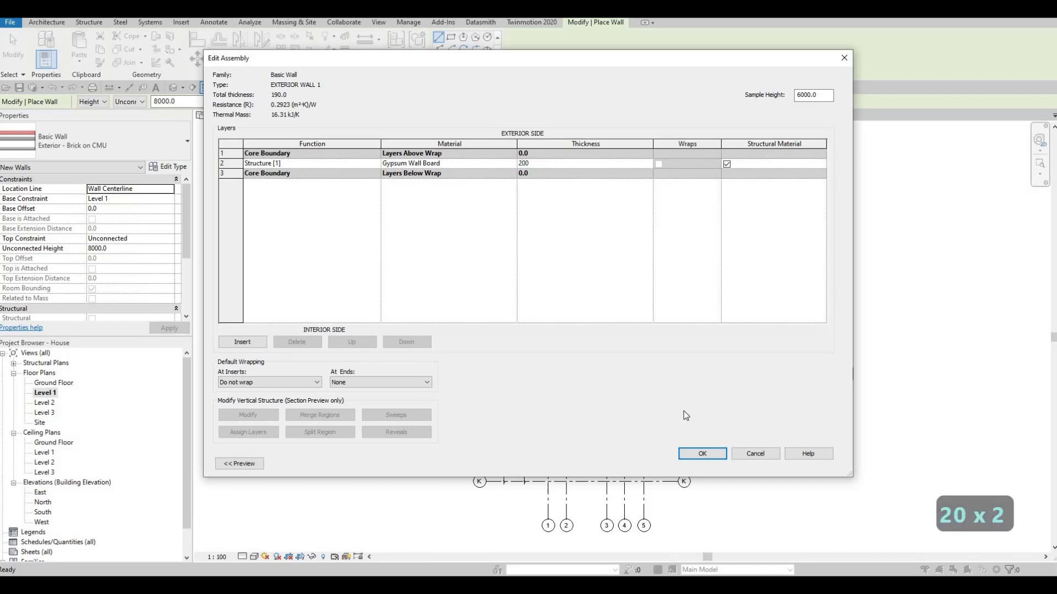
click(701, 453)
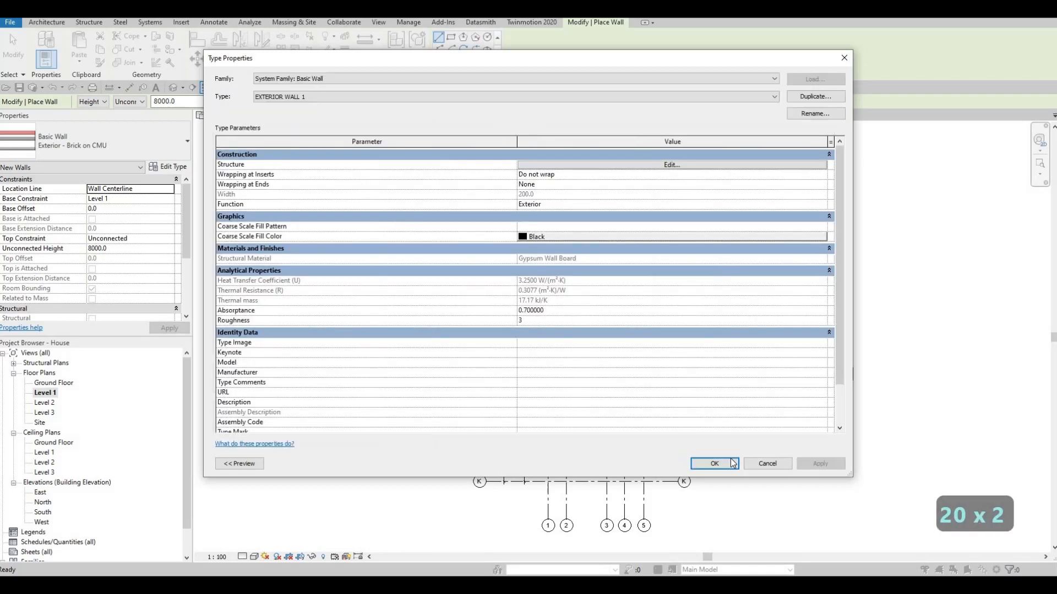
click(715, 463)
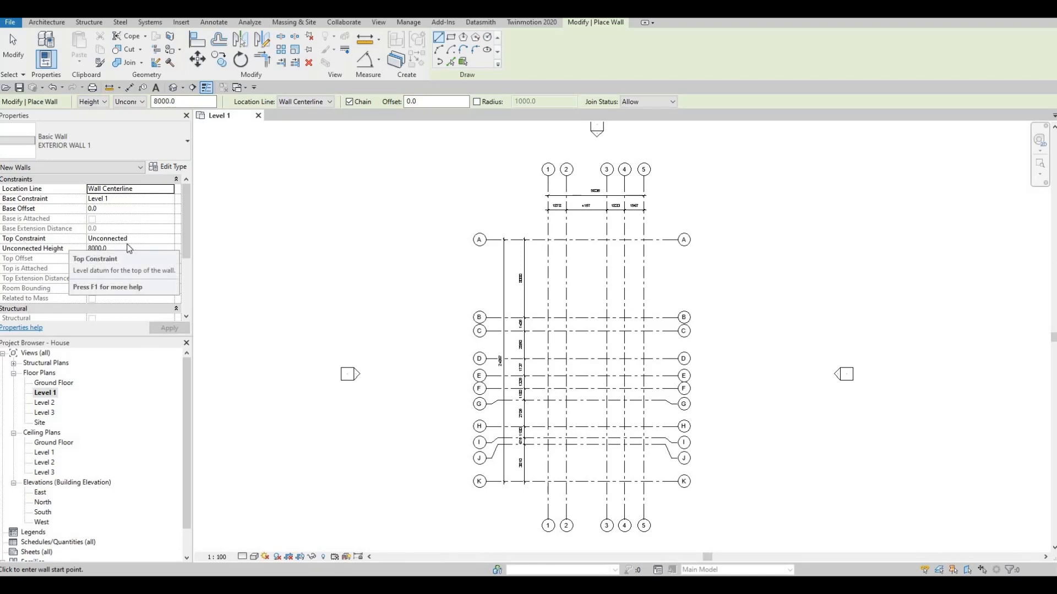
- Set the new wall's top constraint to Up to level: Level 2
click(165, 239)
click(169, 238)
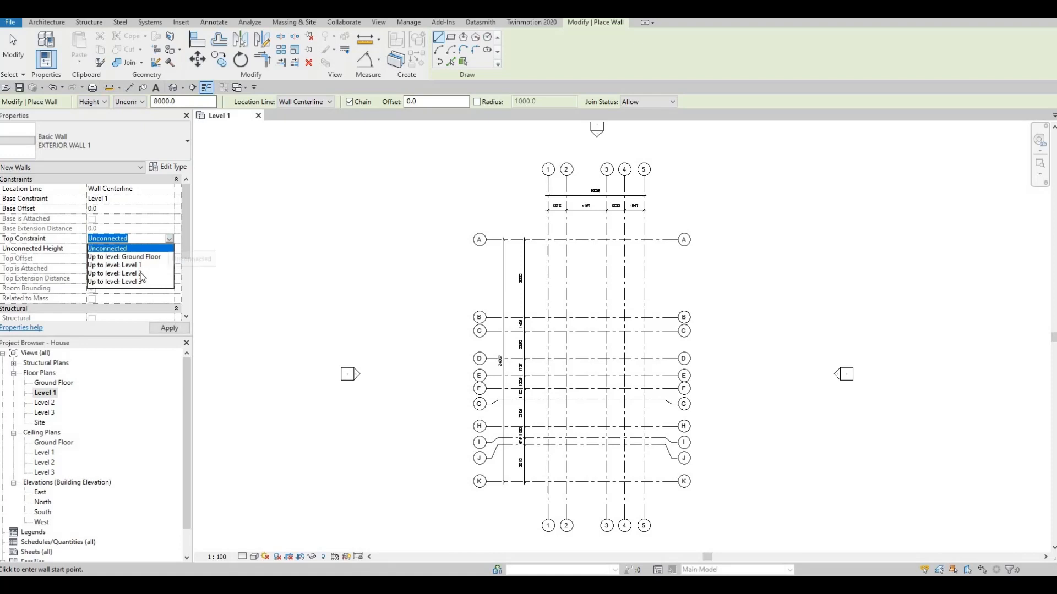
click(141, 273)
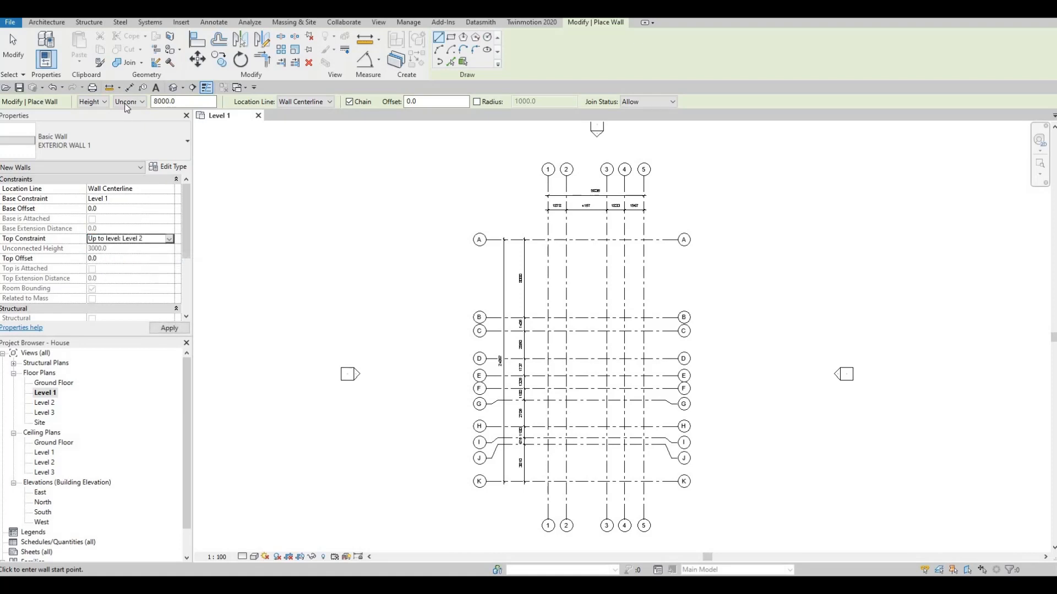
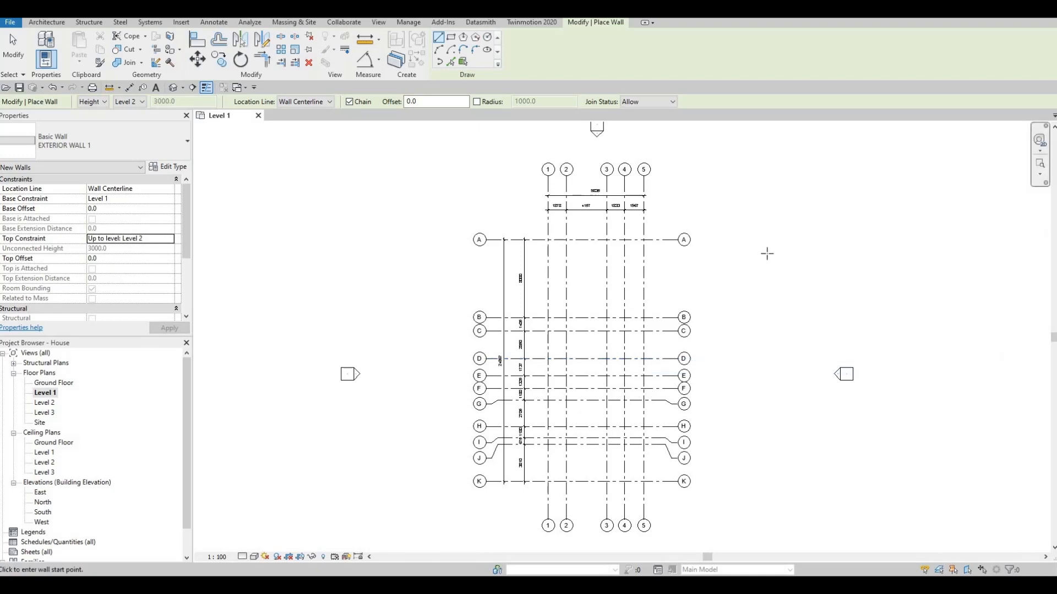
- Start a chained exterior wall along grid 5, from grid C down to grid J
middle_drag(727, 280, 719, 251)
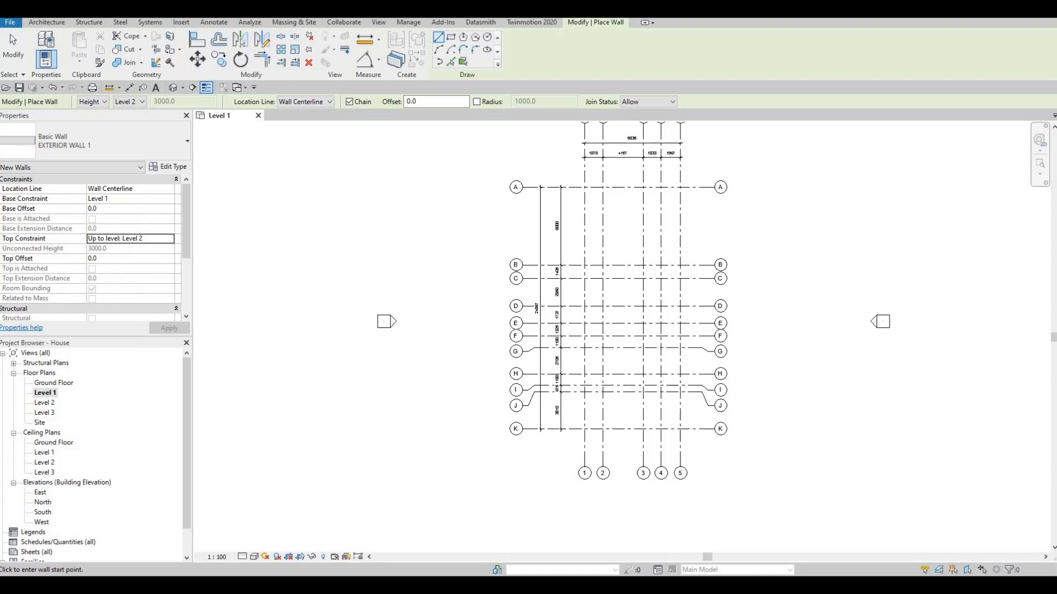
click(680, 278)
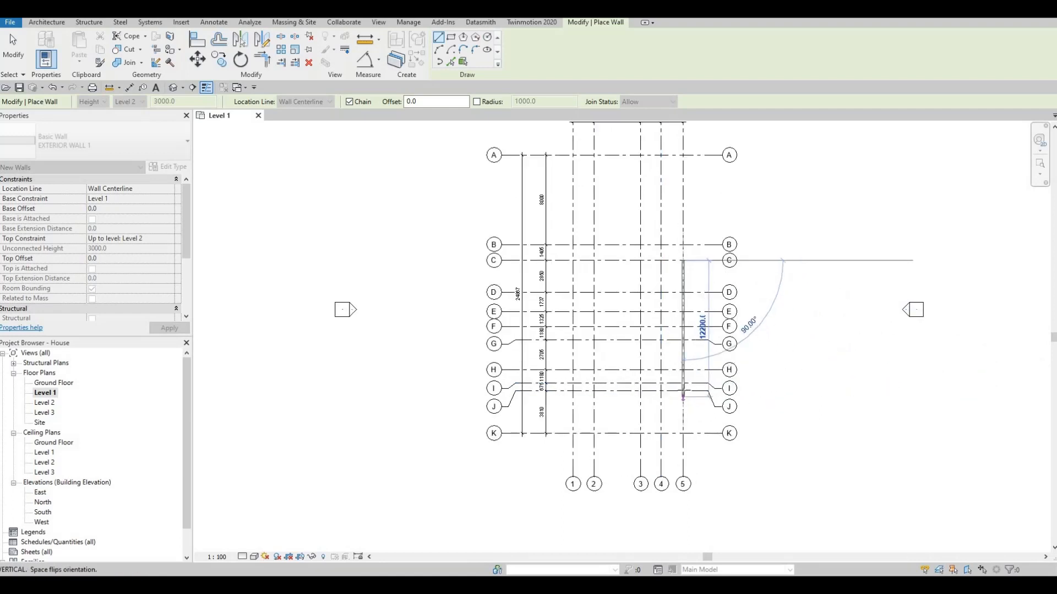
scroll(672, 398, up, 2)
click(684, 388)
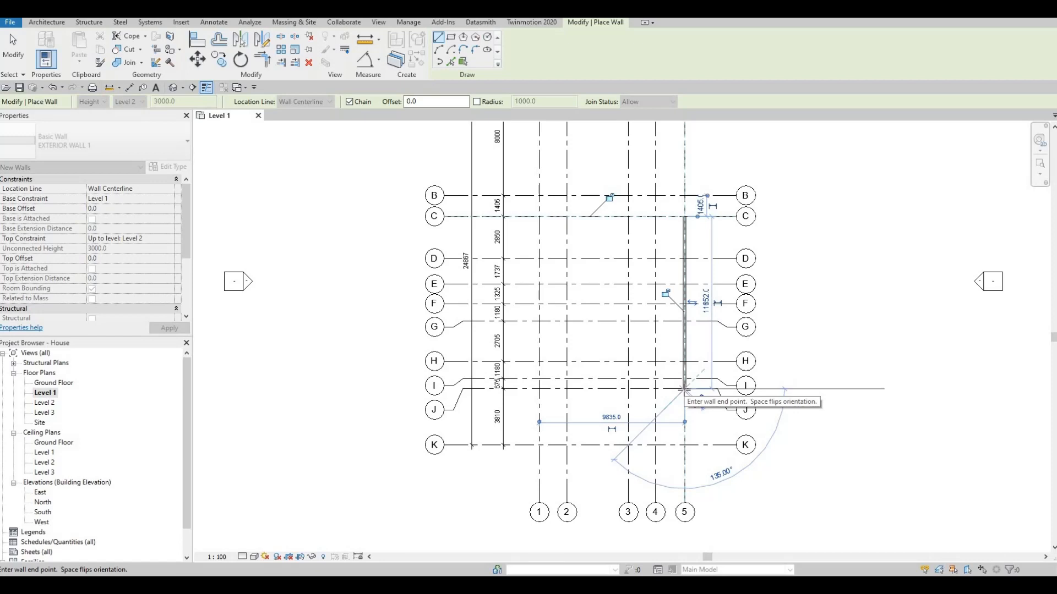
- Continue the wall chain through the grid 3/J, 3/H, 1/H and 1/C intersections
click(628, 389)
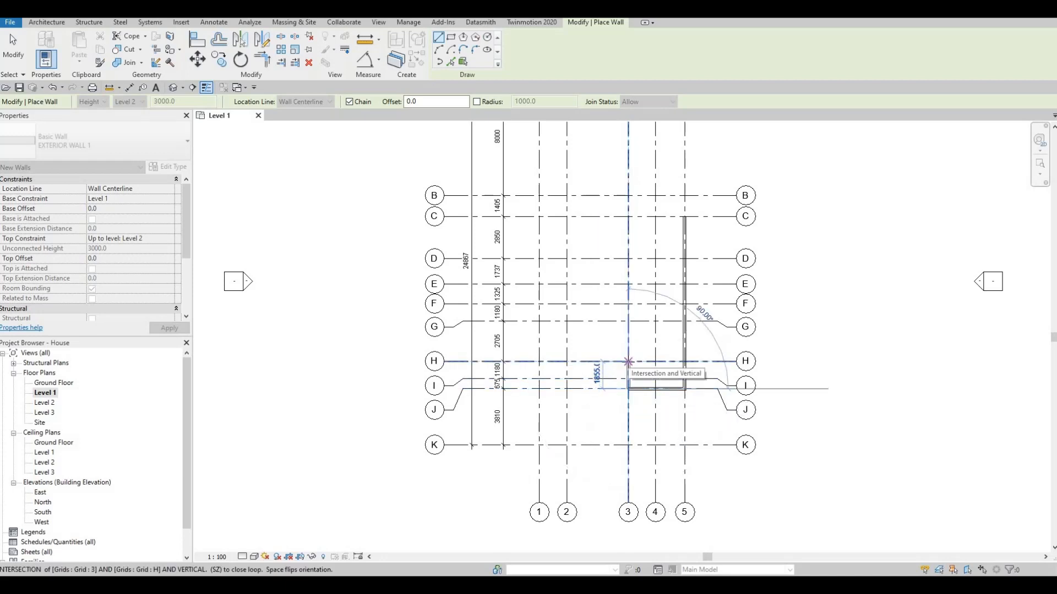
click(628, 362)
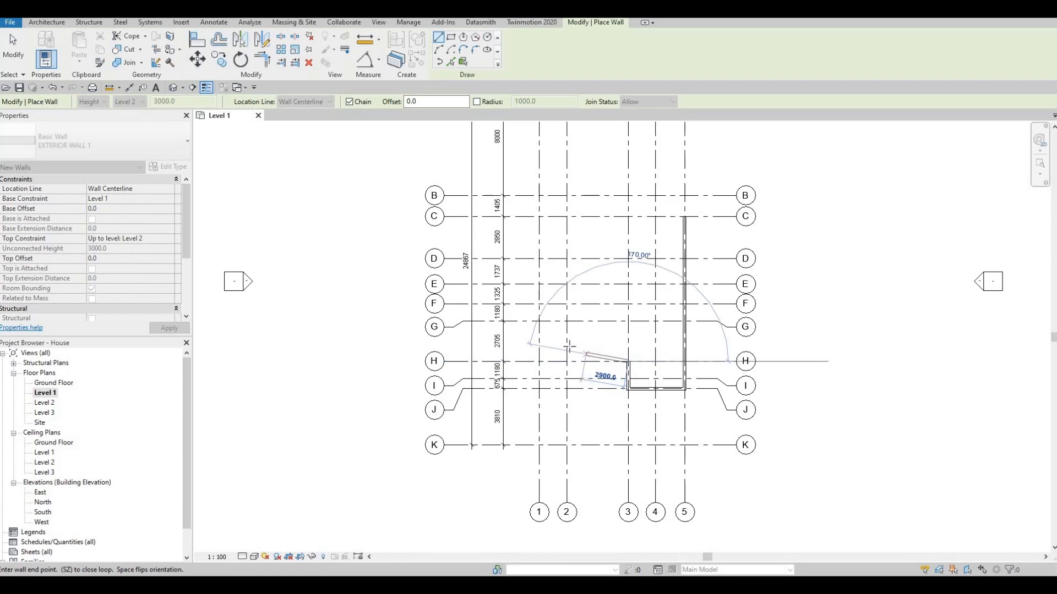
click(539, 362)
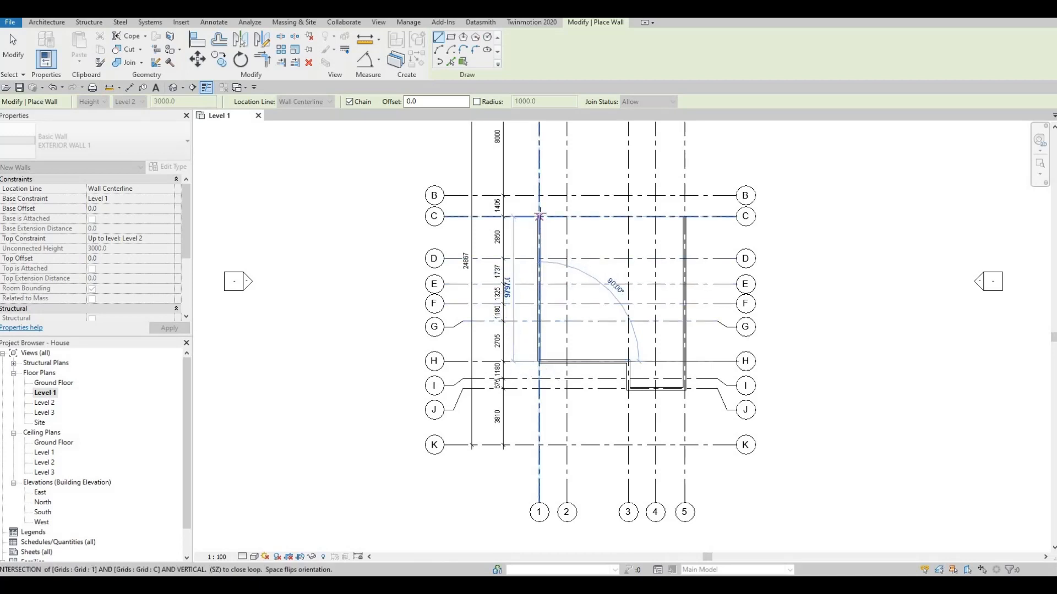
click(539, 217)
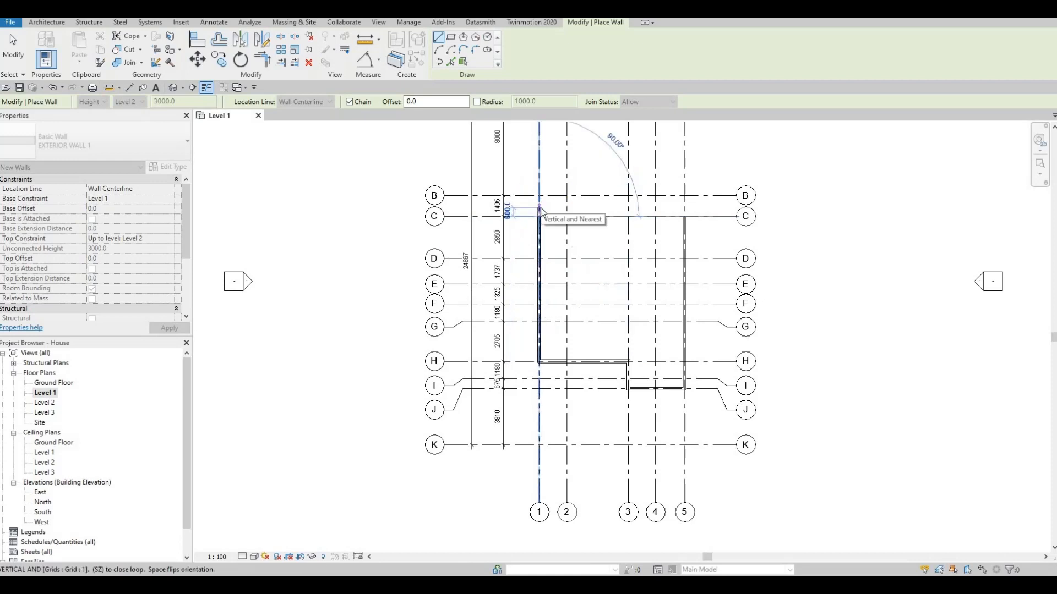
- Extend the wall 525 up grid 1, add a return about 3000 long, and close along grid C to grid 5
text(525)
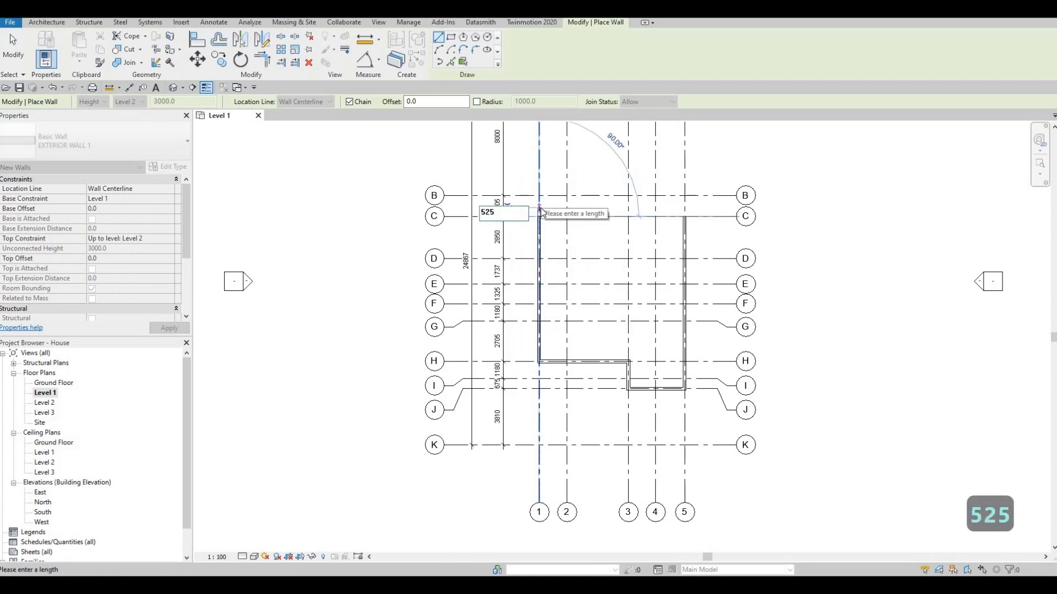
key(Return)
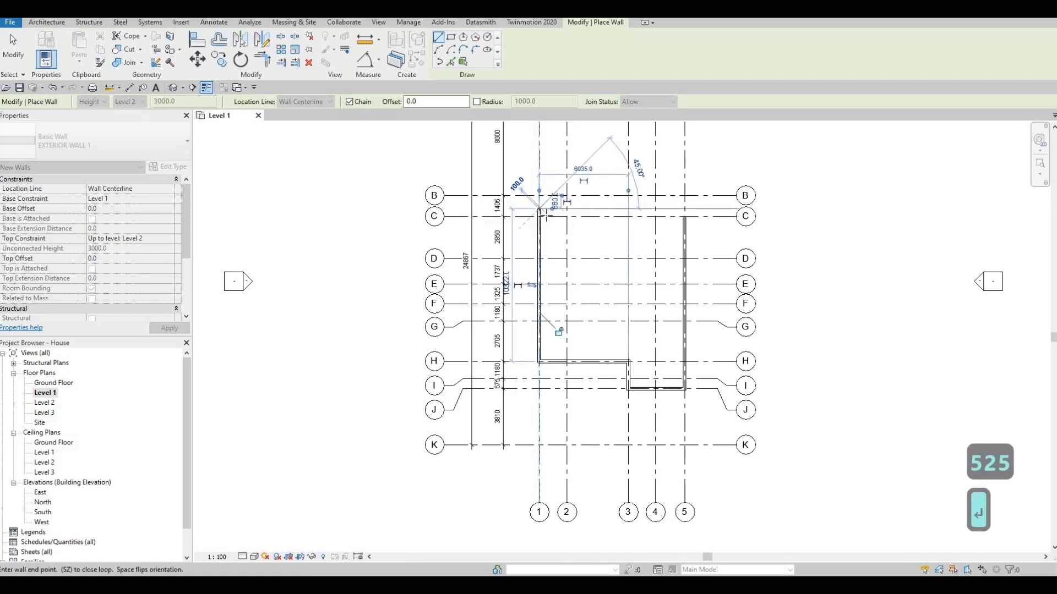
scroll(544, 215, up, 1)
scroll(545, 216, up, 1)
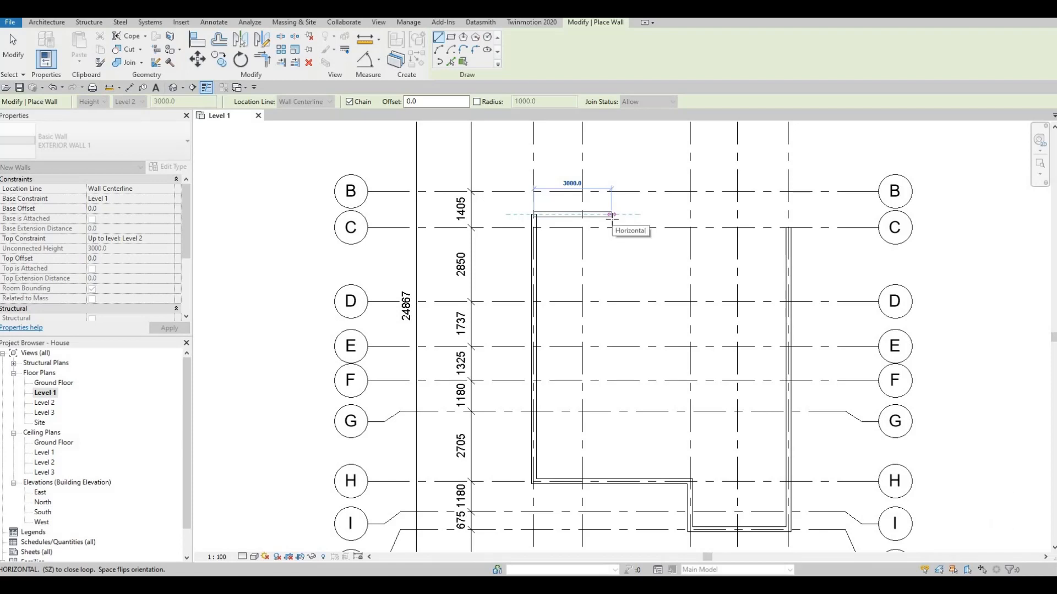
click(611, 215)
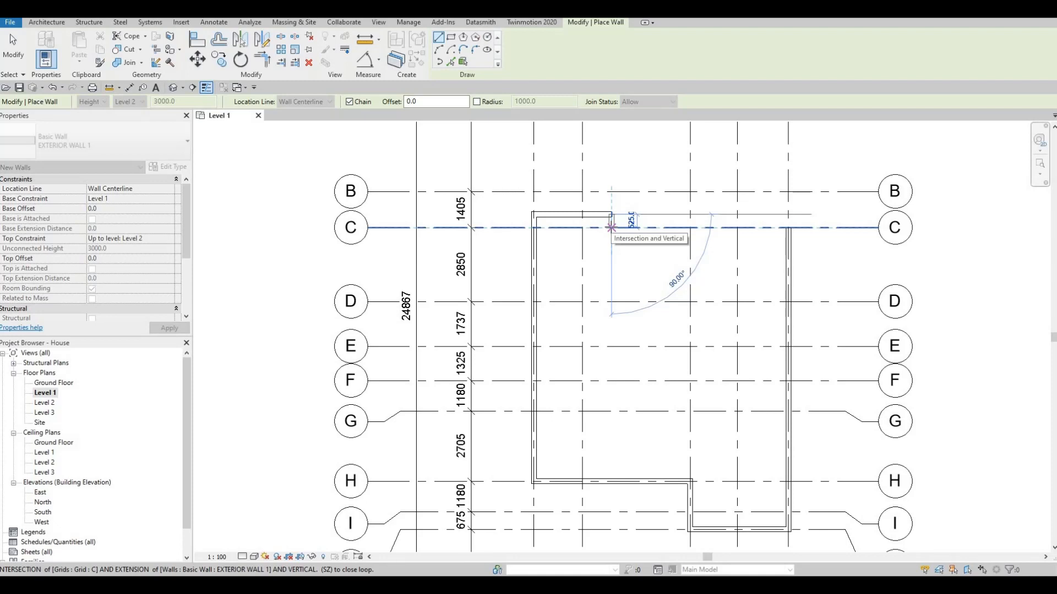
click(611, 227)
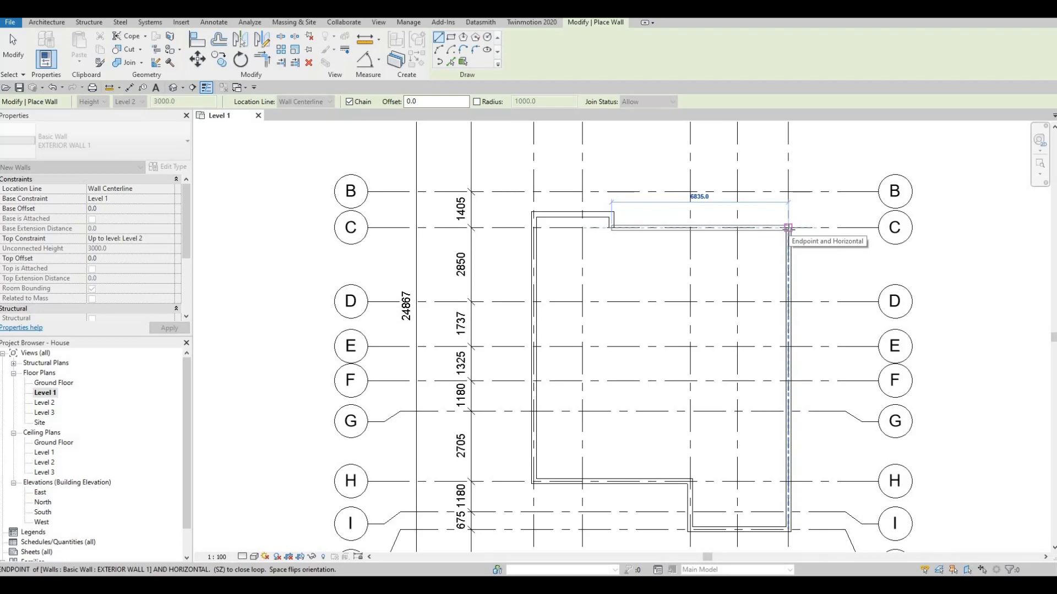
click(788, 228)
- Draw an inner wall about 1900 along grid E from the left wall to grid 2, then about 2500 down to grid G
scroll(710, 360, down, 2)
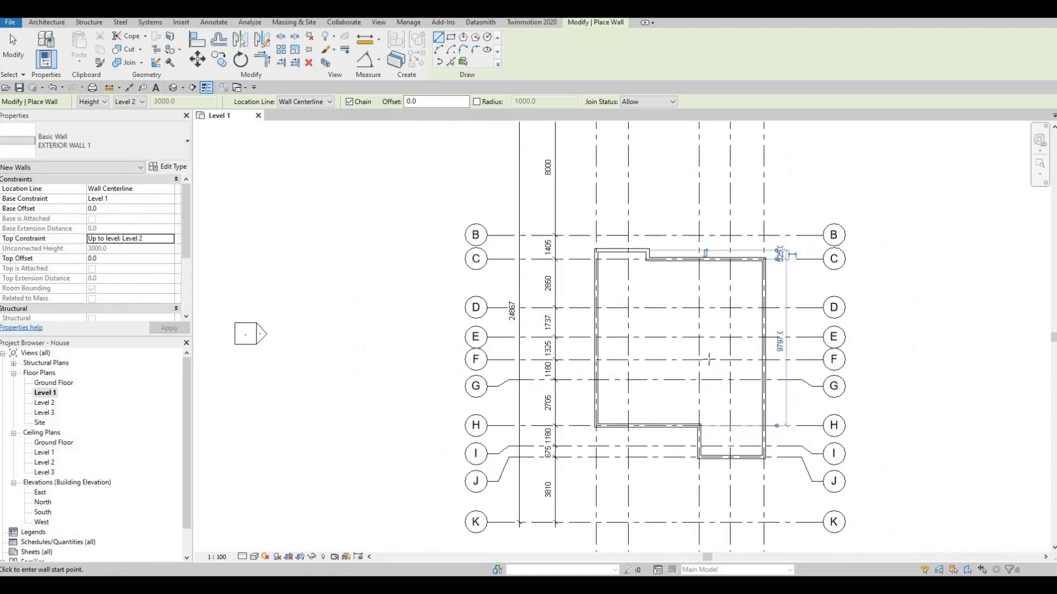
middle_drag(727, 358, 726, 344)
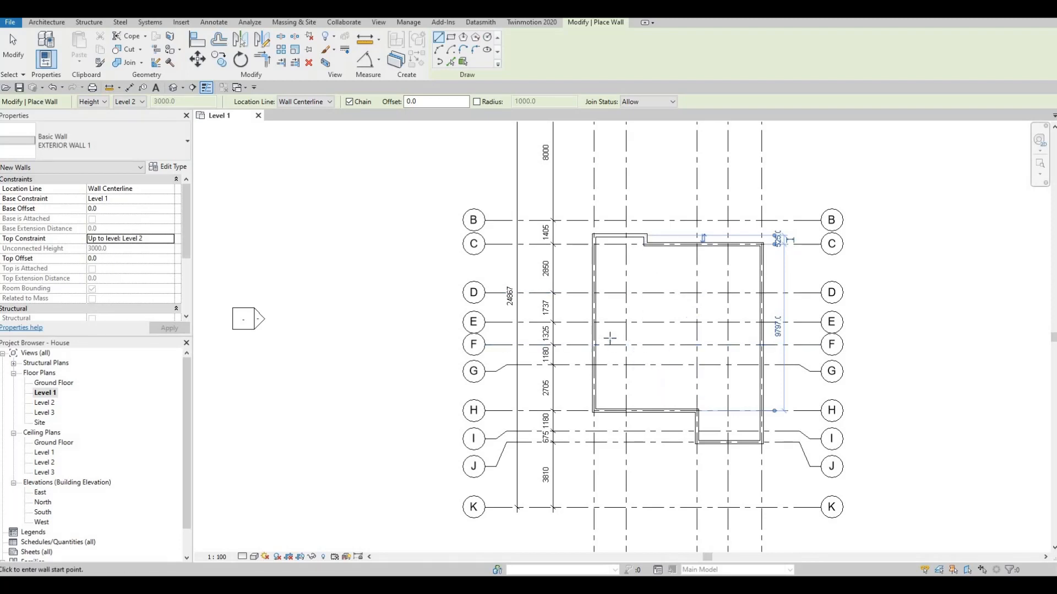
scroll(608, 333, up, 2)
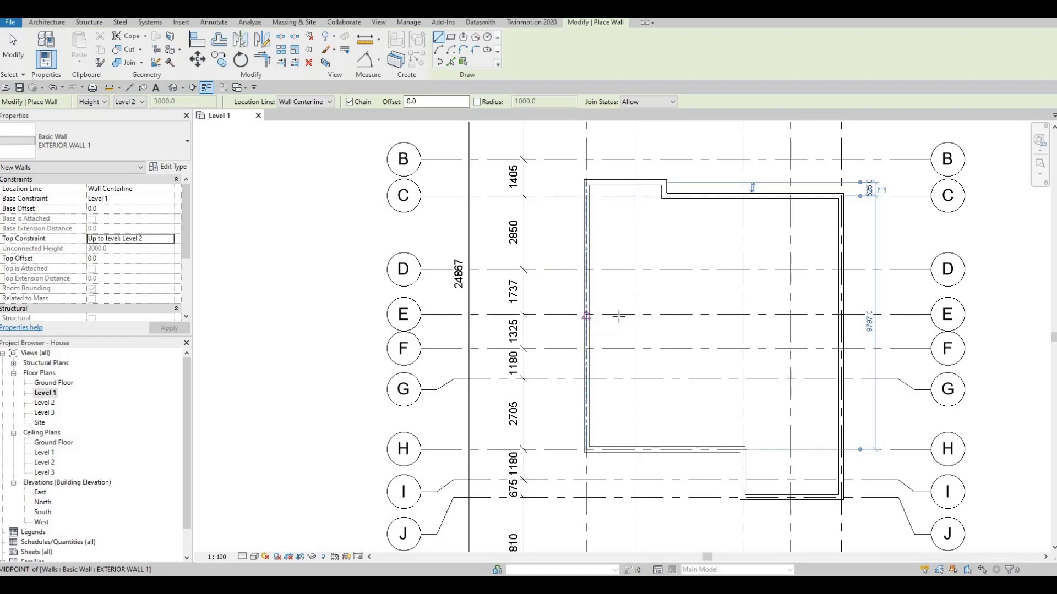
click(586, 316)
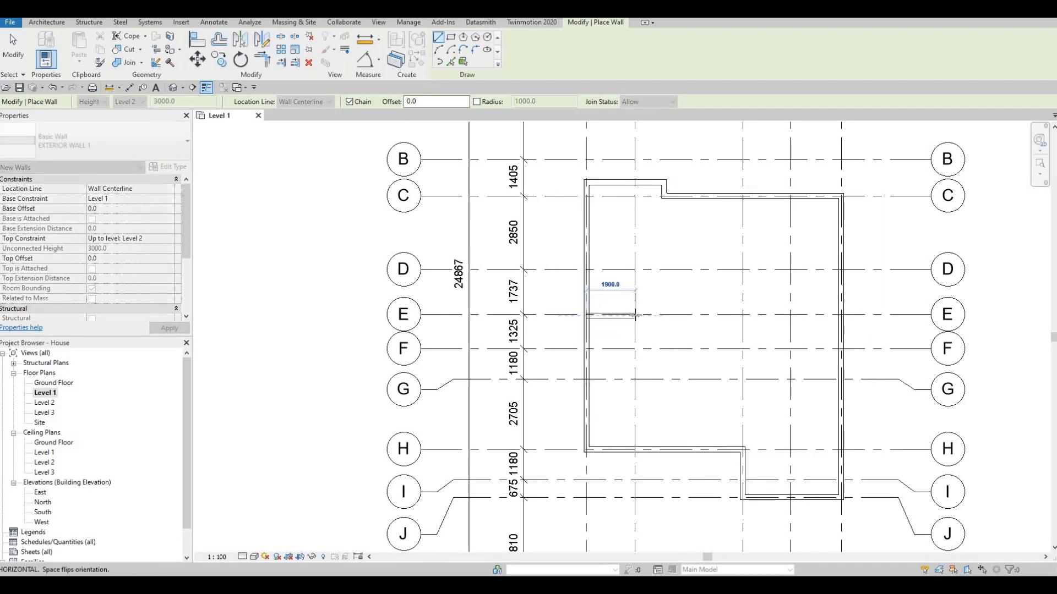
click(635, 317)
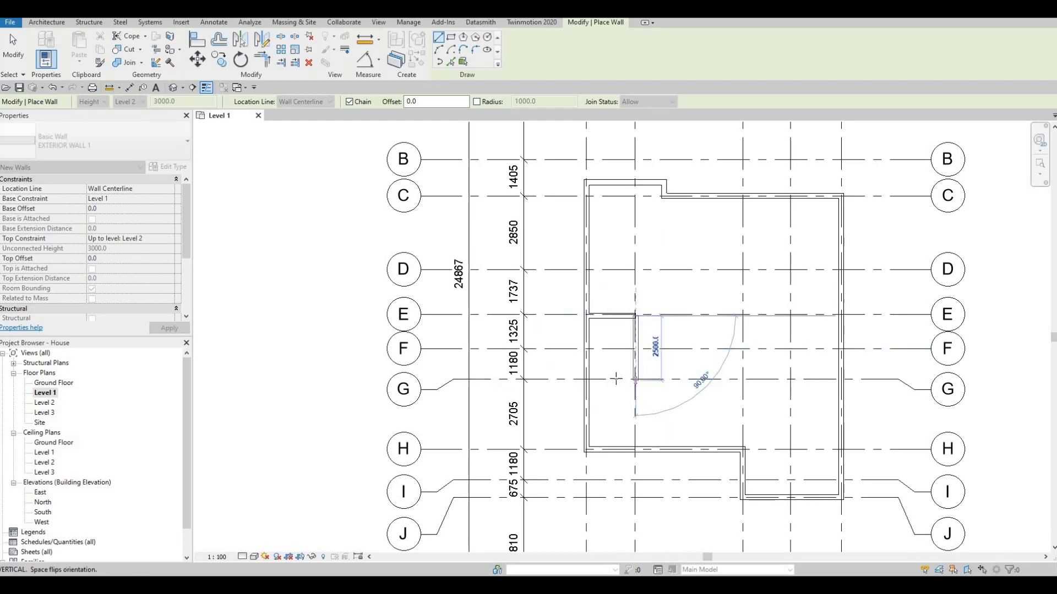
click(636, 380)
key(Escape)
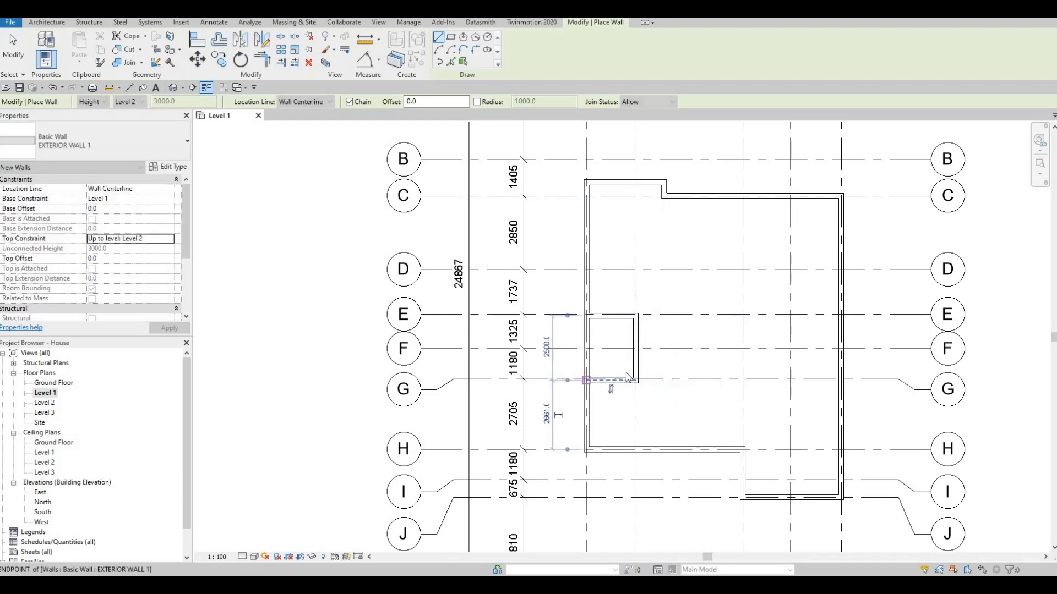
key(Escape)
- Inspect the finished wall layout in the Level 1 plan
scroll(600, 315, down, 1)
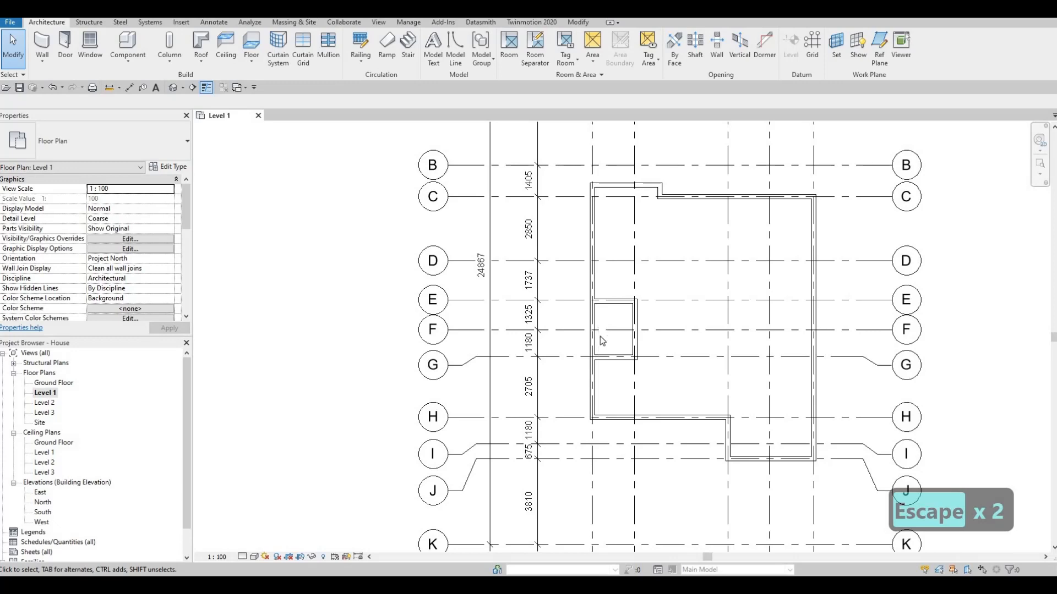
scroll(602, 340, up, 3)
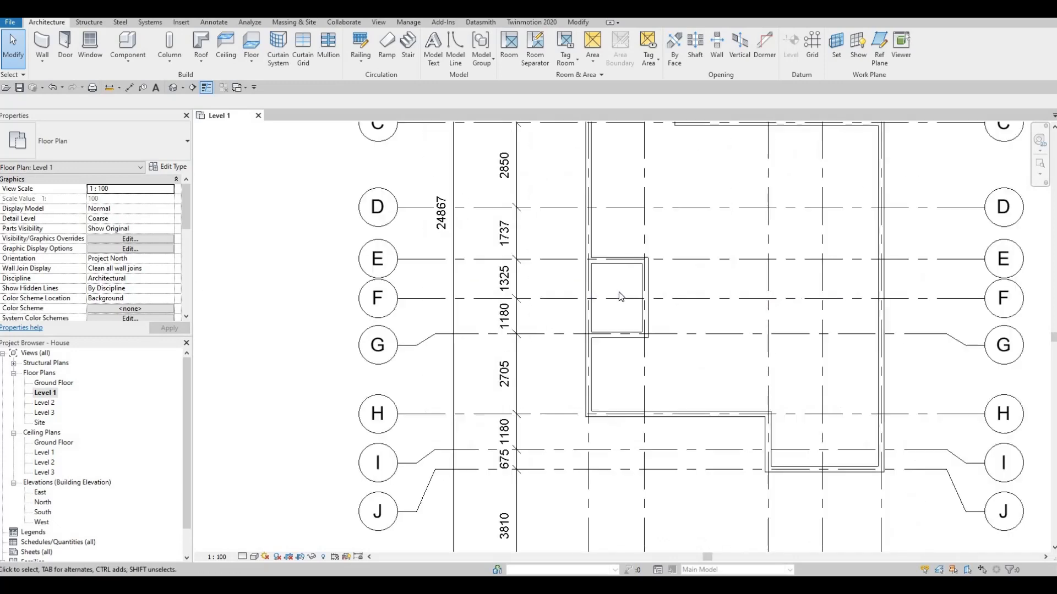
scroll(620, 298, up, 2)
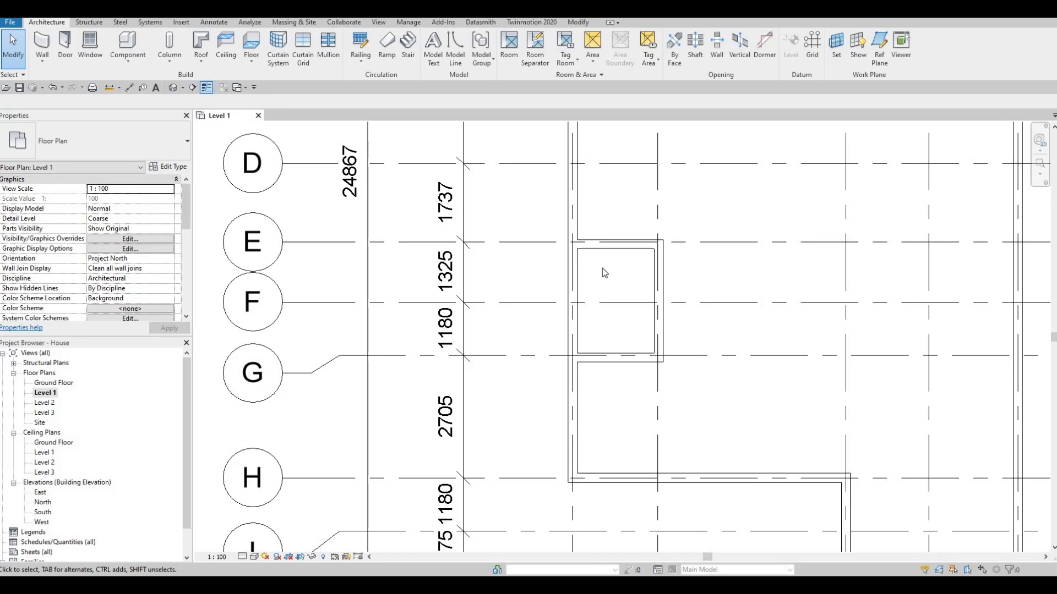
scroll(600, 286, down, 2)
middle_drag(641, 310, 641, 287)
scroll(632, 321, down, 1)
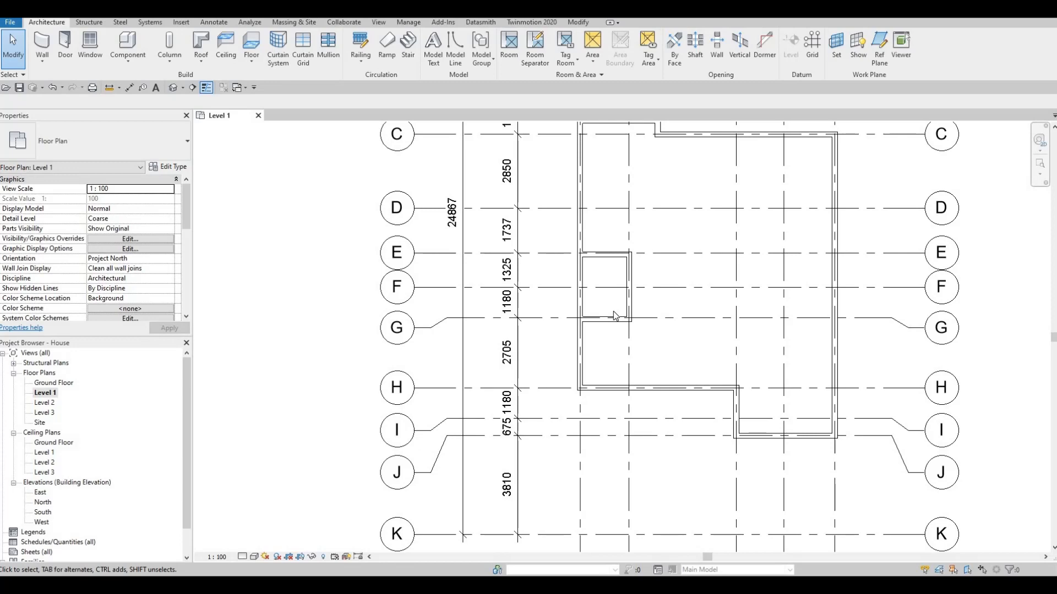
scroll(673, 325, down, 4)
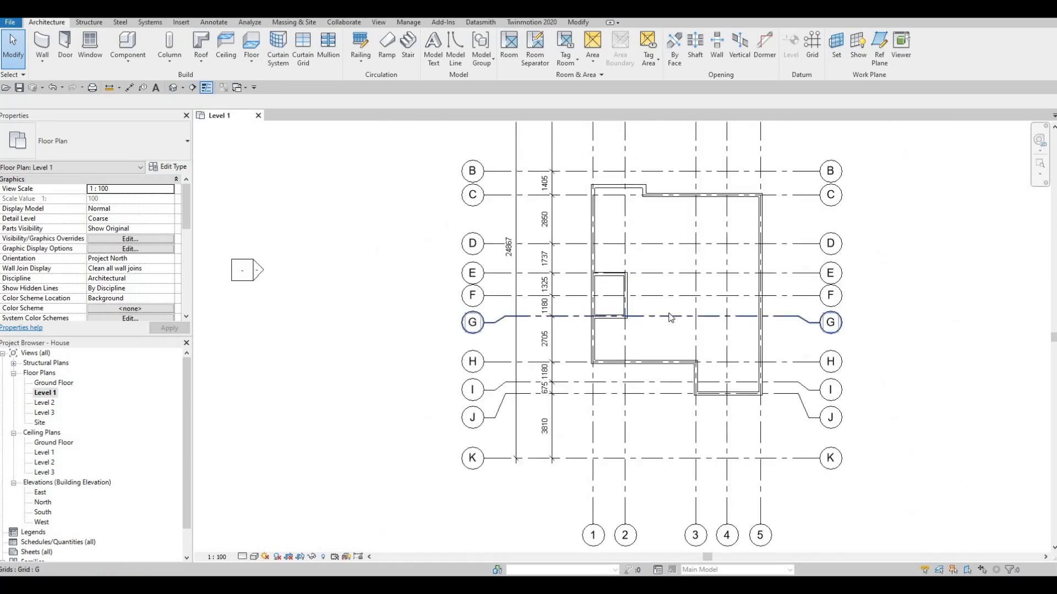
middle_drag(659, 304, 640, 331)
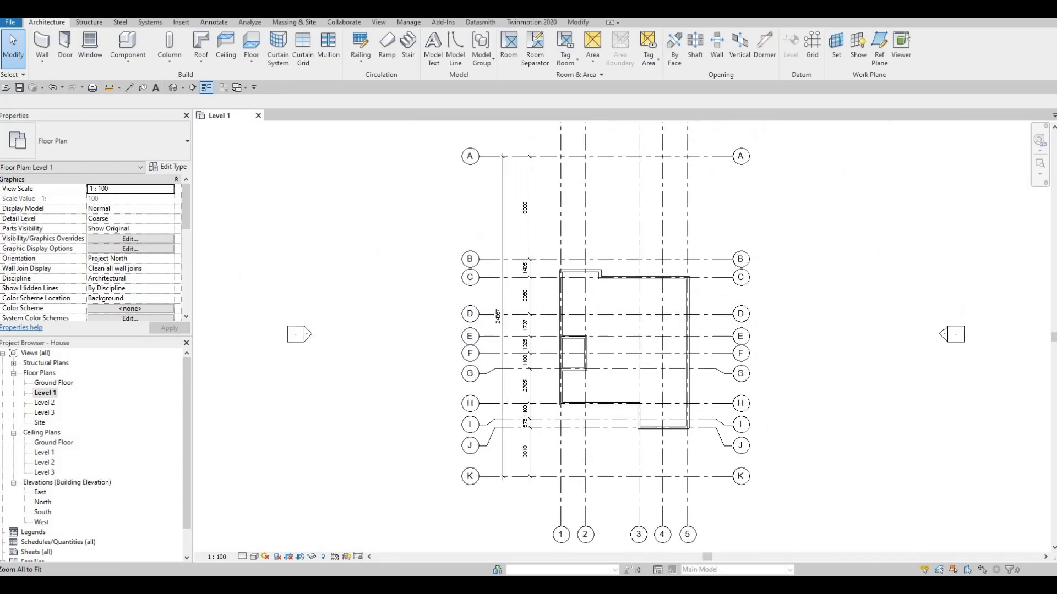
scroll(595, 417, down, 1)
middle_drag(761, 466, 748, 467)
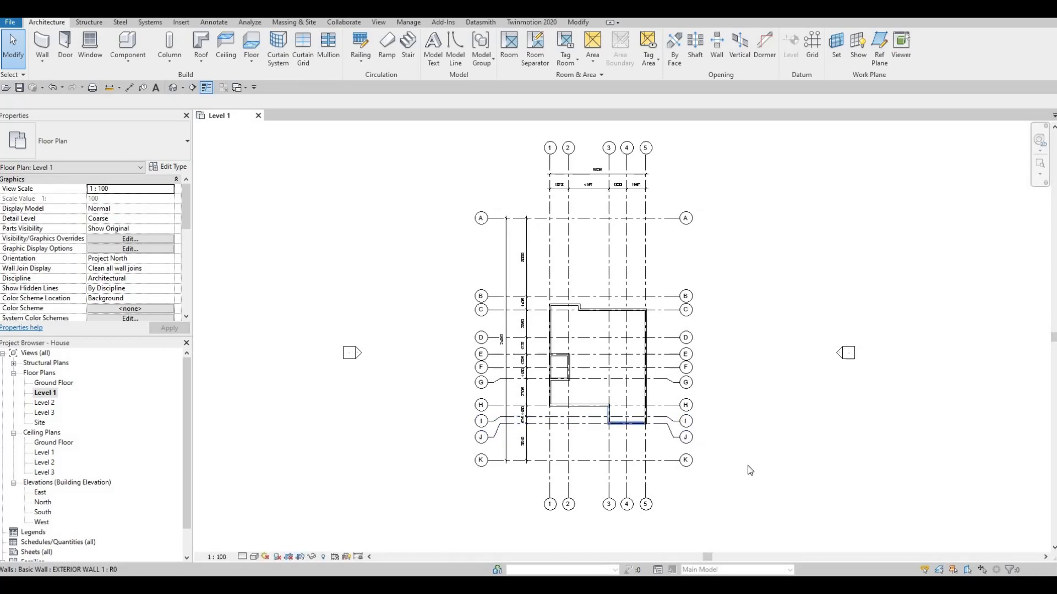